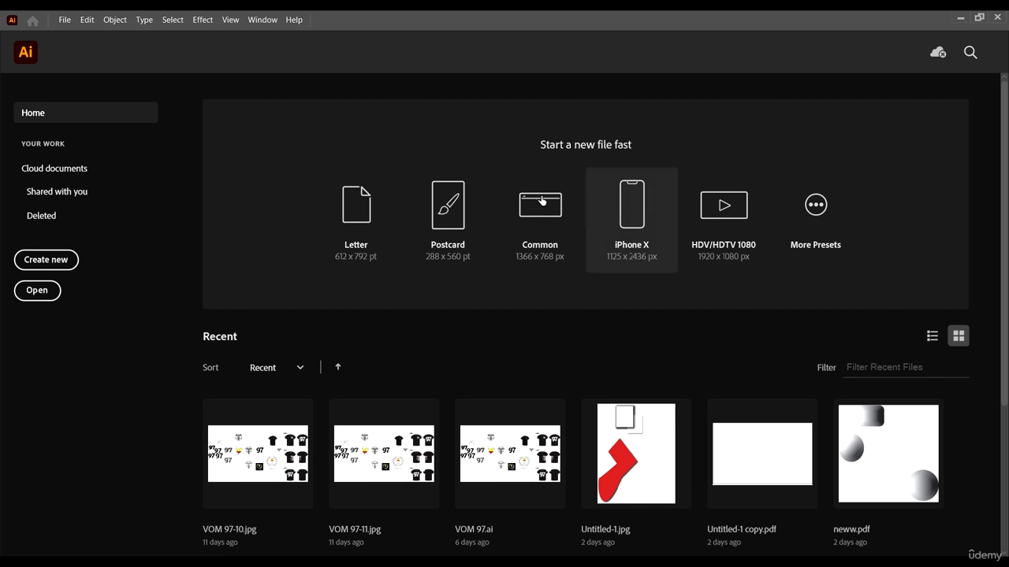
Step: Create a new document from the Common 1366 x 768 px preset and bring its whole artboard into view
left_click(539, 206)
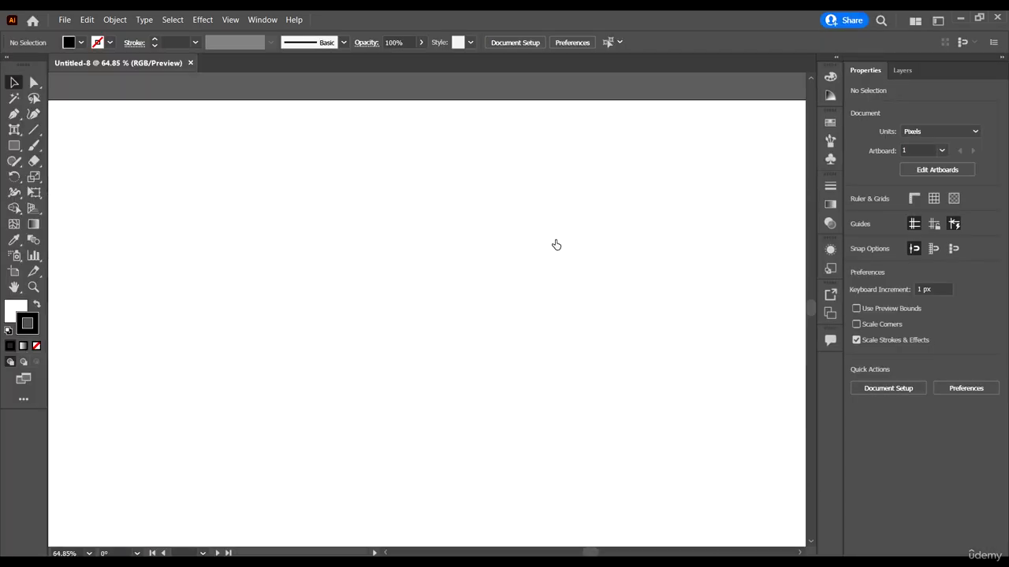
scroll(439, 211, "down", 1)
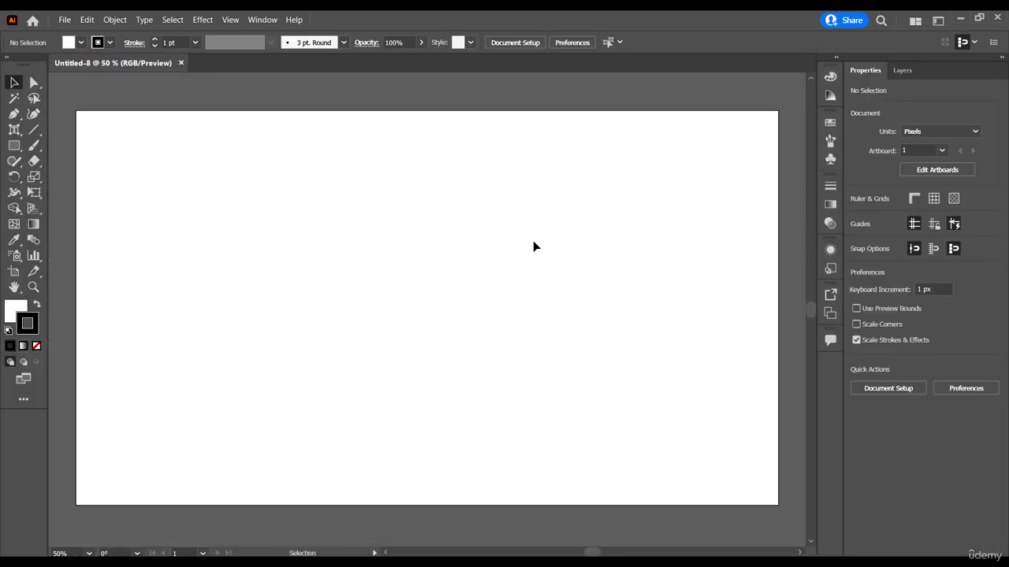
left_click_drag(533, 240, 571, 261)
scroll(629, 242, "right", 1)
scroll(629, 246, "right", 1)
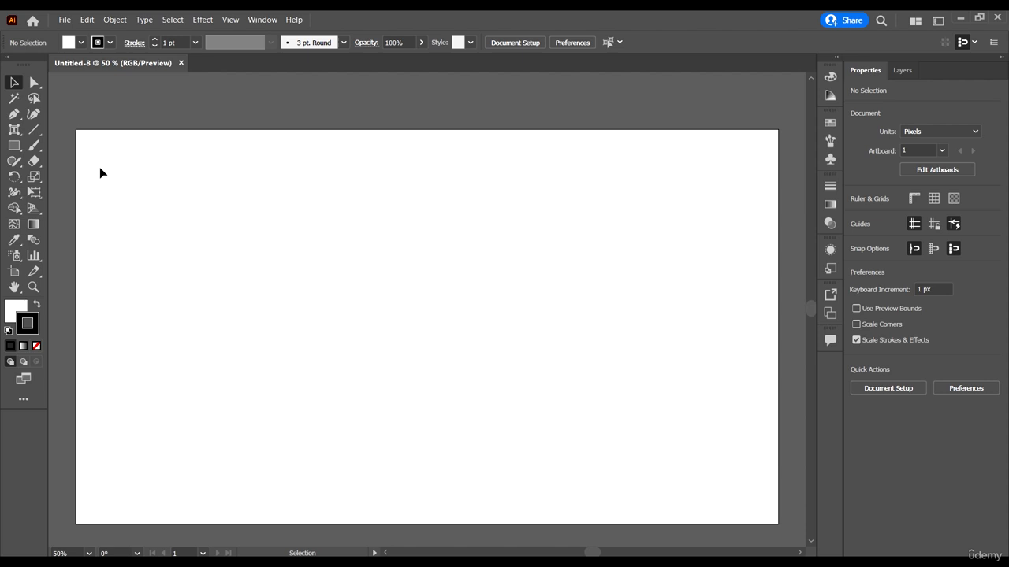
Step: Paint several freehand curved and zigzag strokes across the artboard with the Paintbrush tool
left_click(33, 145)
left_click(33, 147)
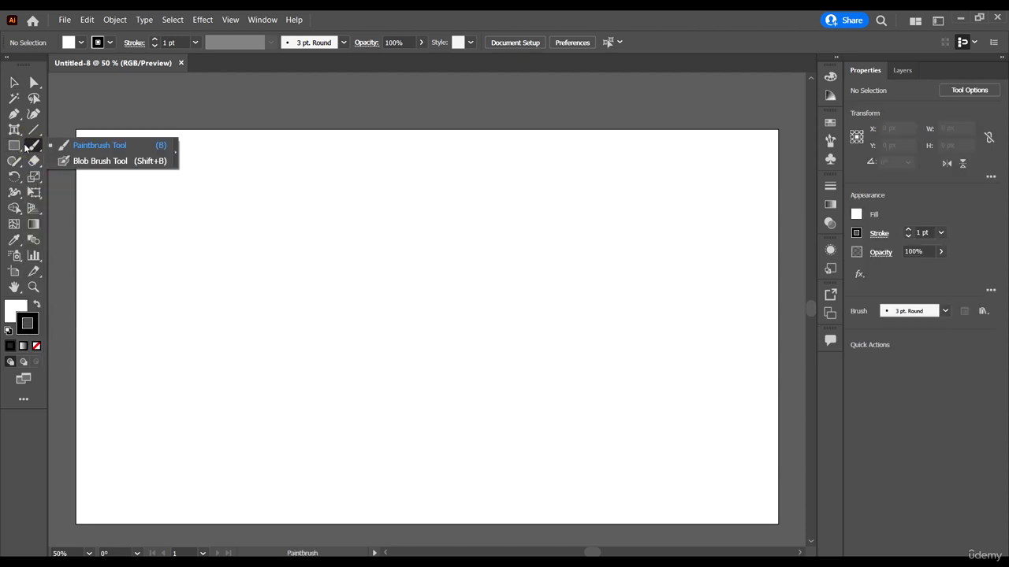
left_click(30, 149)
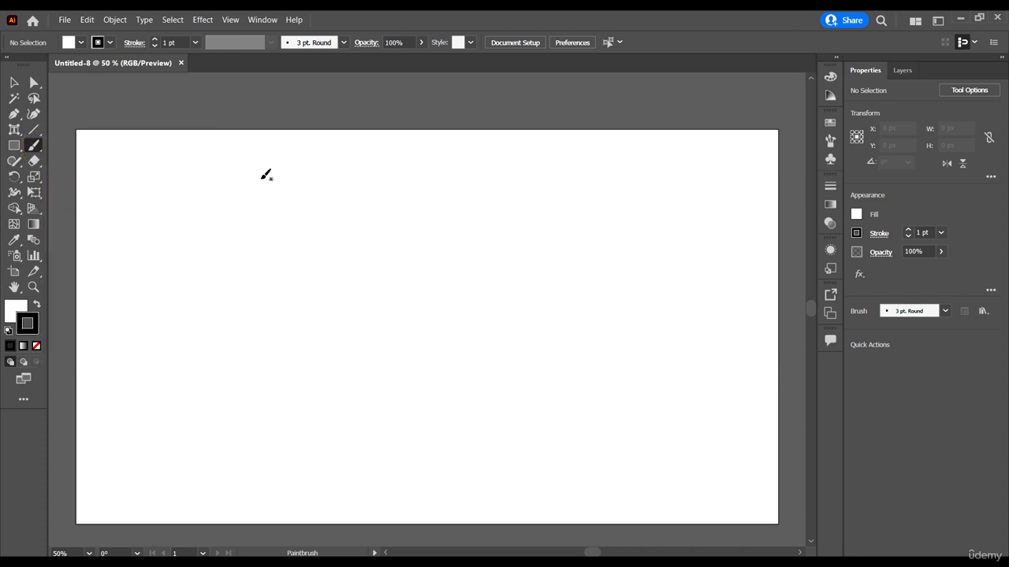
mouse_move(248, 183)
left_mouse_down()
mouse_move(262, 262)
mouse_move(388, 376)
mouse_move(315, 398)
left_mouse_up()
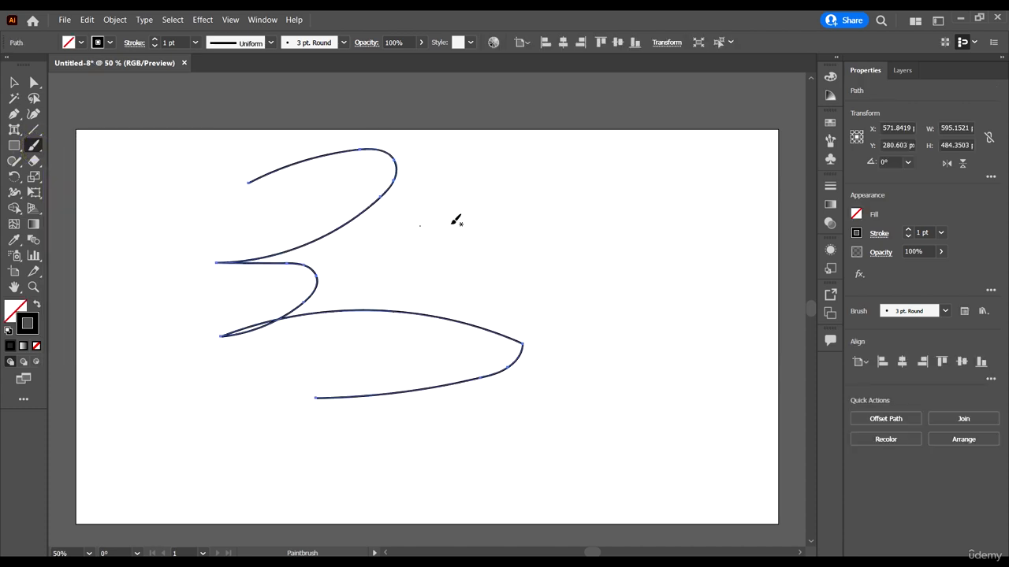
mouse_move(447, 234)
left_mouse_down()
mouse_move(660, 232)
mouse_move(631, 297)
left_mouse_up()
mouse_move(637, 337)
left_mouse_down()
mouse_move(630, 490)
mouse_move(674, 517)
left_mouse_up()
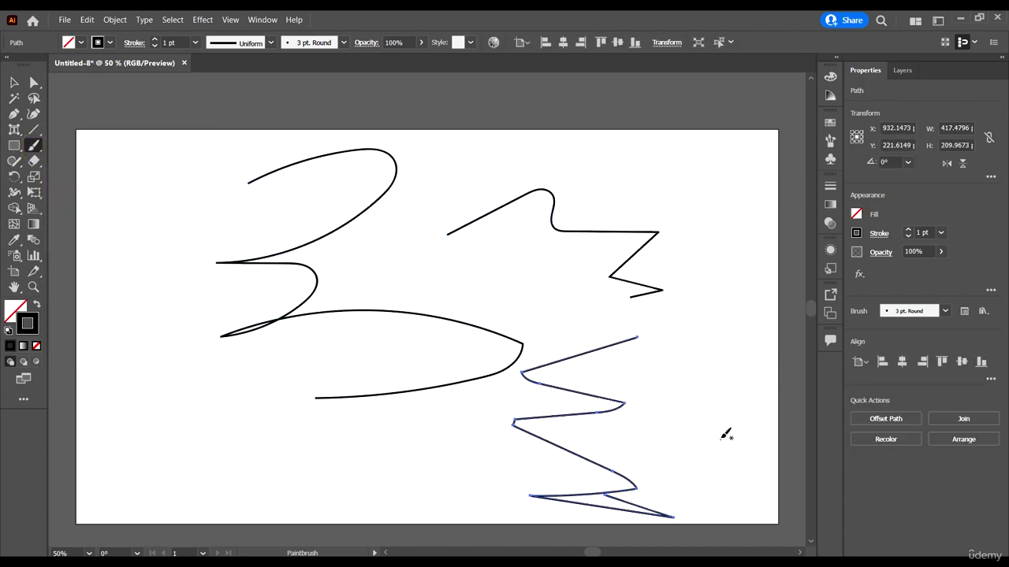
scroll(604, 333, "down", 2)
scroll(403, 304, "up", 1)
left_click_drag(206, 241, 263, 466)
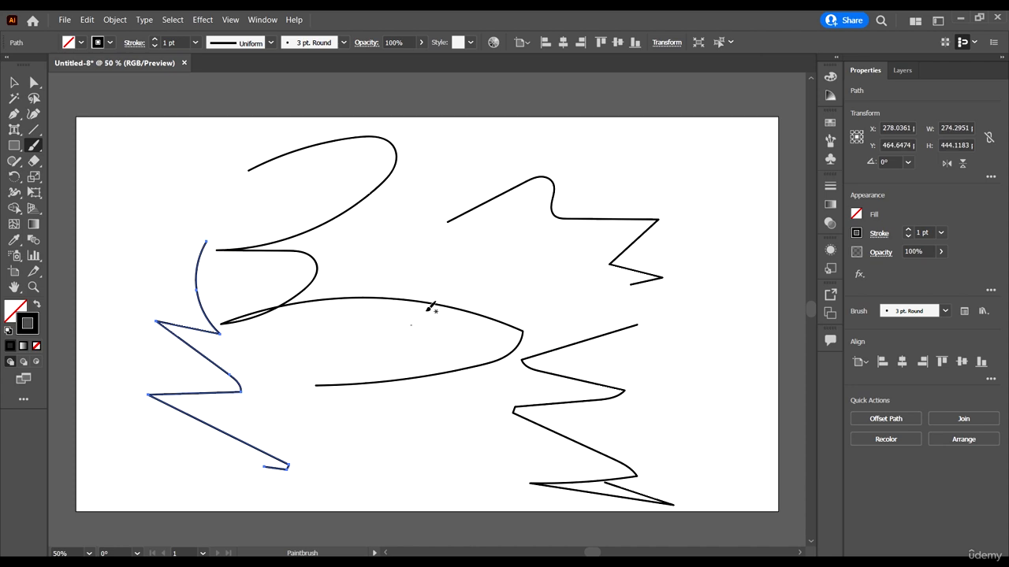
left_click_drag(409, 296, 459, 260)
left_click_drag(527, 307, 626, 348)
left_click_drag(565, 370, 662, 364)
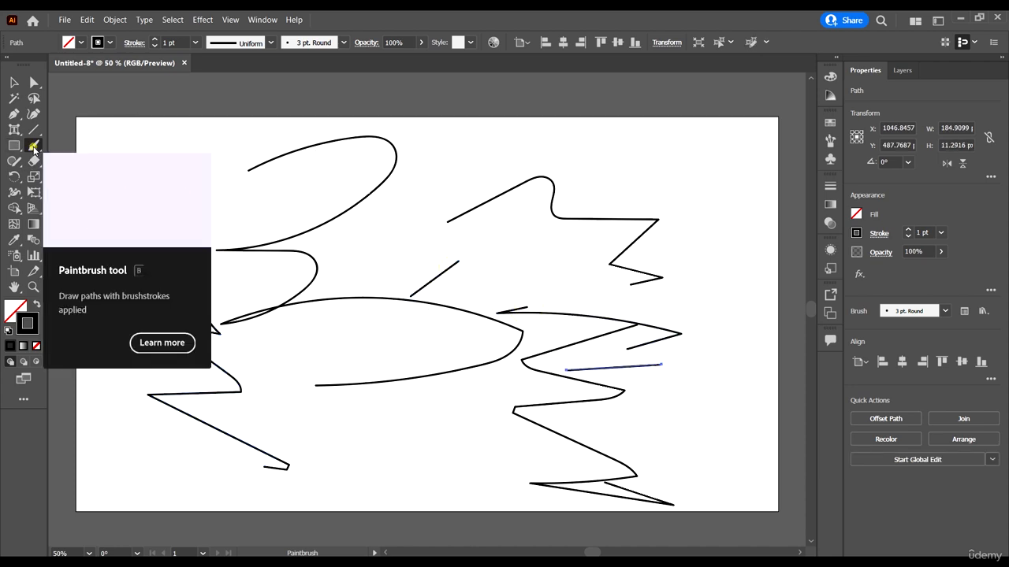
Step: Set the Paintbrush tool's fidelity fully to Accurate
double_click(34, 150)
left_click_drag(486, 150, 701, 143)
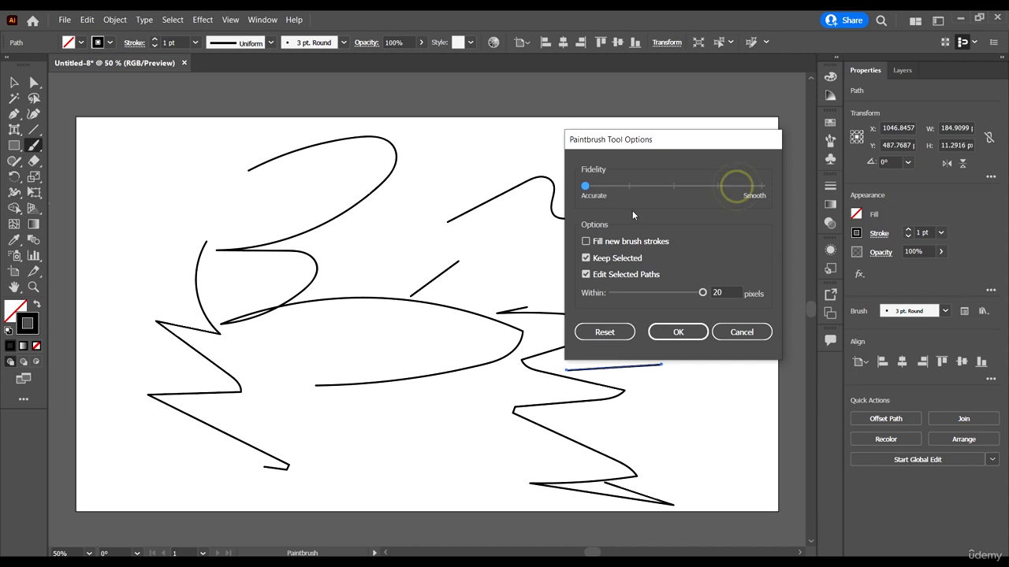
left_click(678, 332)
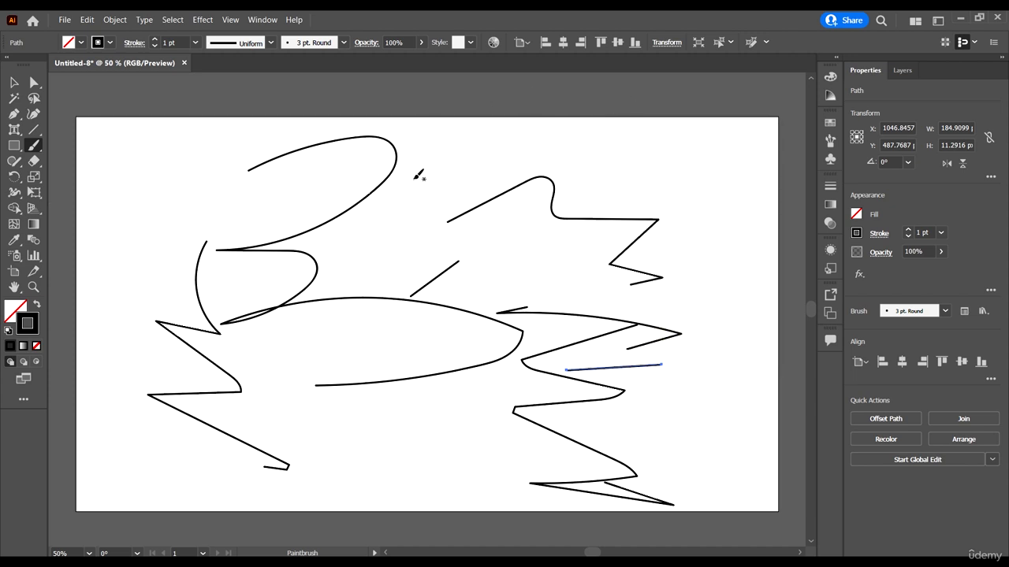
Step: Paint jagged freehand strokes along the artboard's upper area and down its right edge with the Accurate fidelity
mouse_move(415, 176)
left_mouse_down()
mouse_move(520, 148)
mouse_move(639, 160)
mouse_move(695, 167)
mouse_move(731, 222)
mouse_move(680, 270)
mouse_move(719, 298)
mouse_move(667, 314)
mouse_move(643, 352)
mouse_move(667, 398)
mouse_move(699, 415)
mouse_move(535, 463)
left_mouse_up()
scroll(723, 274, "up", 4)
scroll(666, 251, "down", 4)
scroll(693, 416, "up", 3)
scroll(529, 391, "down", 3)
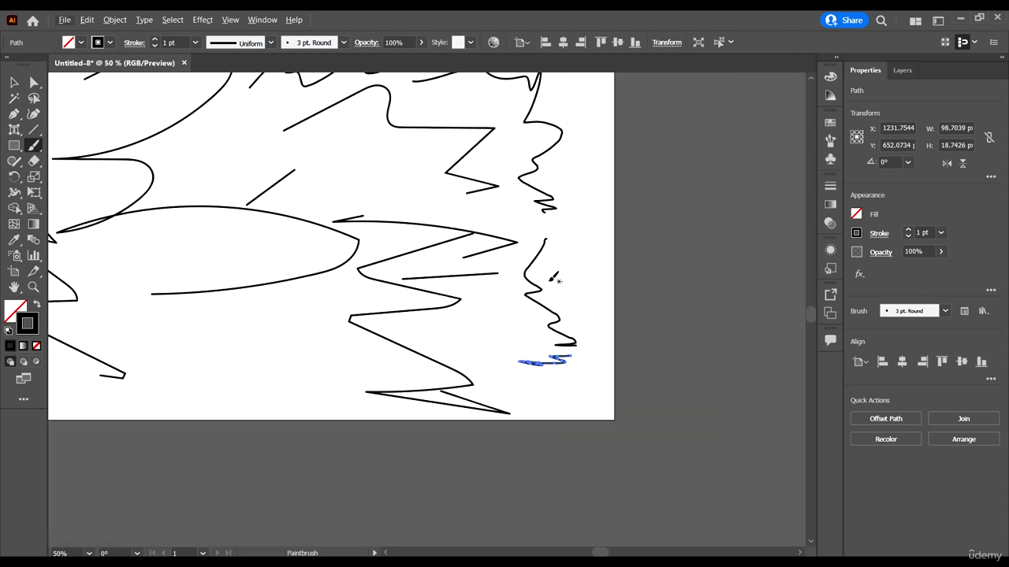
scroll(185, 231, "left", 5)
scroll(185, 228, "up", 2)
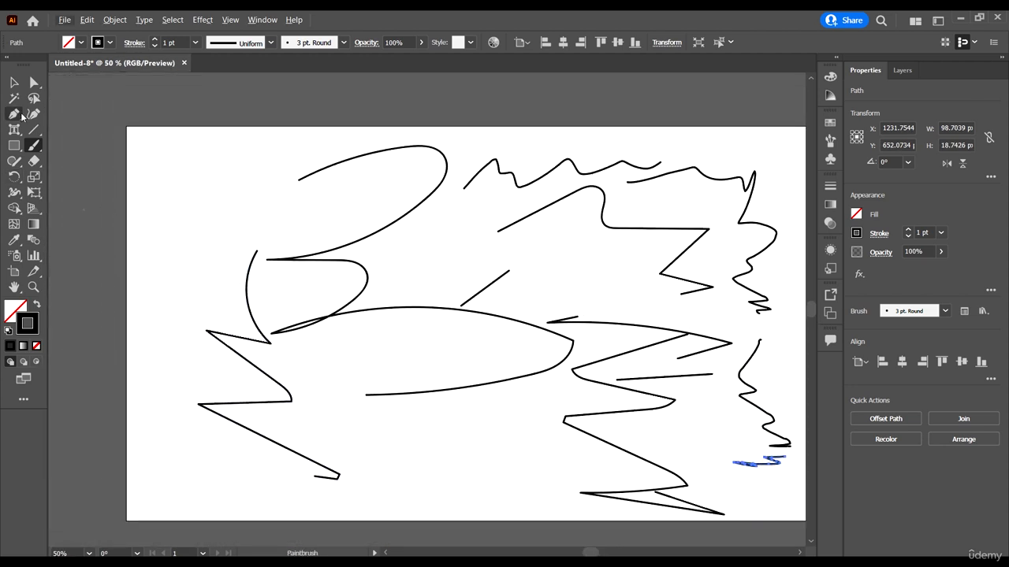
Step: Set the Paintbrush tool's fidelity fully to Smooth
double_click(33, 145)
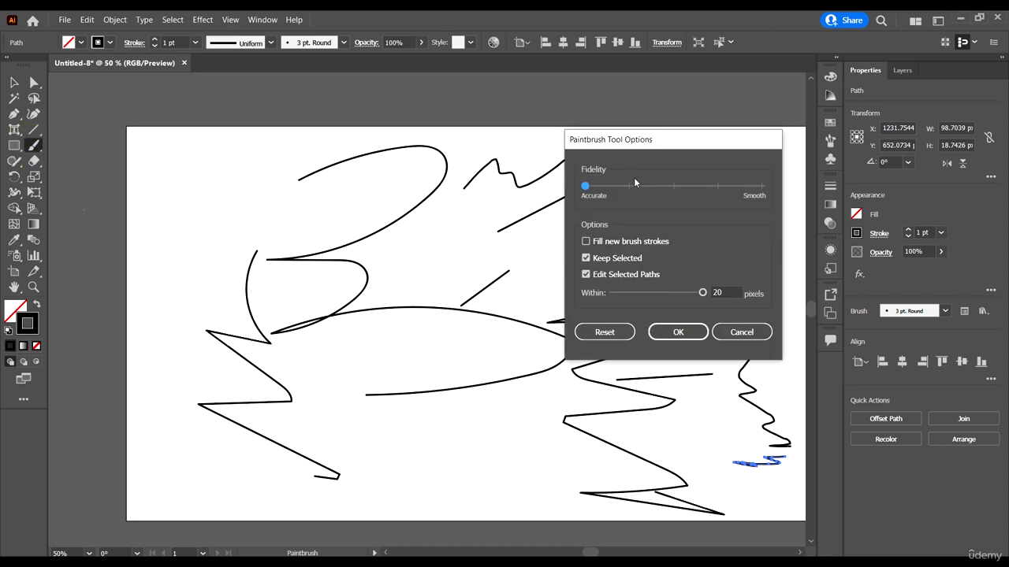
left_click_drag(629, 186, 763, 185)
left_click(678, 331)
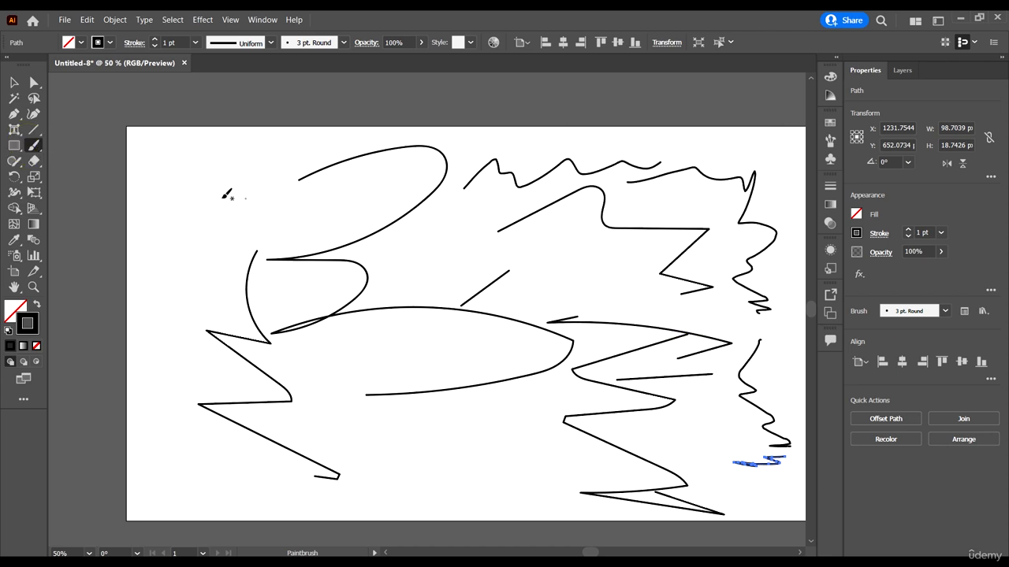
Step: Paint long wavy strokes over the artboard's left half, along its lower area and down its right edge with the Smooth fidelity
mouse_move(213, 198)
left_mouse_down()
mouse_move(227, 239)
mouse_move(177, 262)
left_mouse_up()
mouse_move(161, 162)
left_mouse_down()
mouse_move(132, 225)
mouse_move(193, 428)
left_mouse_up()
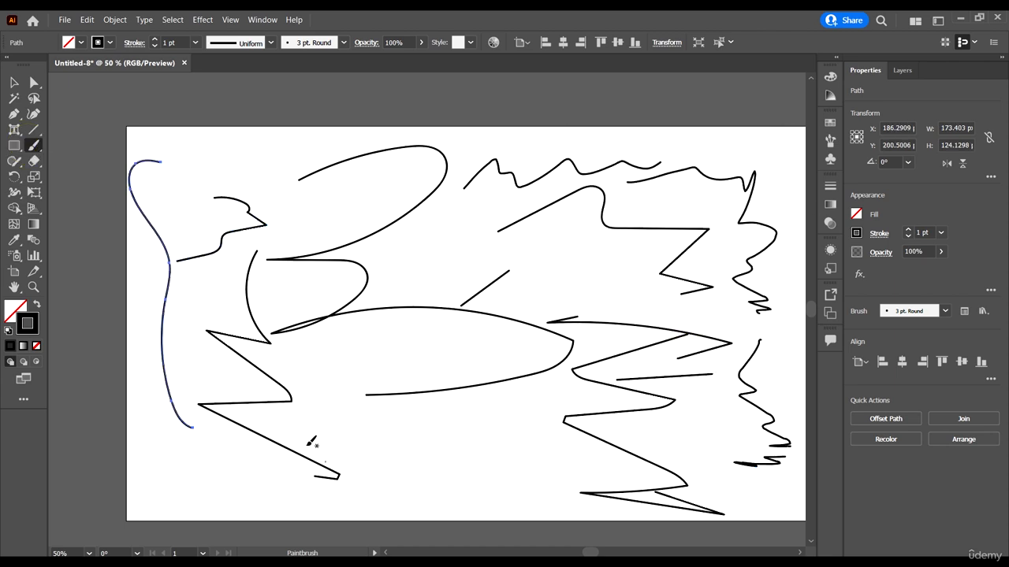
left_click_drag(236, 166, 368, 401)
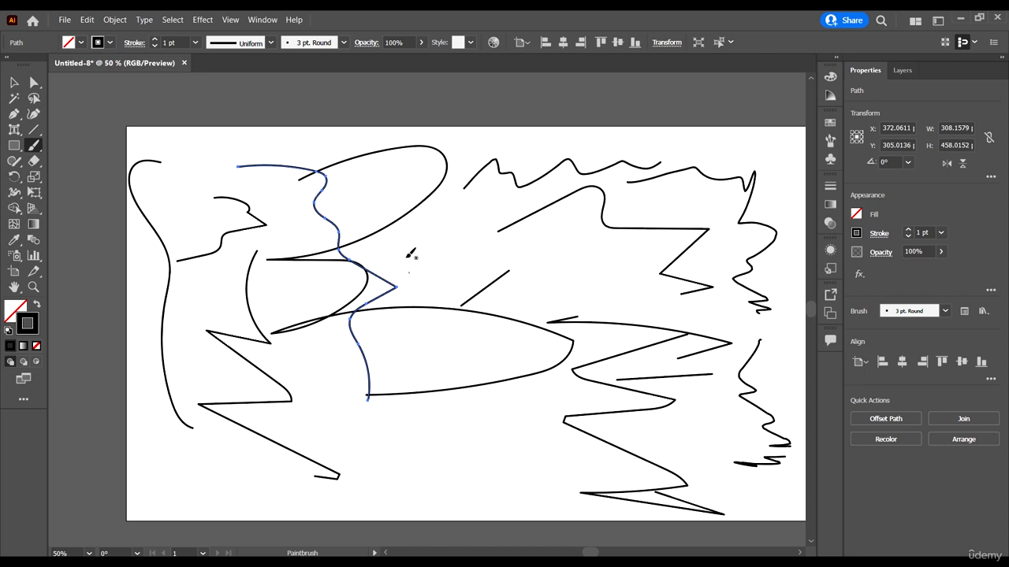
mouse_move(419, 250)
left_mouse_down()
mouse_move(400, 325)
mouse_move(451, 475)
left_mouse_up()
mouse_move(461, 439)
left_mouse_down()
mouse_move(328, 384)
mouse_move(175, 412)
left_mouse_up()
mouse_move(513, 465)
left_mouse_down()
mouse_move(209, 427)
mouse_move(189, 455)
mouse_move(164, 452)
left_mouse_up()
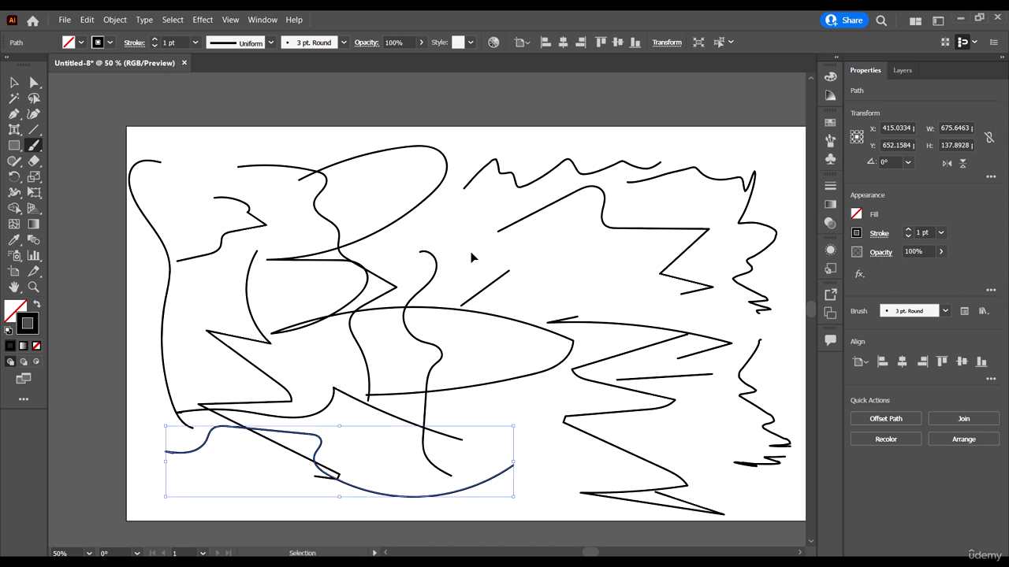
scroll(454, 250, "right", 2)
mouse_move(736, 160)
left_mouse_down()
mouse_move(719, 291)
mouse_move(746, 440)
mouse_move(771, 464)
mouse_move(747, 465)
left_mouse_up()
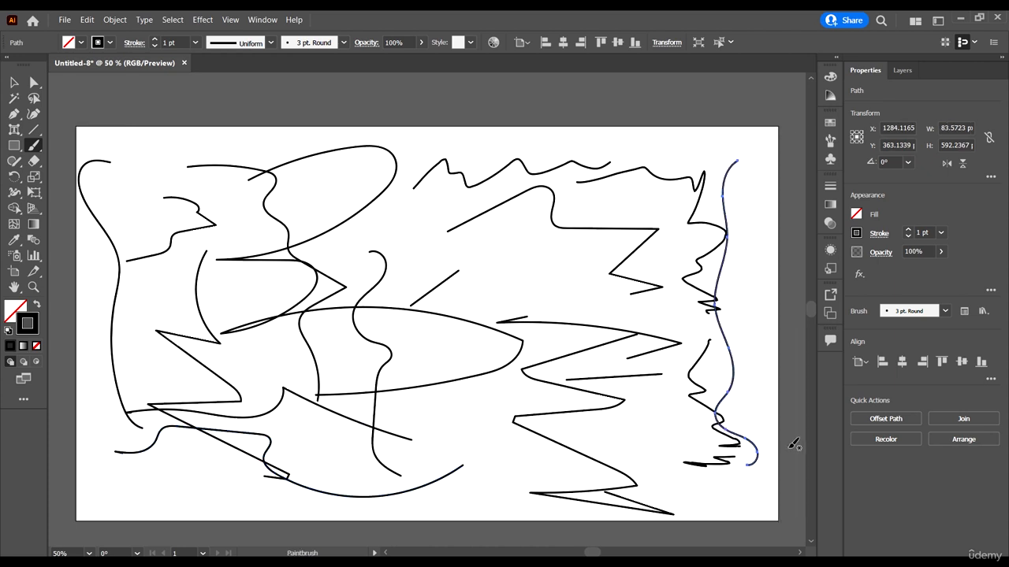
Step: Review the Paintbrush Tool Options, and paint a wavy stroke across the artboard's right half and a short one near its top edge
double_click(33, 148)
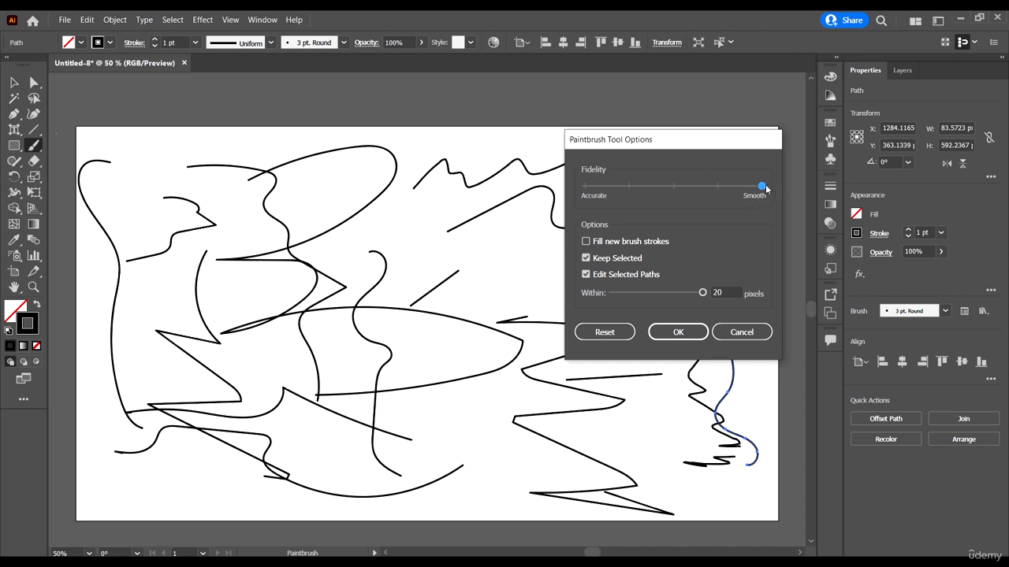
mouse_move(702, 150)
left_mouse_down()
mouse_move(696, 103)
mouse_move(628, 102)
mouse_move(658, 97)
left_mouse_up()
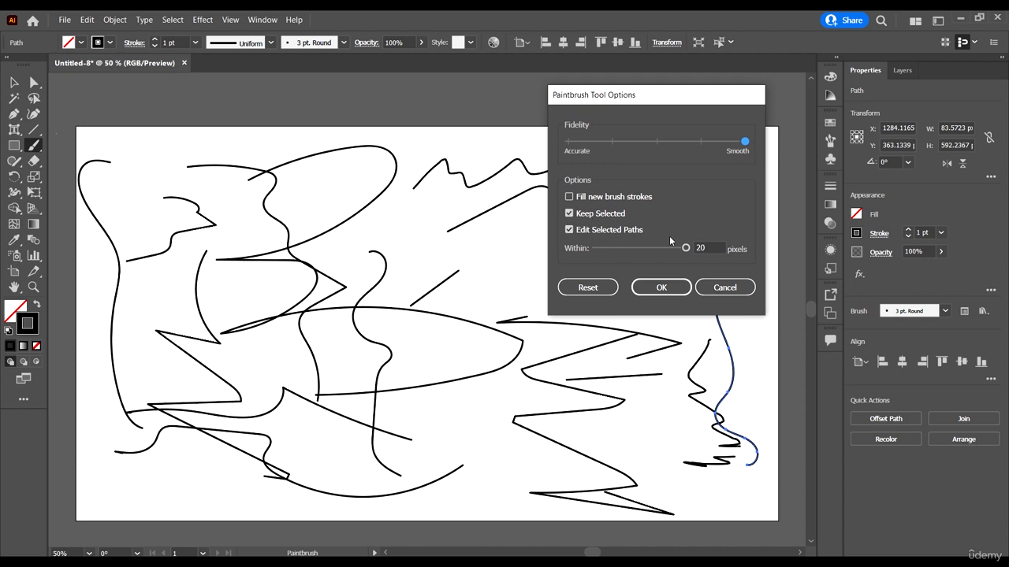
left_click(673, 291)
mouse_move(468, 274)
left_mouse_down()
mouse_move(588, 279)
mouse_move(589, 305)
mouse_move(616, 312)
mouse_move(654, 313)
mouse_move(692, 292)
mouse_move(697, 337)
mouse_move(747, 319)
left_mouse_up()
scroll(178, 186, "up", 2)
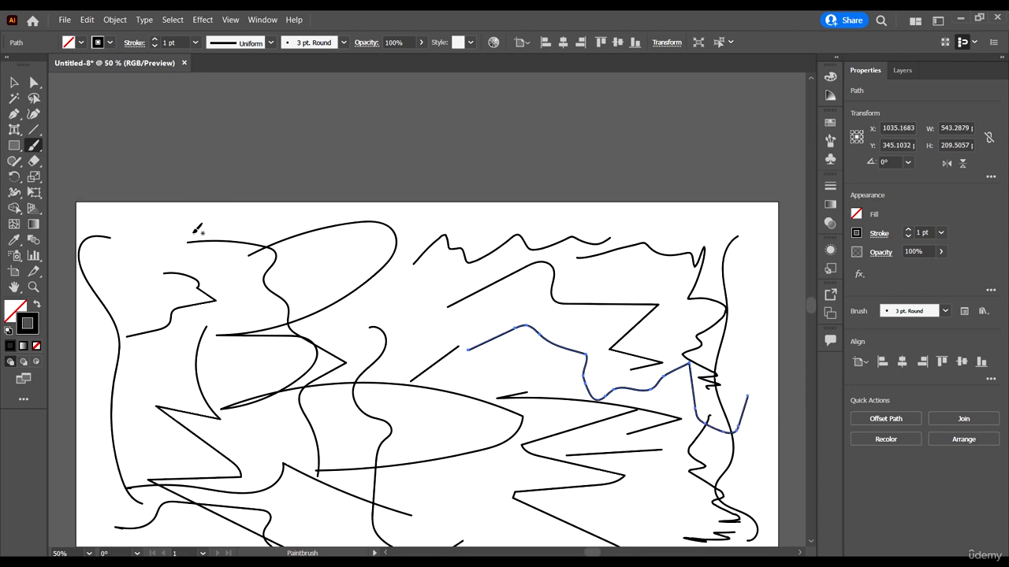
left_click_drag(193, 218, 319, 209)
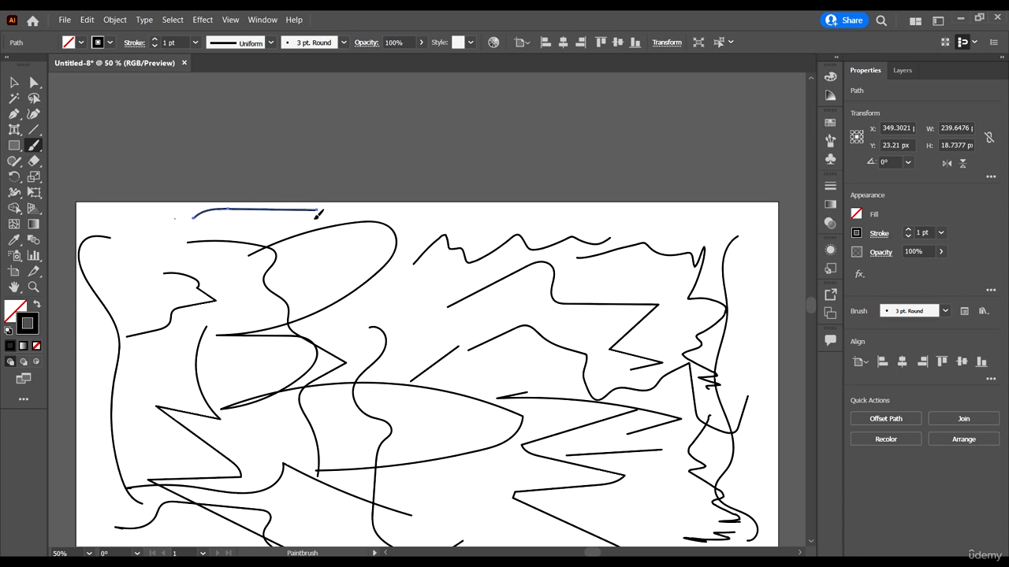
Step: Turn off Keep Selected for the Paintbrush tool and paint a few strokes along the artboard's top and right edges
double_click(32, 145)
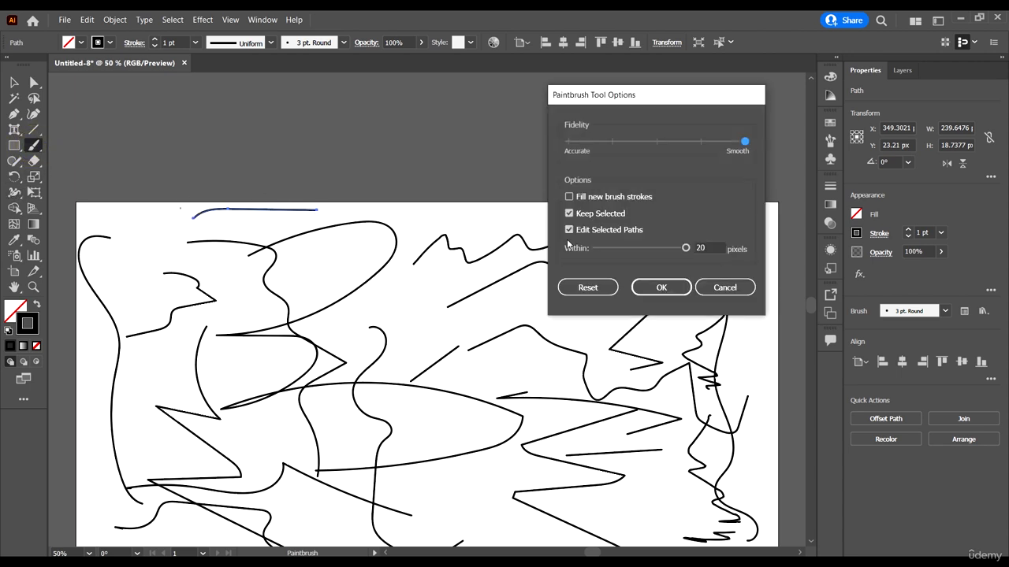
left_click(569, 213)
left_click(654, 287)
left_click_drag(506, 218, 394, 223)
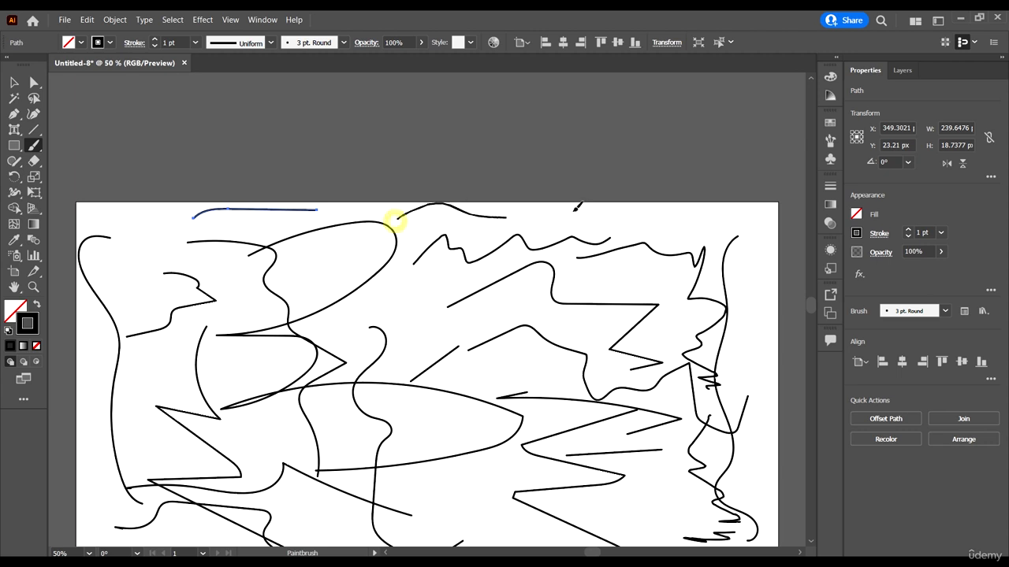
mouse_move(551, 214)
left_mouse_down()
mouse_move(668, 210)
mouse_move(752, 268)
mouse_move(739, 338)
left_mouse_up()
Step: Turn on Keep Selected in the Paintbrush Tool Options, leave Edit Selected Paths on, and reduce the Within distance to around the slider's middle
double_click(37, 146)
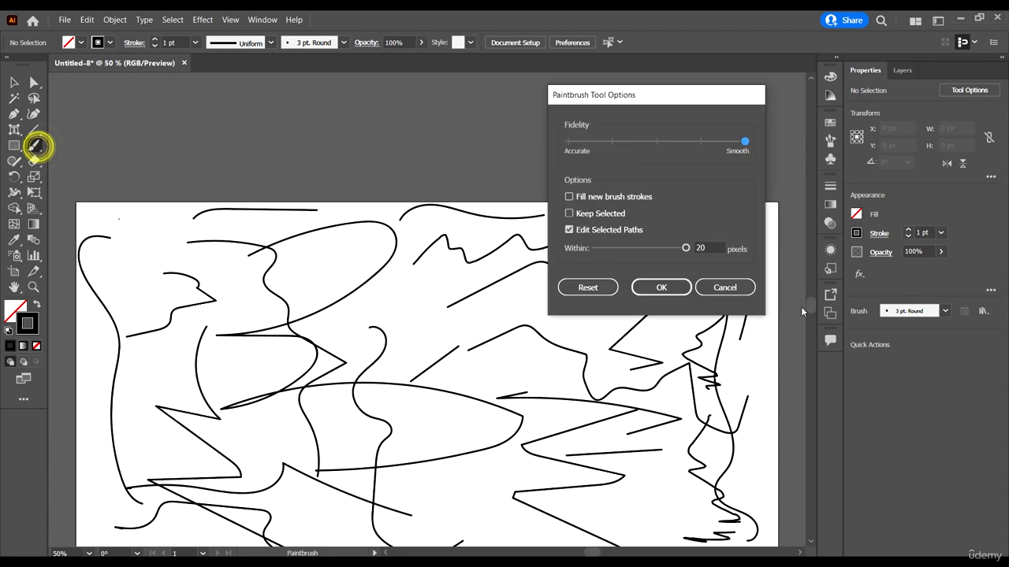
left_click_drag(678, 94, 773, 96)
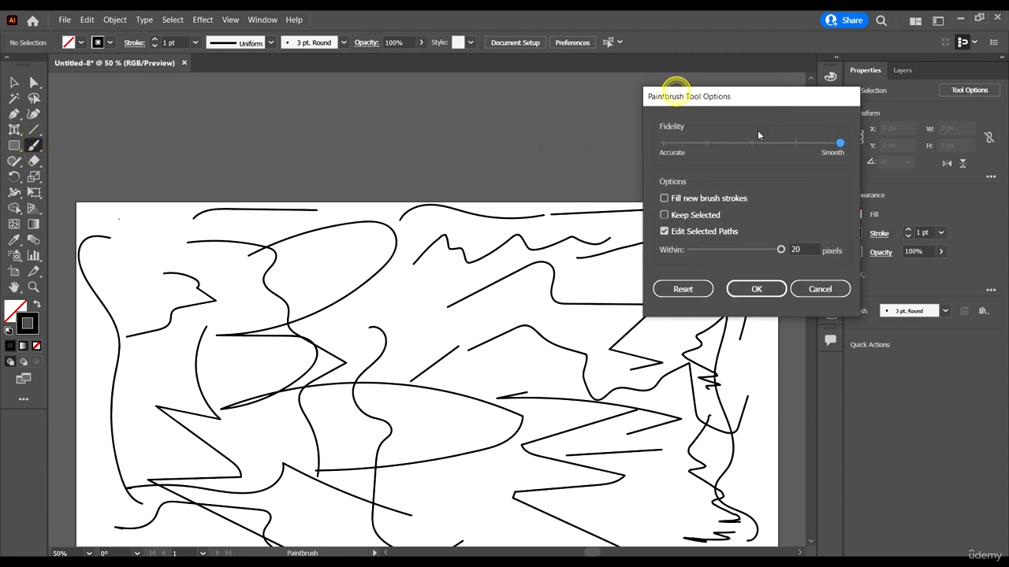
left_click(693, 232)
left_click(686, 232)
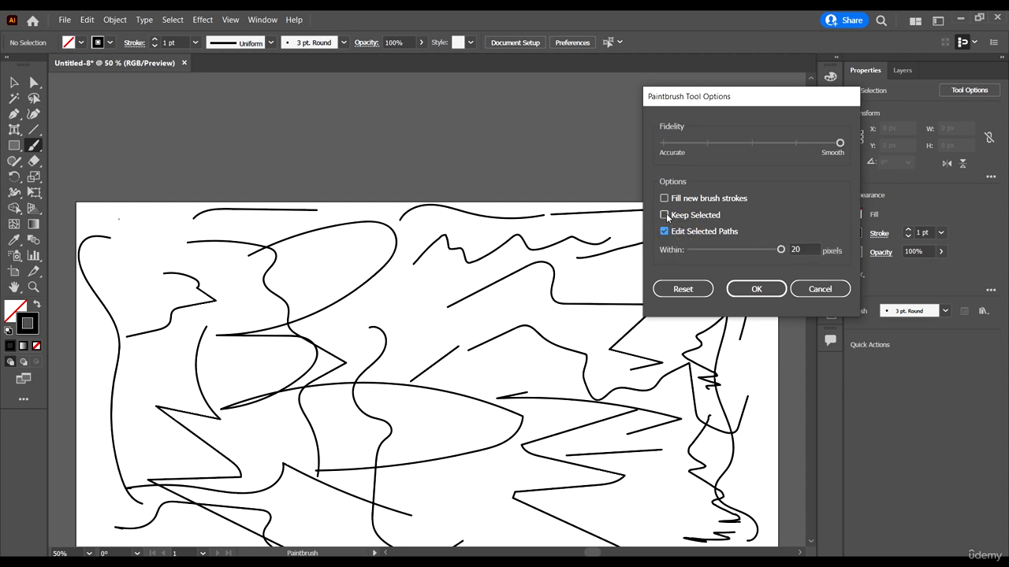
left_click(665, 215)
left_click(813, 251)
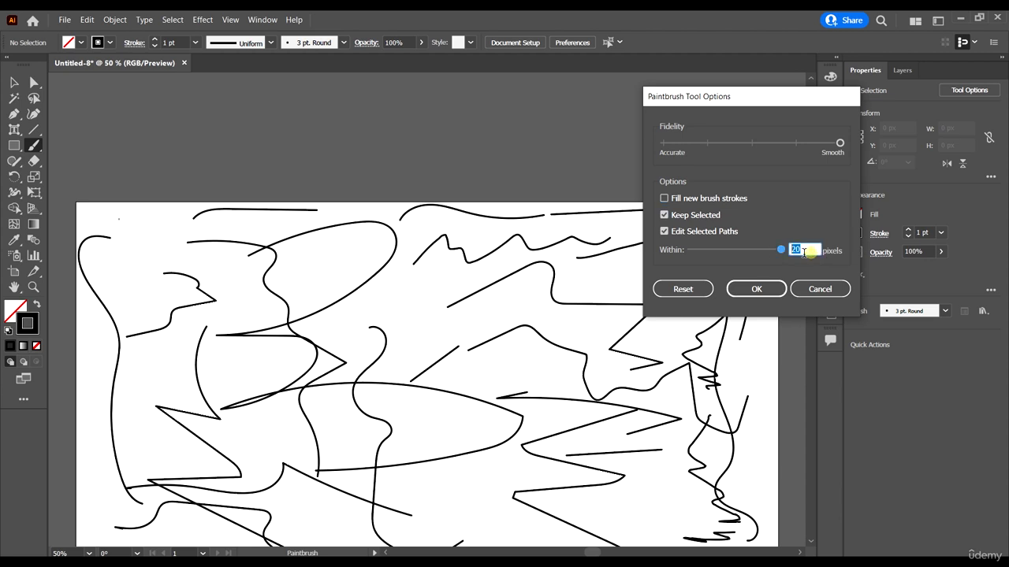
left_click_drag(780, 249, 728, 251)
left_click(755, 288)
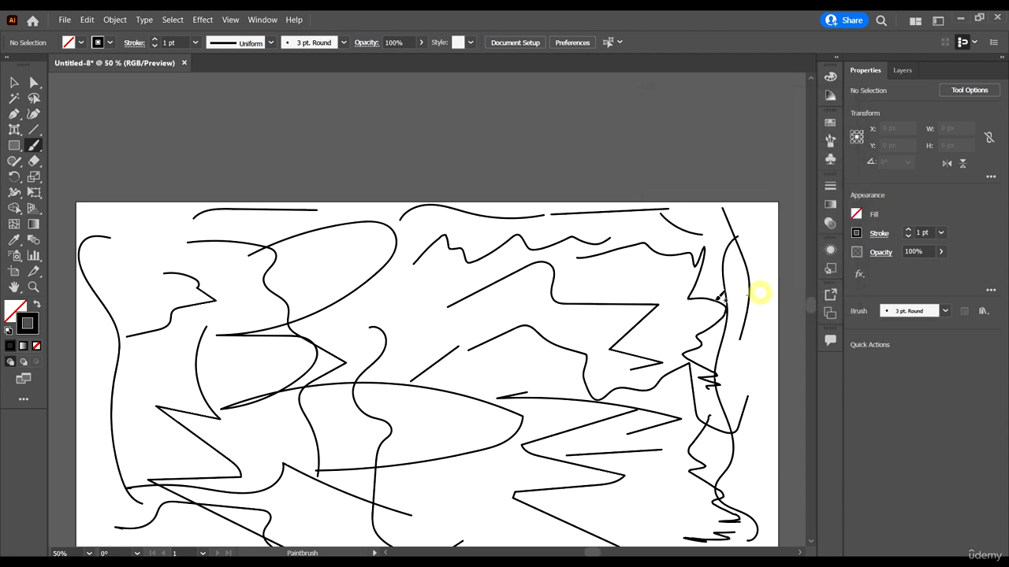
Step: Paint an S-shaped stroke about 222 px wide and 202 px high in the artboard's upper right area
scroll(607, 252, "down", 2)
scroll(628, 227, "down", 2)
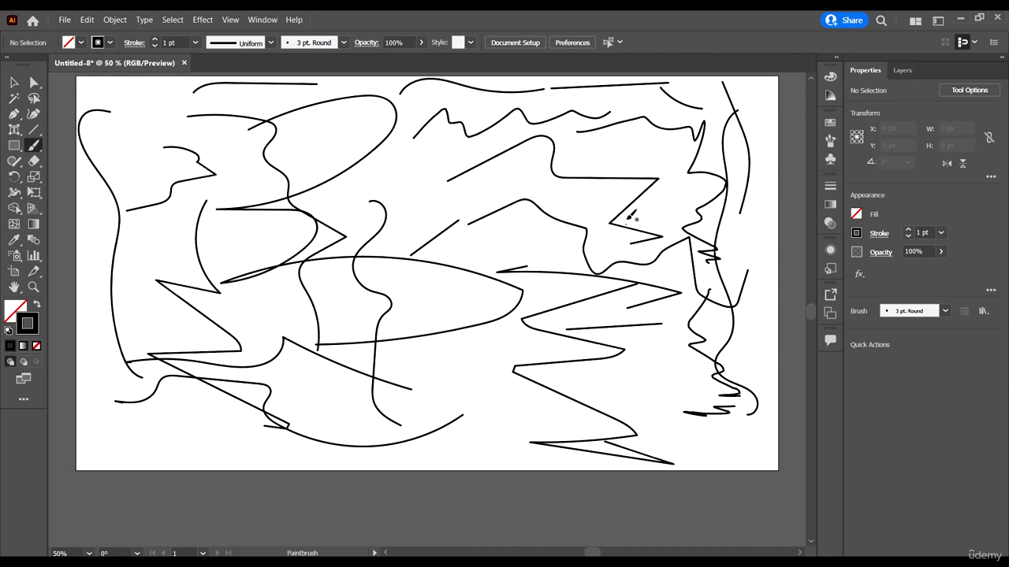
mouse_move(583, 148)
left_mouse_down()
mouse_move(634, 146)
mouse_move(700, 160)
mouse_move(681, 159)
mouse_move(693, 210)
mouse_move(670, 223)
mouse_move(698, 244)
left_mouse_up()
scroll(496, 266, "up", 1)
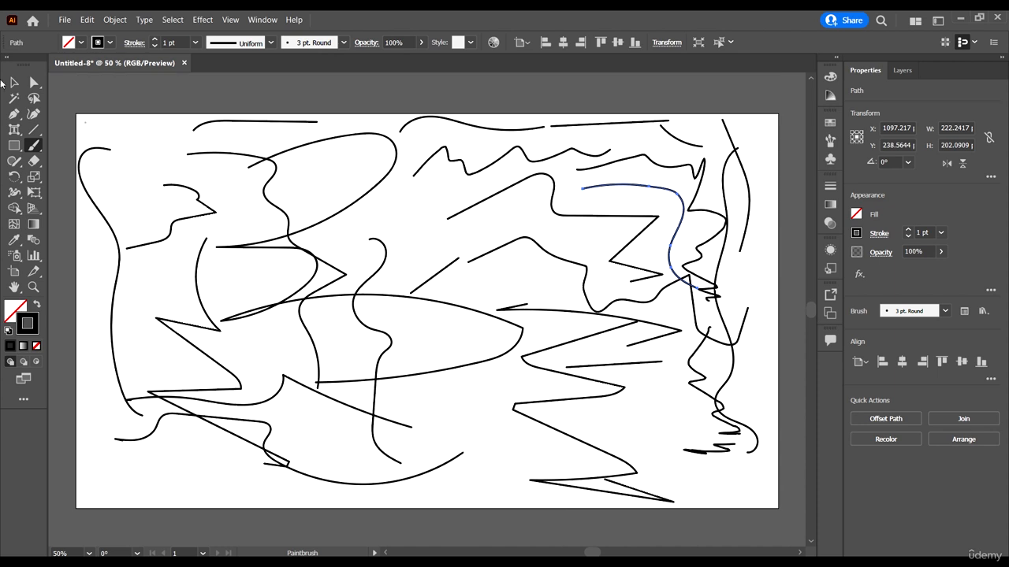
Step: Select all brush strokes on the artboard and delete them
left_click(14, 81)
scroll(231, 228, "down", 2)
left_click_drag(98, 136, 545, 396)
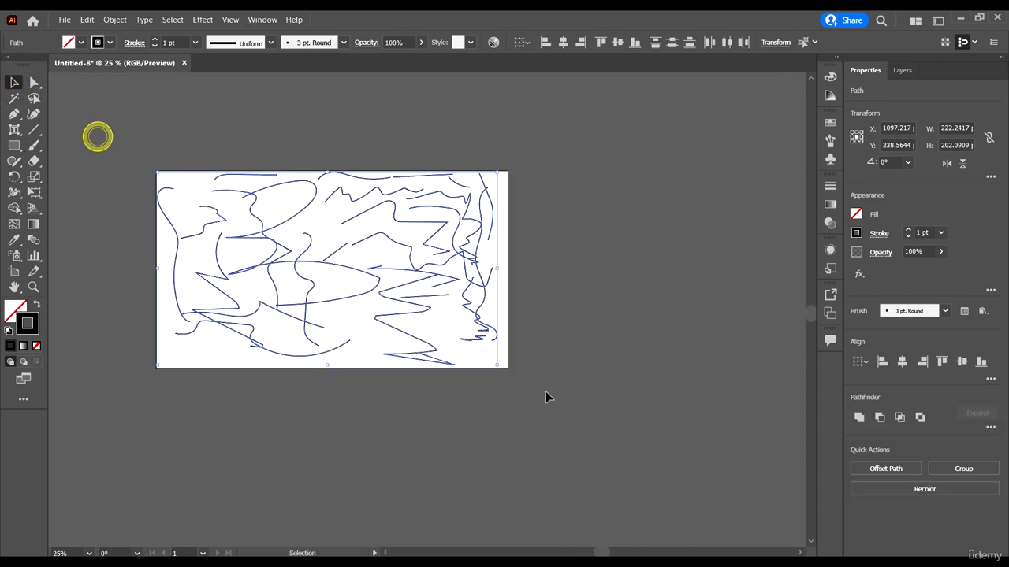
key("Delete")
scroll(92, 218, "up", 2)
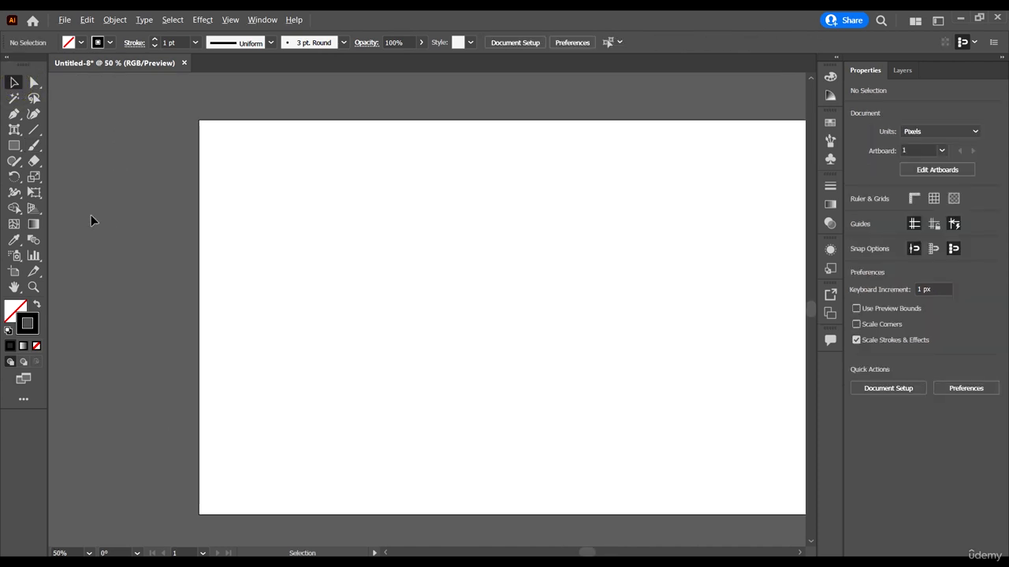
Step: Paint a smooth wavy stroke about 977 px wide and 192 px high across the artboard's upper half with the Paintbrush tool
left_click(31, 145)
mouse_move(227, 242)
left_mouse_down()
mouse_move(303, 217)
mouse_move(361, 275)
mouse_move(494, 256)
mouse_move(581, 305)
mouse_move(729, 311)
left_mouse_up()
scroll(383, 324, "right", 1)
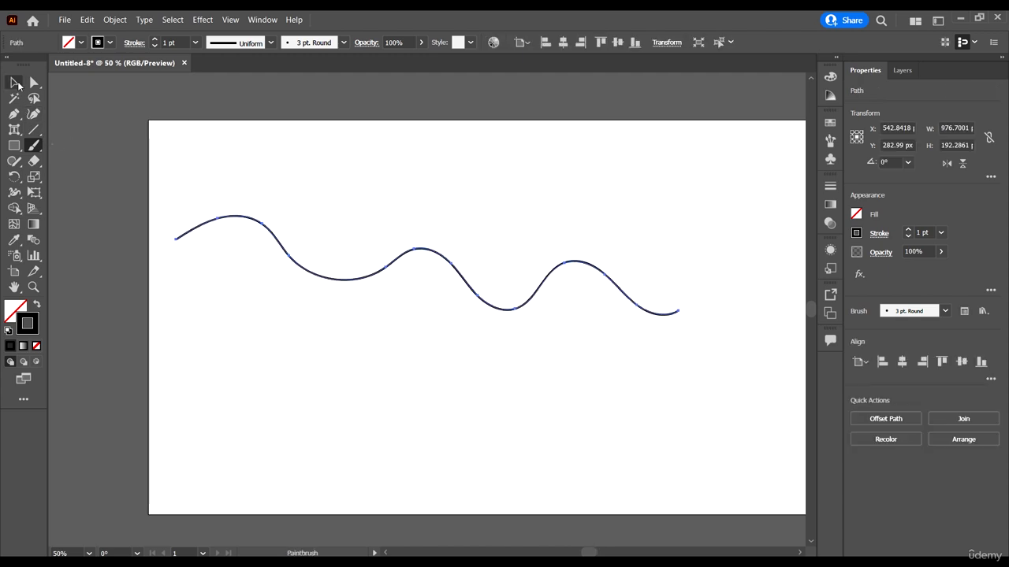
Step: Open the Brushes panel with the Paintbrush active, enlarge it, and detach it as a floating panel
left_click(16, 83)
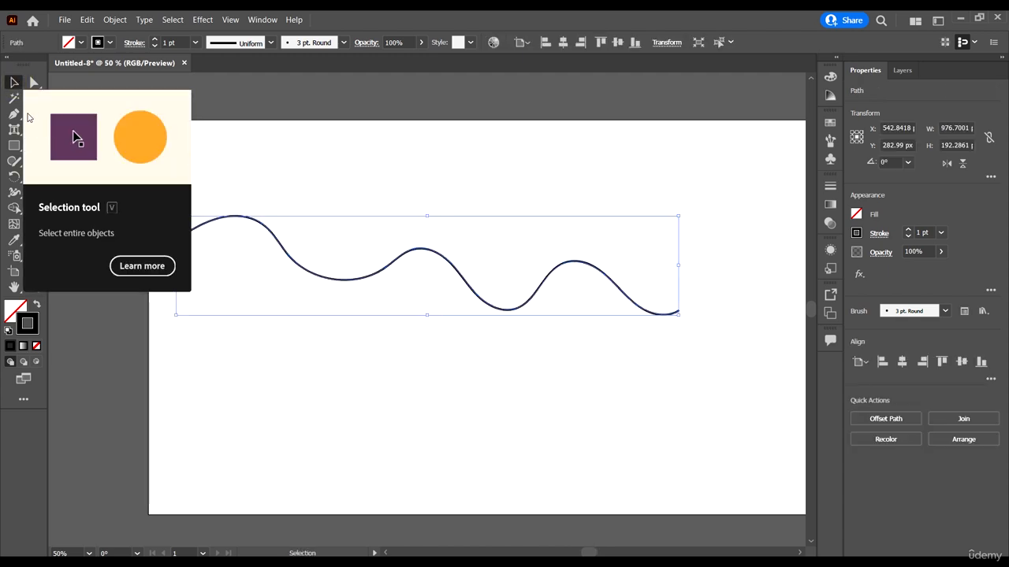
left_click(34, 146)
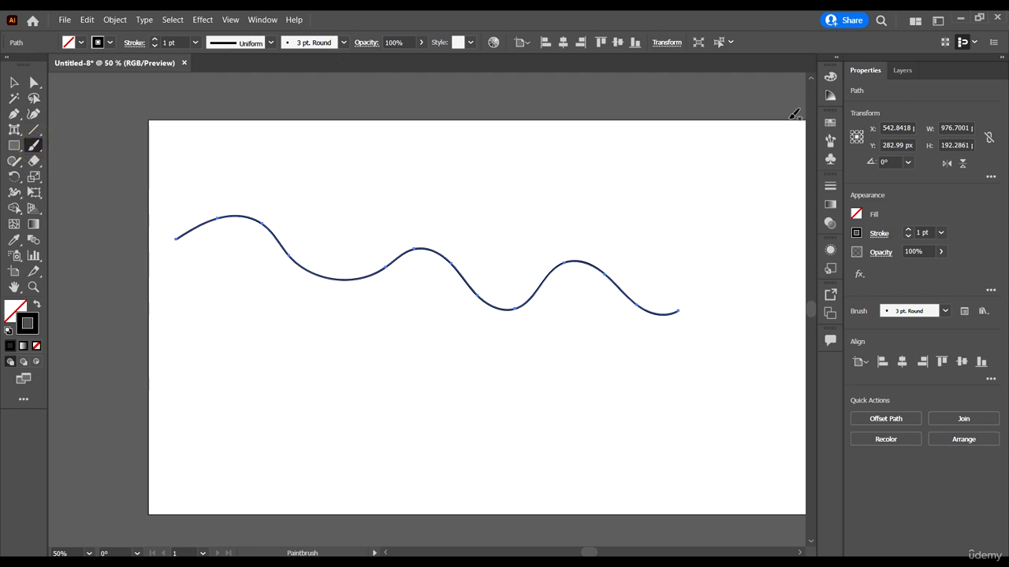
left_click(830, 145)
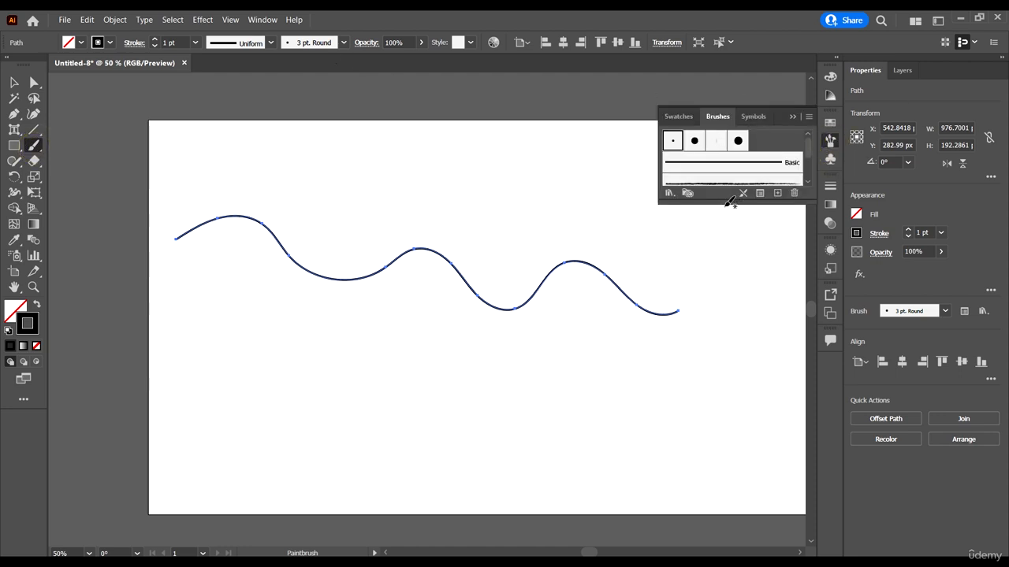
mouse_move(726, 201)
left_mouse_down()
mouse_move(726, 354)
mouse_move(726, 319)
left_mouse_up()
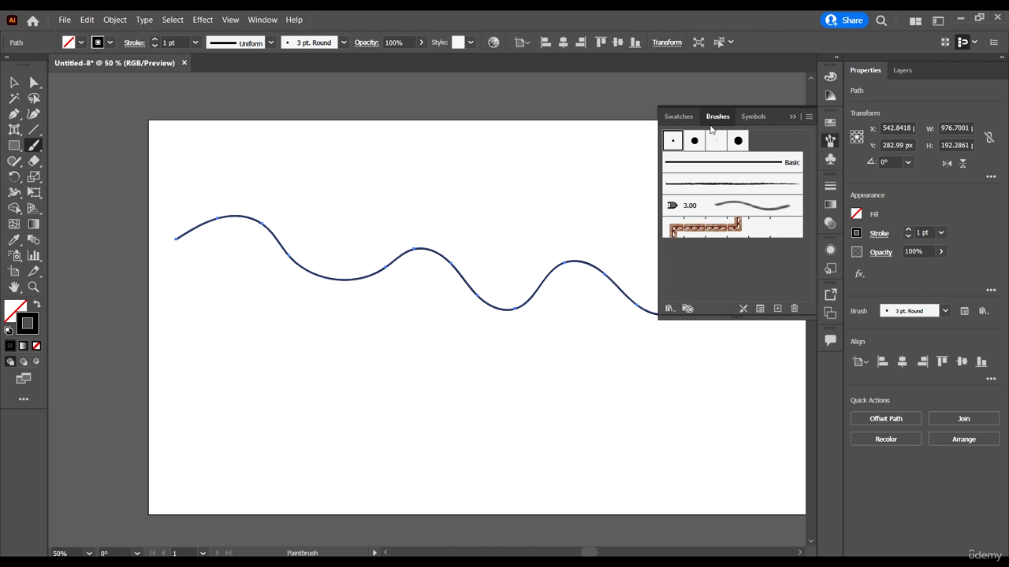
mouse_move(715, 117)
left_mouse_down()
mouse_move(180, 148)
mouse_move(62, 134)
mouse_move(197, 131)
mouse_move(132, 175)
mouse_move(725, 162)
mouse_move(664, 143)
left_mouse_up()
key("ctrl+minus")
left_click(792, 115)
left_click(589, 170)
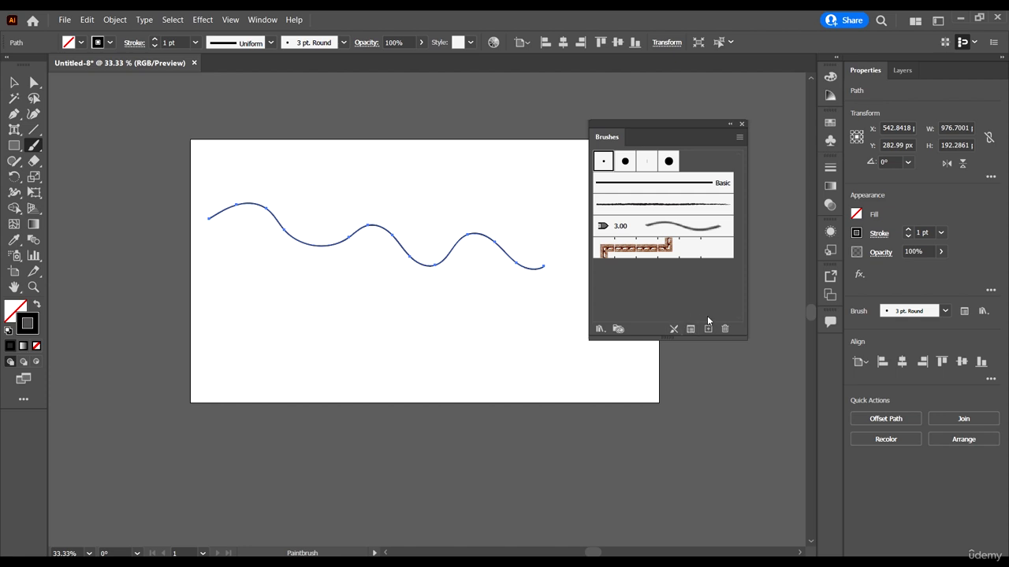
Step: Apply the brown stitched pattern brush to the selected wavy stroke
left_click(599, 328)
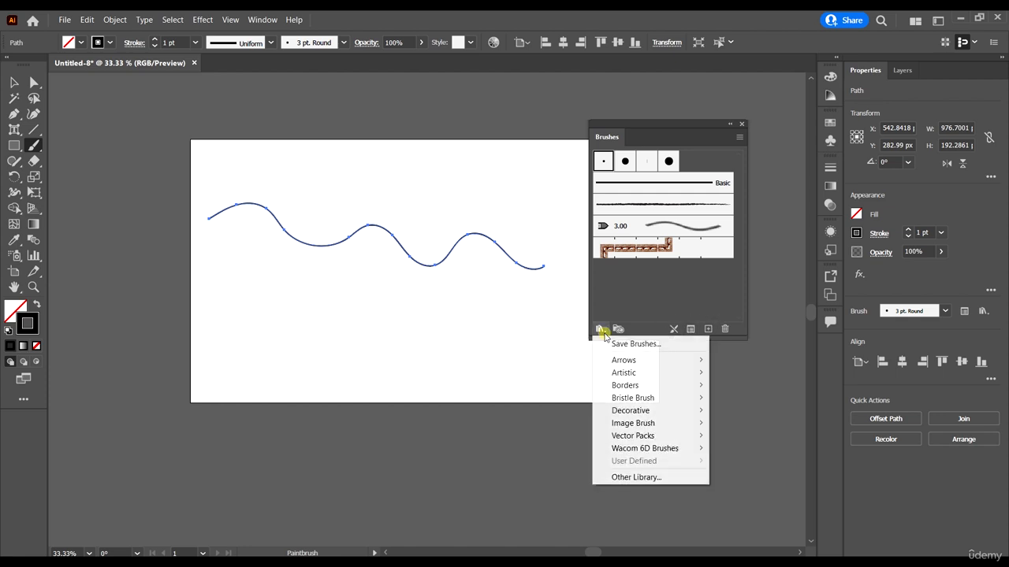
left_click(658, 308)
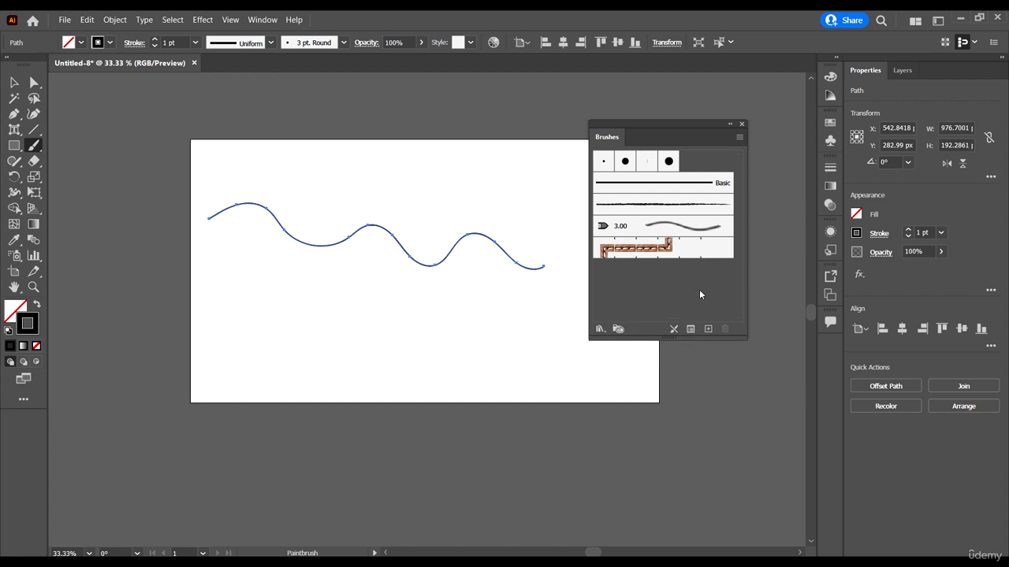
left_click(702, 249)
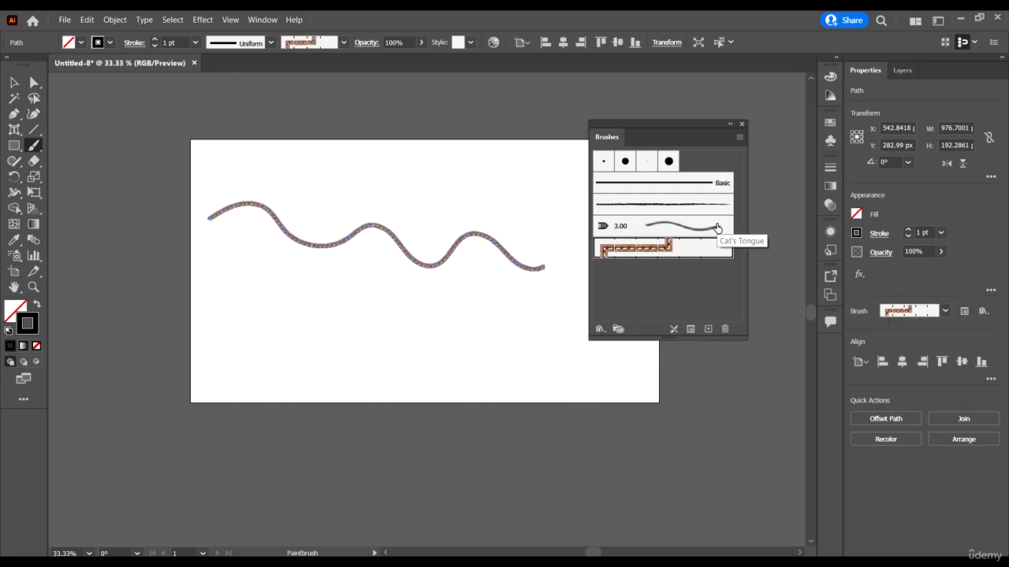
left_click(669, 249)
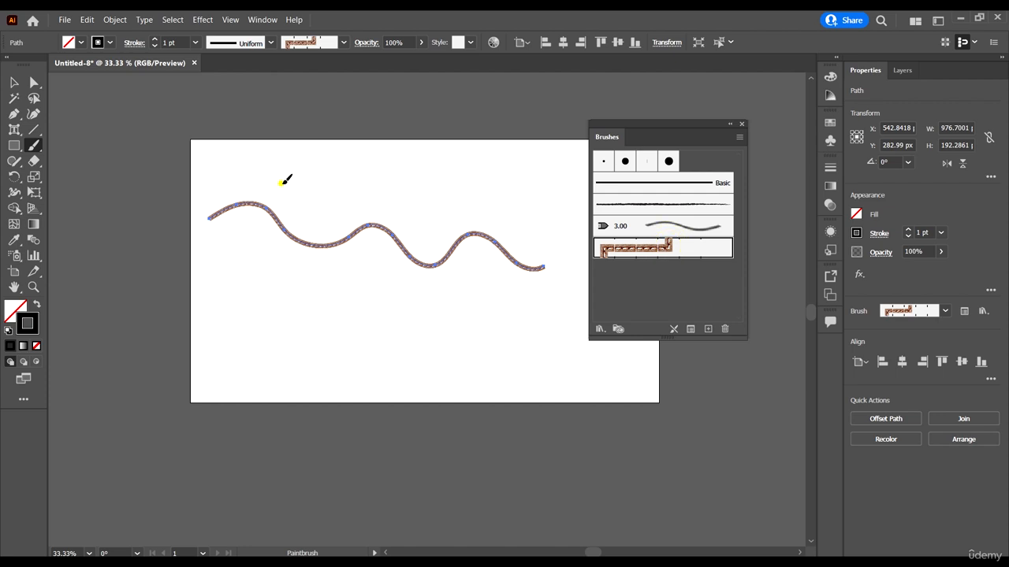
Step: Paint a gently arched stroke about 490 px wide and 36 px high above the wavy stroke with the pattern brush
left_click_drag(280, 183, 449, 173)
scroll(394, 183, "up", 3)
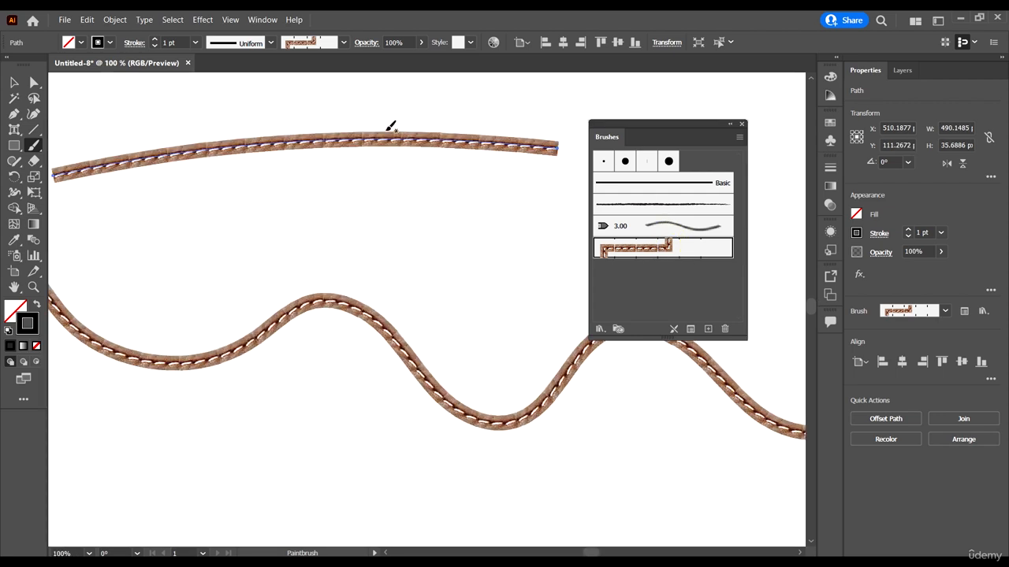
scroll(390, 126, "down", 3)
Step: Paint a second pattern-brush stroke about 569 px wide and 152 px high, curving upward to the right near the artboard's upper edge
left_click_drag(354, 165, 560, 101)
scroll(446, 136, "up", 2)
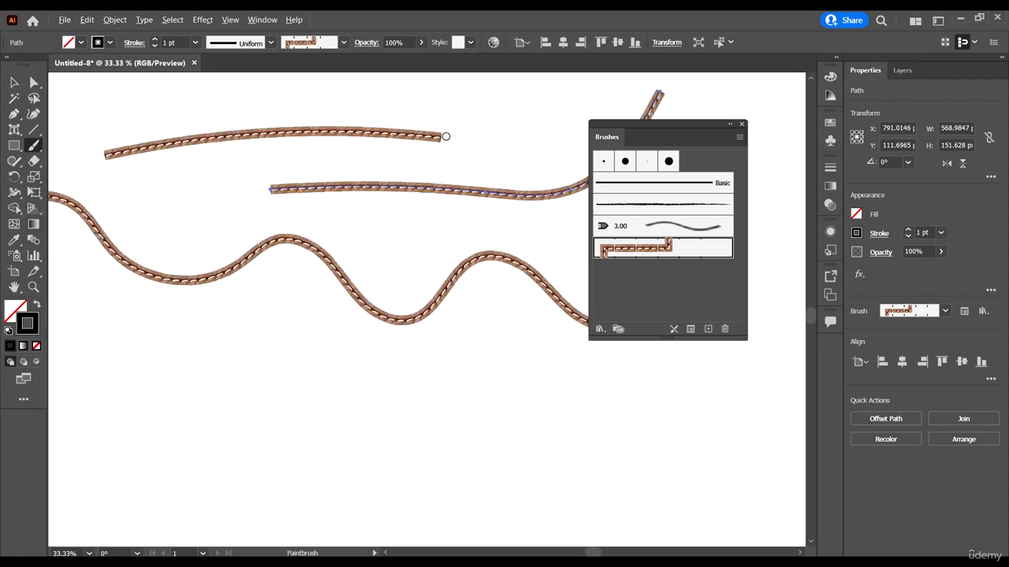
scroll(445, 136, "up", 4)
scroll(369, 294, "down", 6)
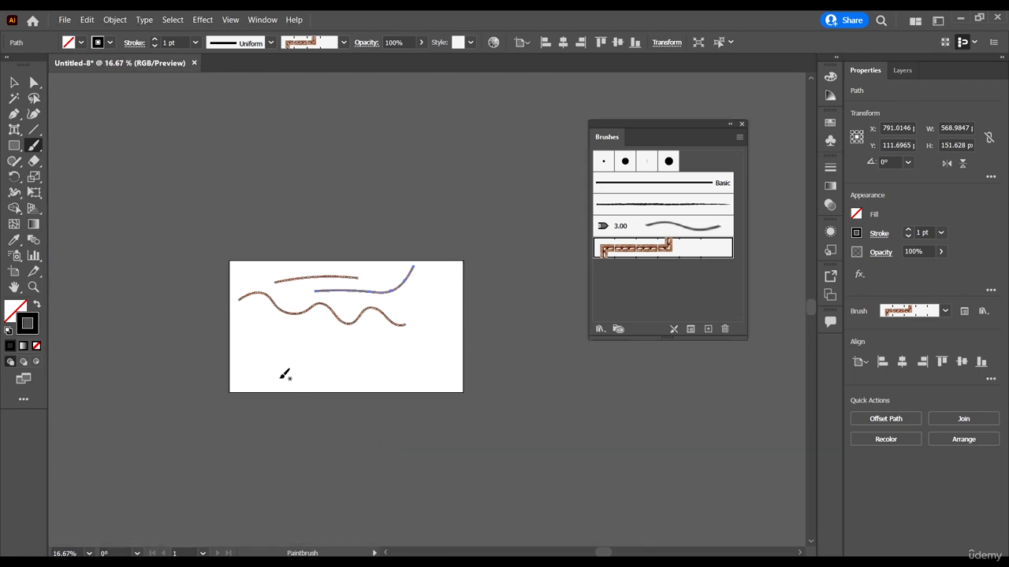
Step: Paint a long wavy pattern-brush stroke about 989 px wide and 196 px high in the lower half, extending past the artboard's right edge
mouse_move(324, 347)
left_mouse_down()
mouse_move(434, 355)
mouse_move(504, 324)
left_mouse_up()
scroll(340, 355, "up", 4)
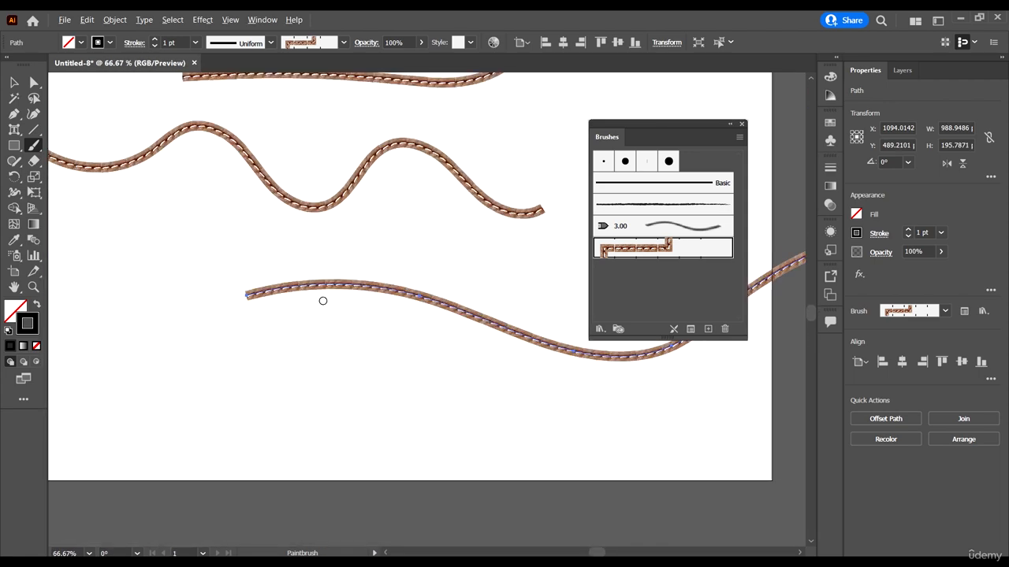
scroll(239, 184, "up", 1)
scroll(342, 208, "down", 4)
Step: Draw a curved four-point Pen path about 1704 px wide and 898 px high, from the artboard's lower left to beyond its lower right
left_click(14, 82)
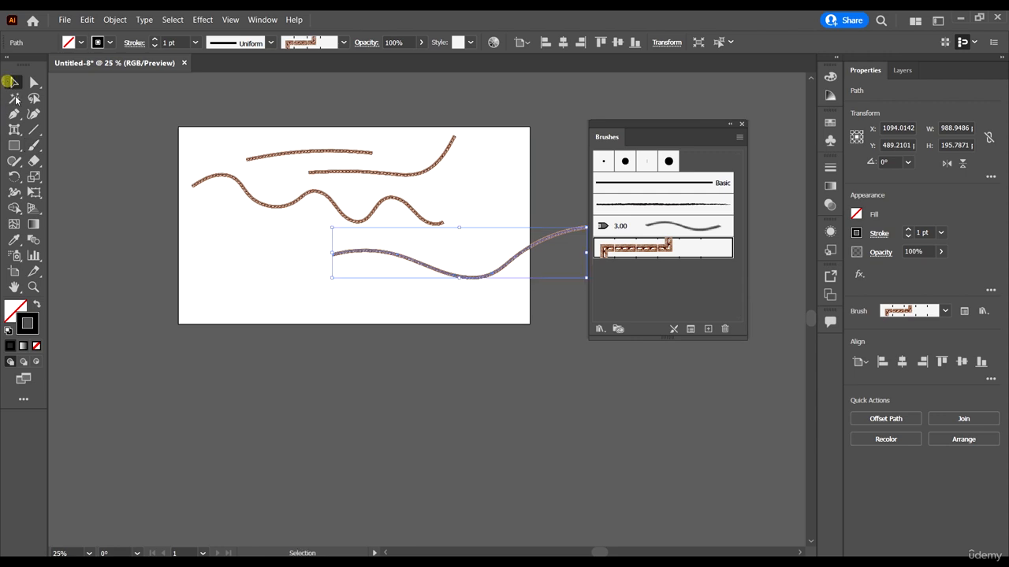
left_click(14, 113)
left_click(228, 293)
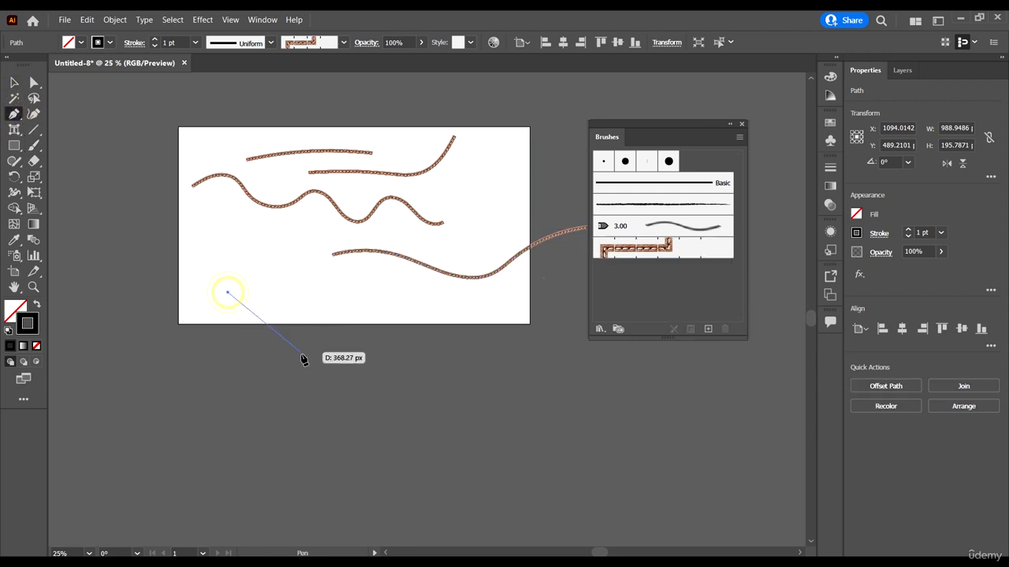
left_click_drag(325, 377, 448, 351)
left_click_drag(471, 477, 435, 533)
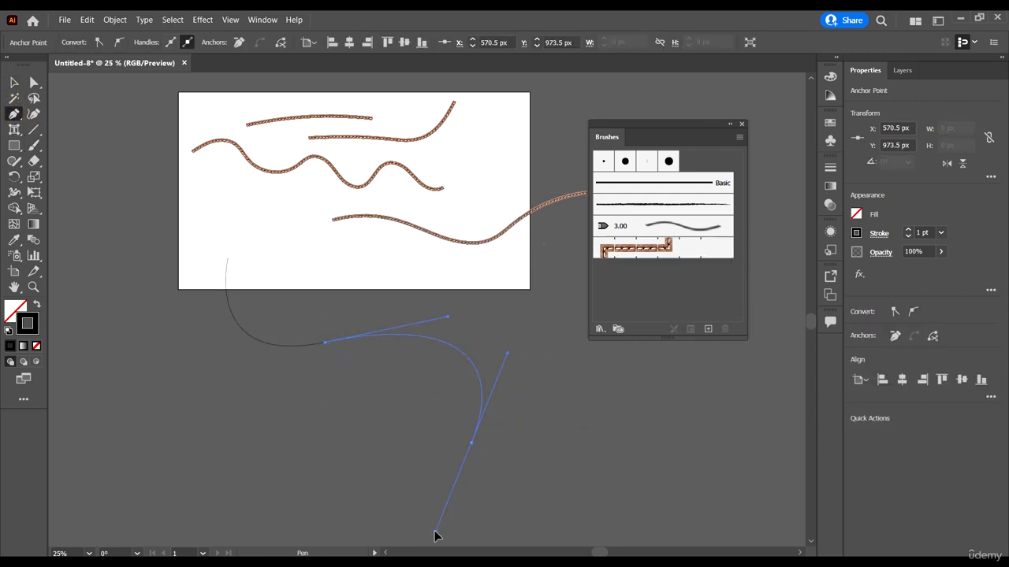
left_click(664, 466)
left_click(14, 82)
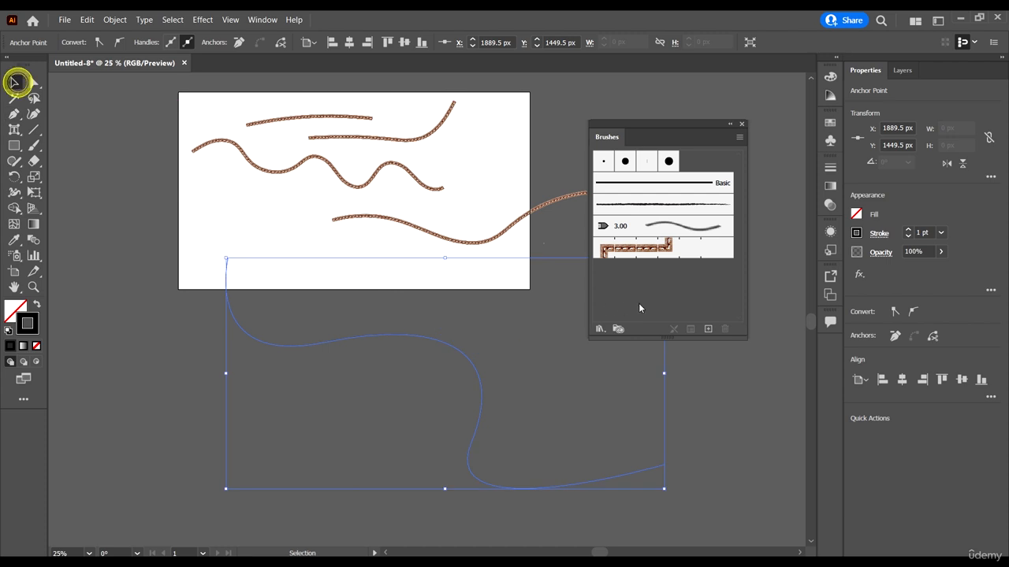
Step: Apply the brown stitched pattern brush to the Pen path
left_click(638, 248)
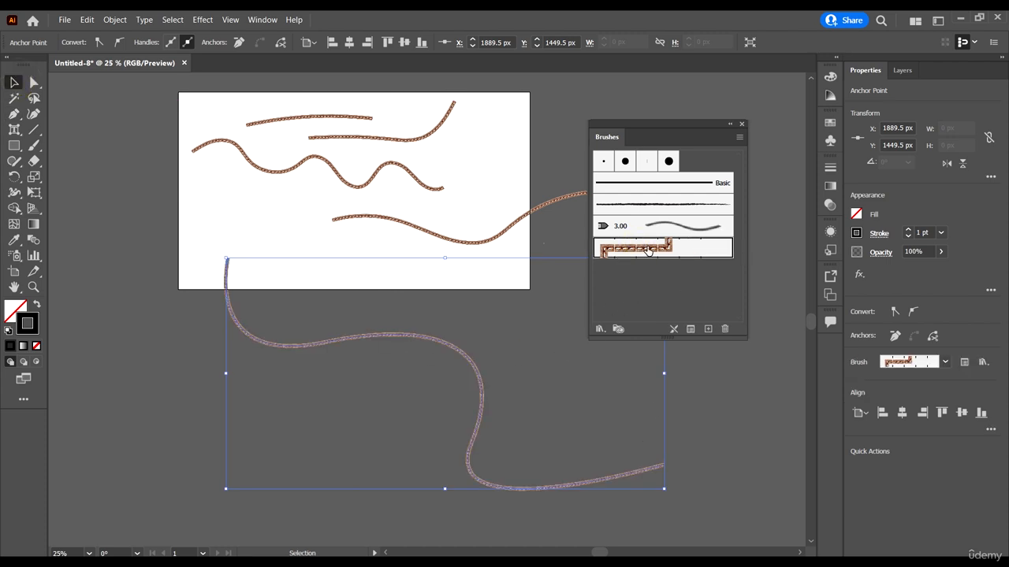
scroll(474, 430, "up", 6)
scroll(379, 339, "down", 5)
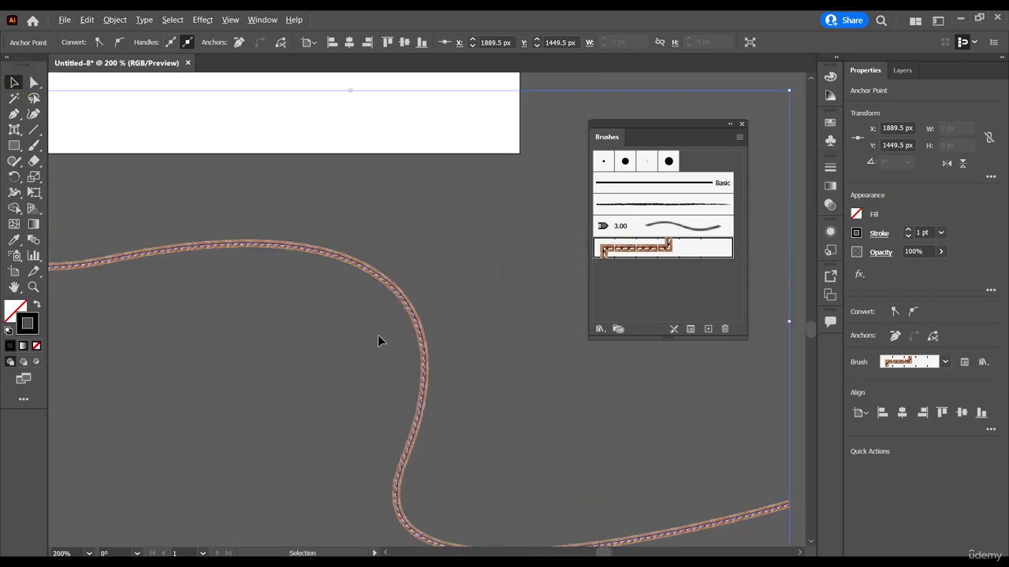
scroll(443, 246, "down", 1)
Step: Try the 3.00 bristle brush, the rough-edged art brush and the Basic brush in turn on the Pen path
left_click(676, 226)
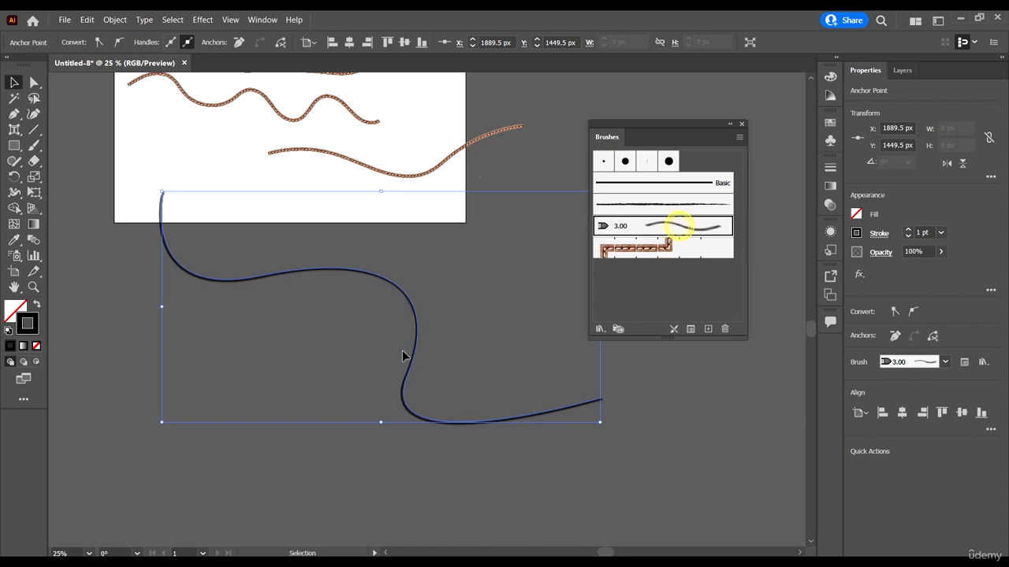
scroll(406, 319, "up", 6)
left_click(668, 205)
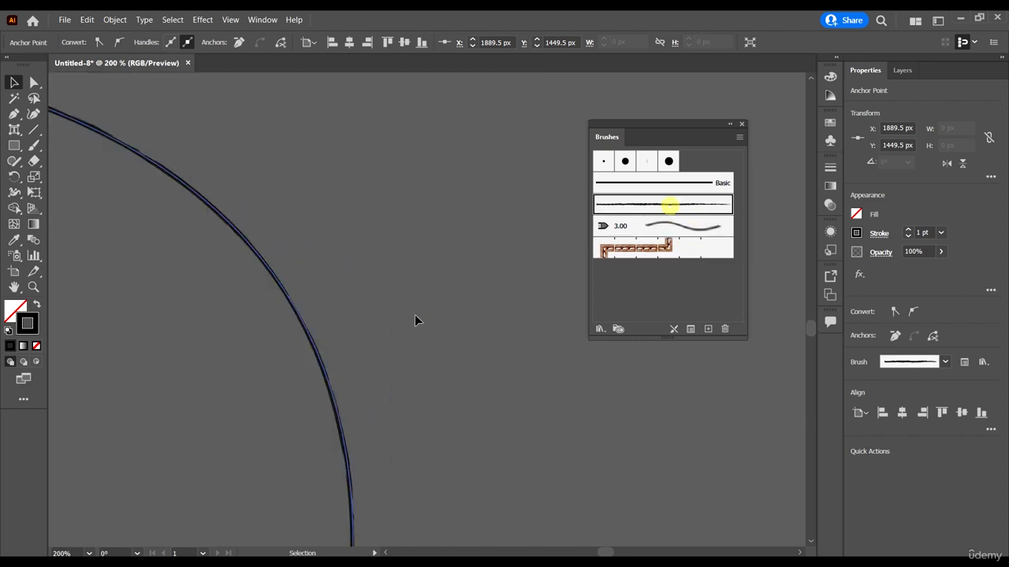
scroll(423, 344, "down", 5)
left_click(394, 459)
left_click(505, 360)
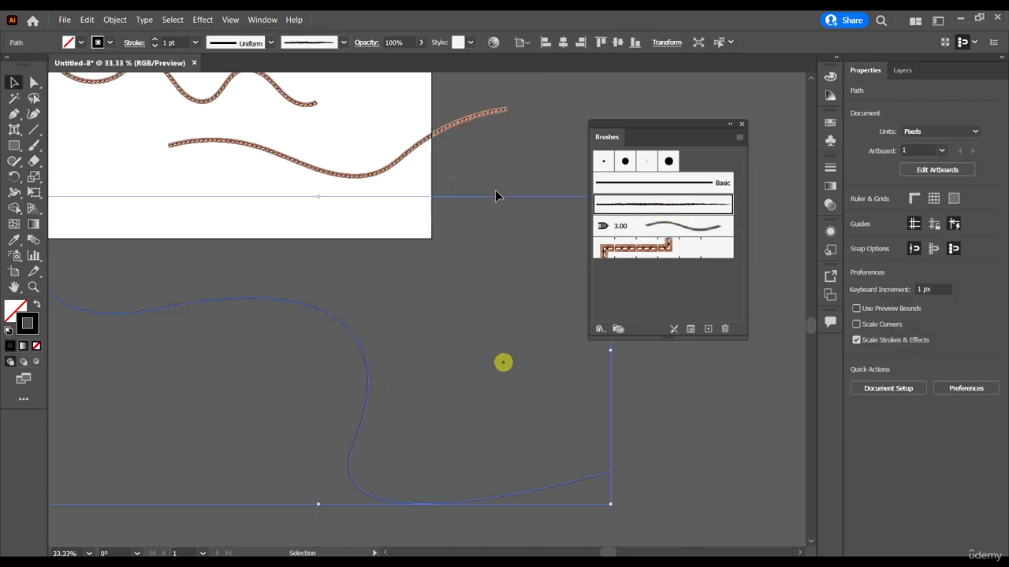
left_click(676, 182)
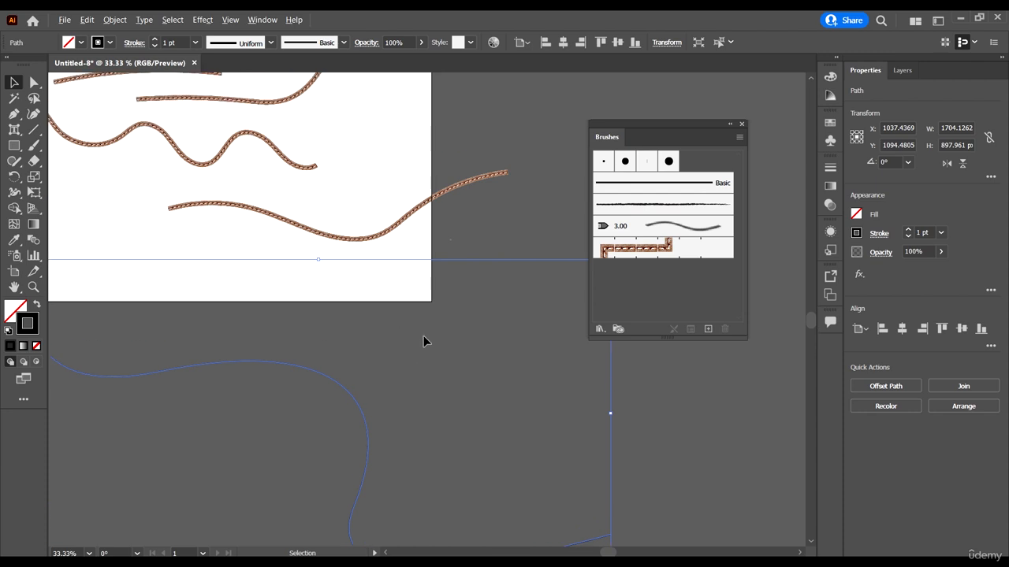
Step: Delete the large curved Pen path that runs below the artboard
scroll(423, 336, "down", 2)
left_click(394, 356)
left_click(435, 372)
scroll(269, 295, "up", 1)
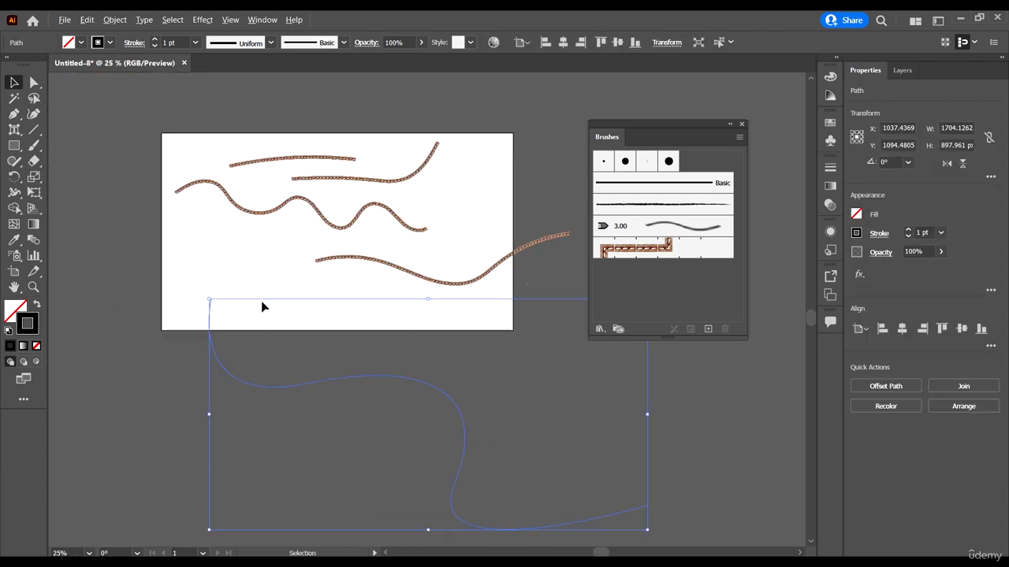
left_click(408, 415)
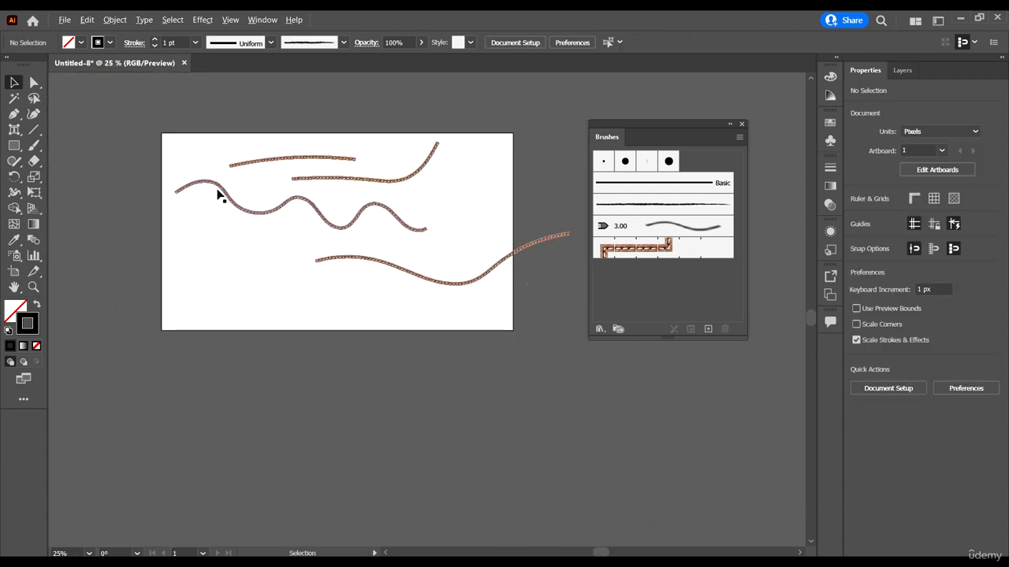
Step: Delete the long lower stroke and the wavy stroke, keeping the two pattern-brush strokes near the artboard's upper edge
scroll(219, 195, "up", 1)
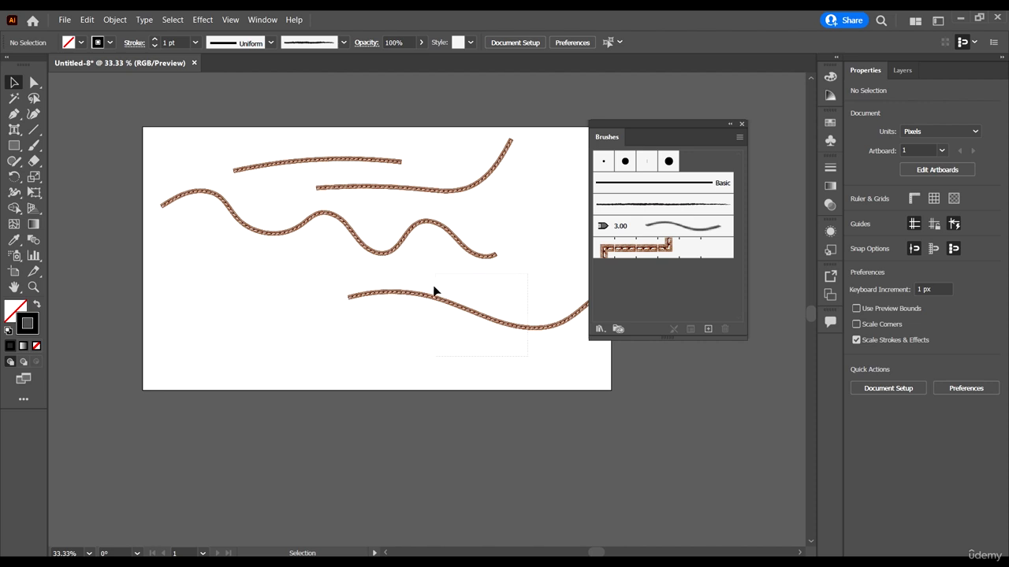
left_click(435, 293)
key("Delete")
left_click(293, 211)
key("Delete")
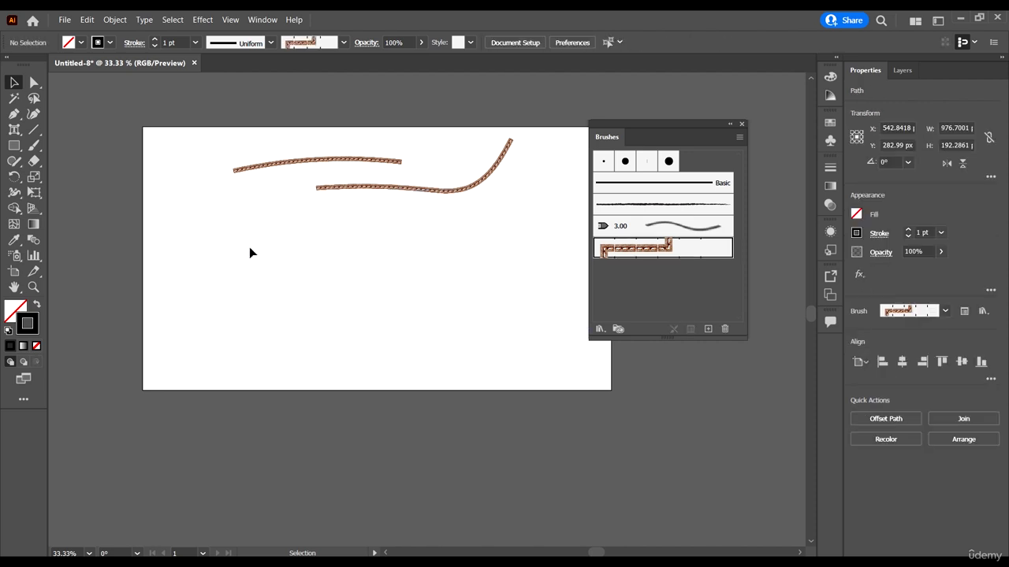
Step: Paint a curved stroke about 772 px wide and 127 px high across the artboard's middle with the 10 pt. Round brush
left_click(34, 146)
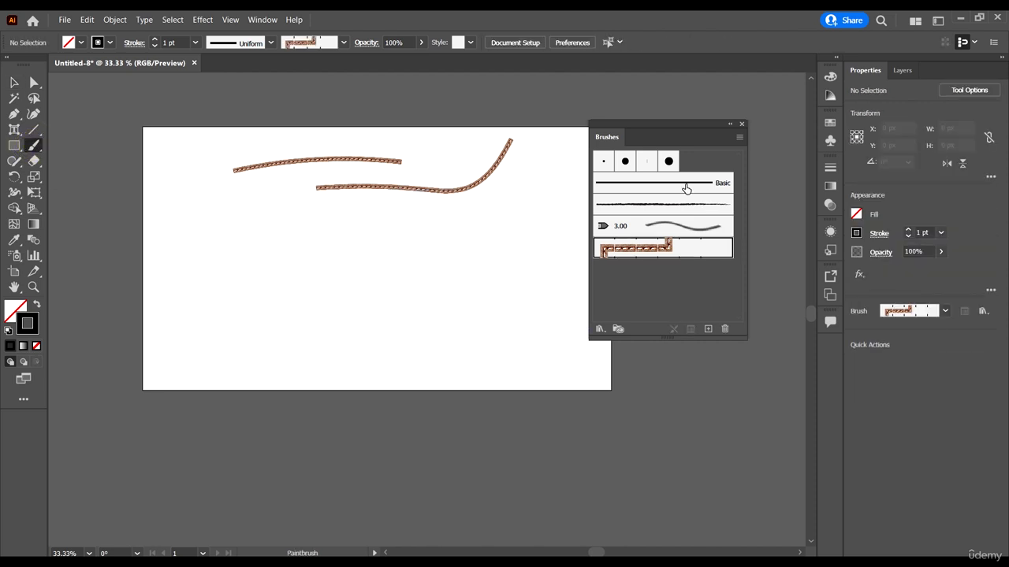
left_click(622, 161)
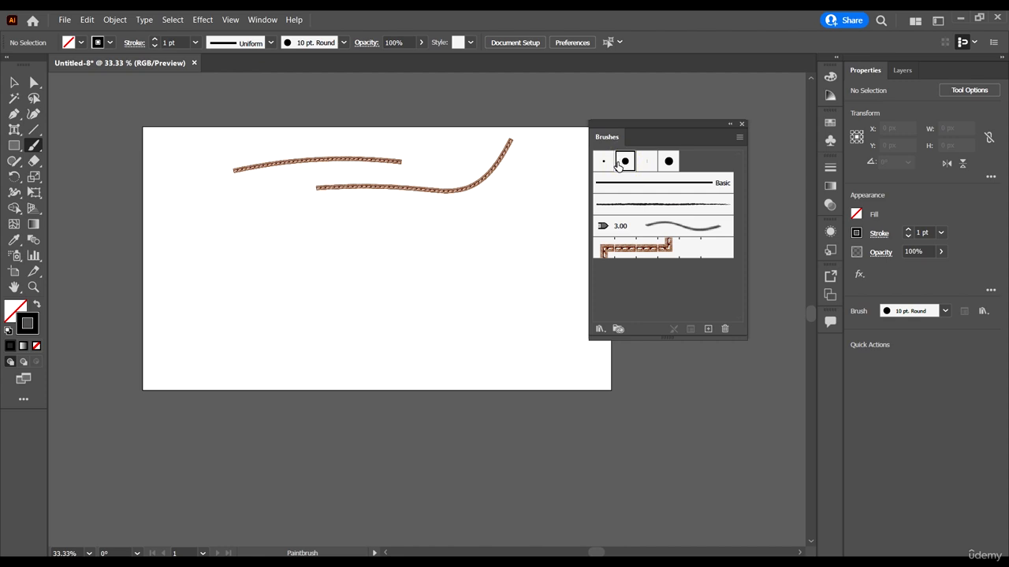
mouse_move(257, 289)
left_mouse_down()
mouse_move(405, 234)
mouse_move(522, 253)
left_mouse_up()
key("ctrl+equal")
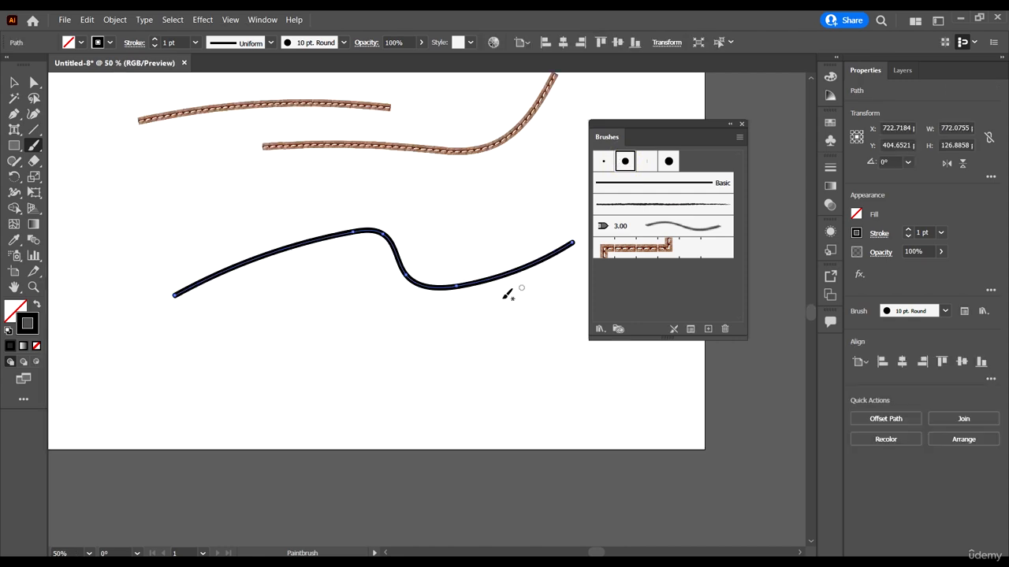
Step: Set the 10 pt. Round brush to a 10° angle, 25% roundness and 38 pt size, and apply the change to the existing stroke
double_click(622, 161)
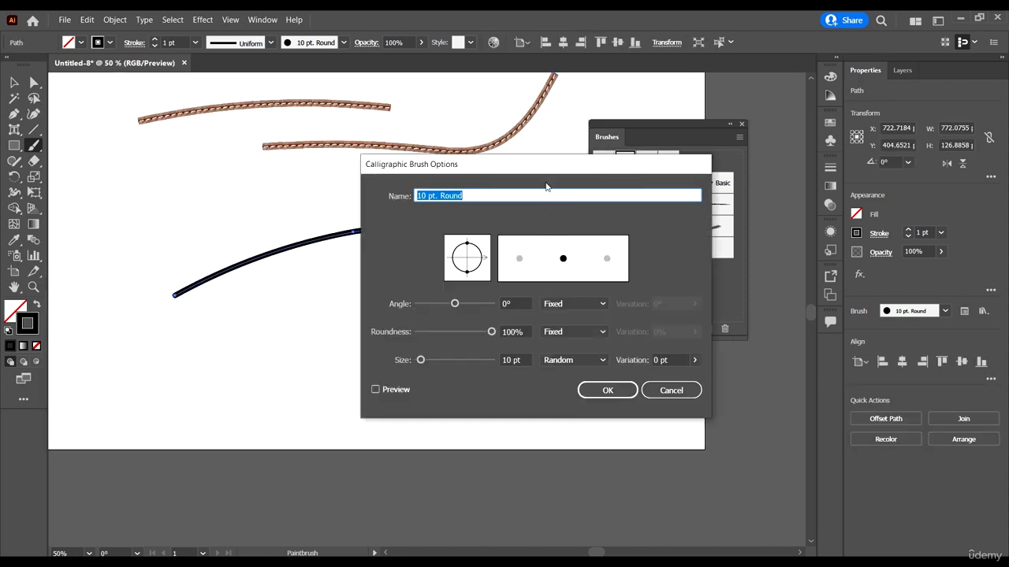
mouse_move(548, 171)
left_mouse_down()
mouse_move(674, 148)
mouse_move(699, 134)
left_mouse_up()
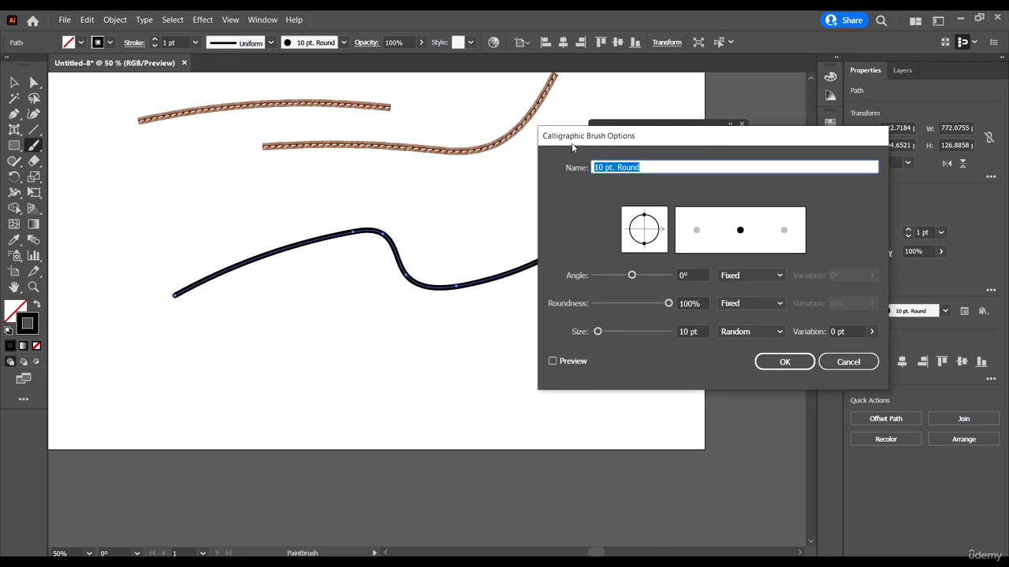
left_click_drag(611, 138, 649, 137)
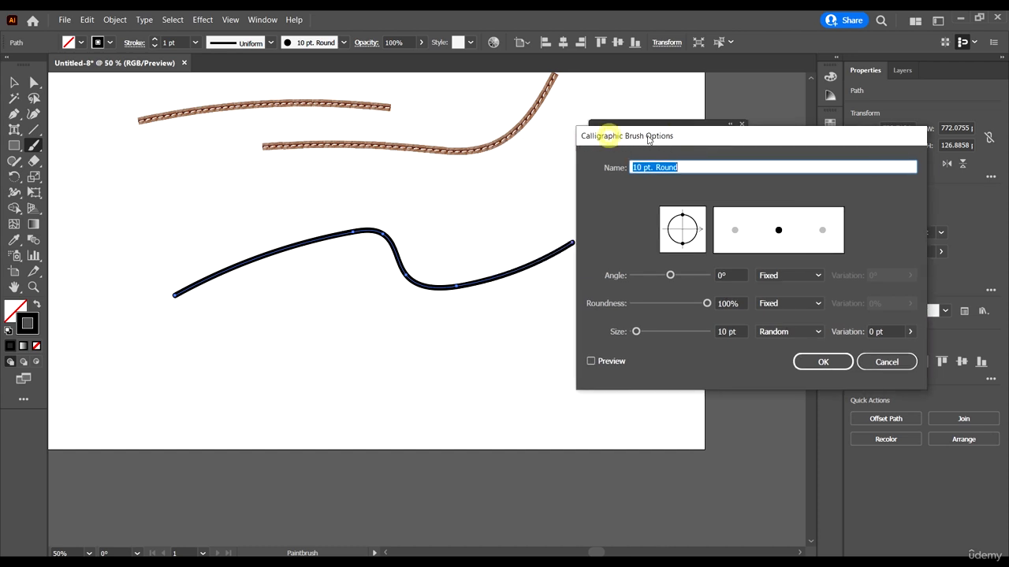
mouse_move(669, 275)
left_mouse_down()
mouse_move(635, 275)
mouse_move(671, 275)
left_mouse_up()
mouse_move(700, 306)
left_mouse_down()
mouse_move(655, 304)
mouse_move(638, 331)
mouse_move(646, 332)
left_mouse_up()
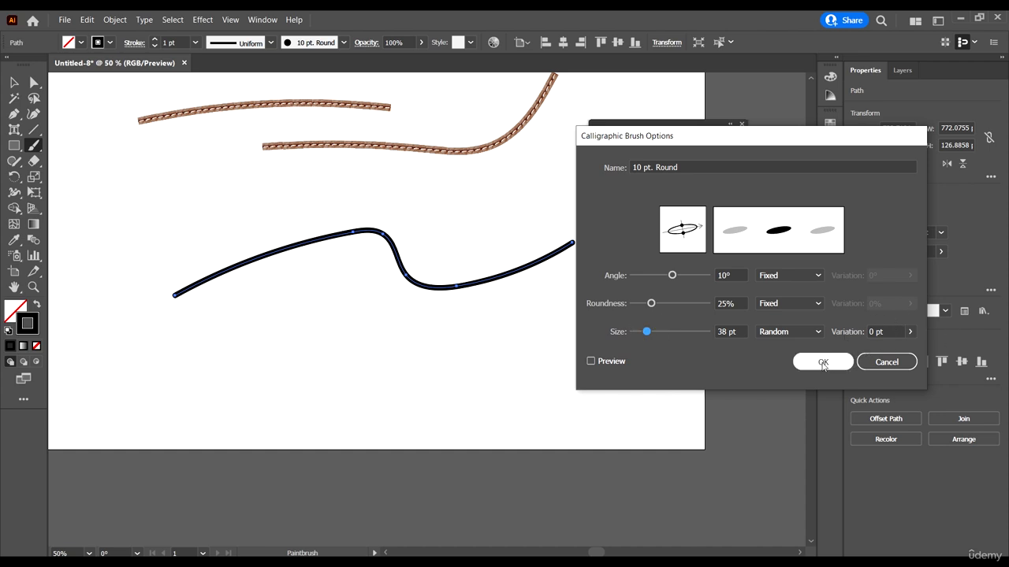
left_click(823, 364)
left_click(736, 287)
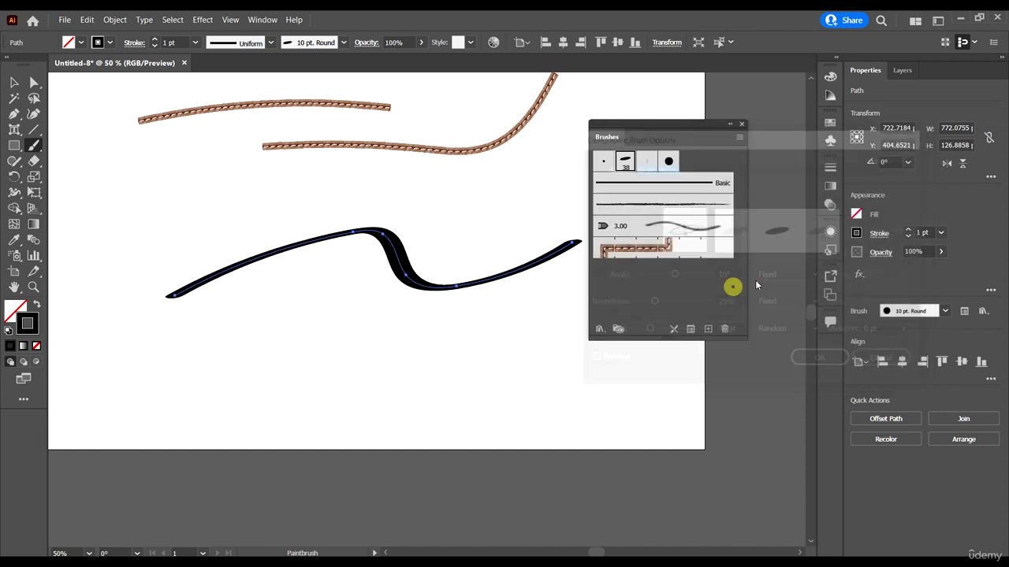
Step: Paint letter-like strokes below the existing curve and a wavy stroke about 993 px wide and 177 px high across the artboard's upper half
left_click_drag(646, 126, 807, 124)
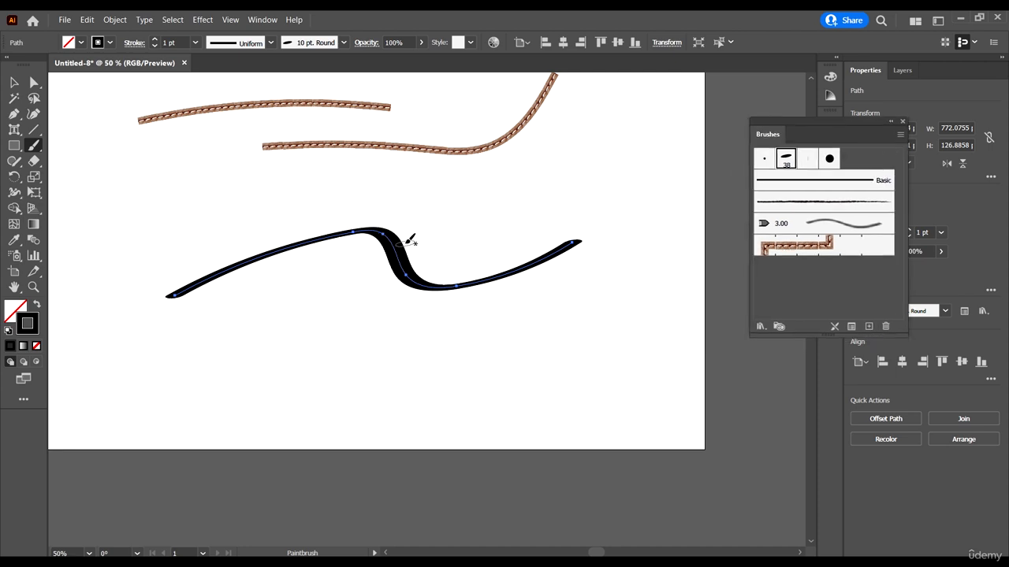
scroll(356, 324, "down", 2)
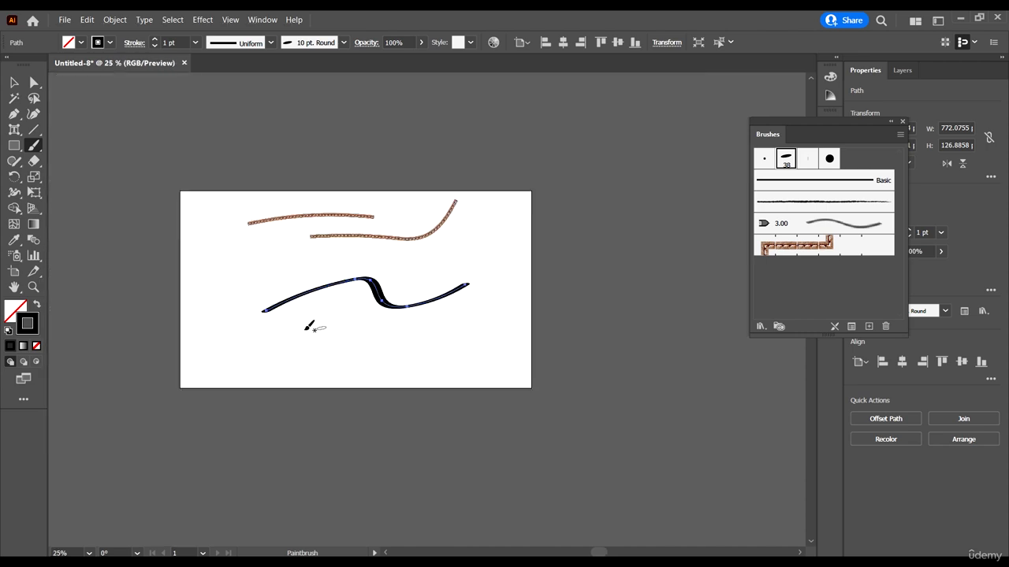
scroll(271, 328, "up", 1)
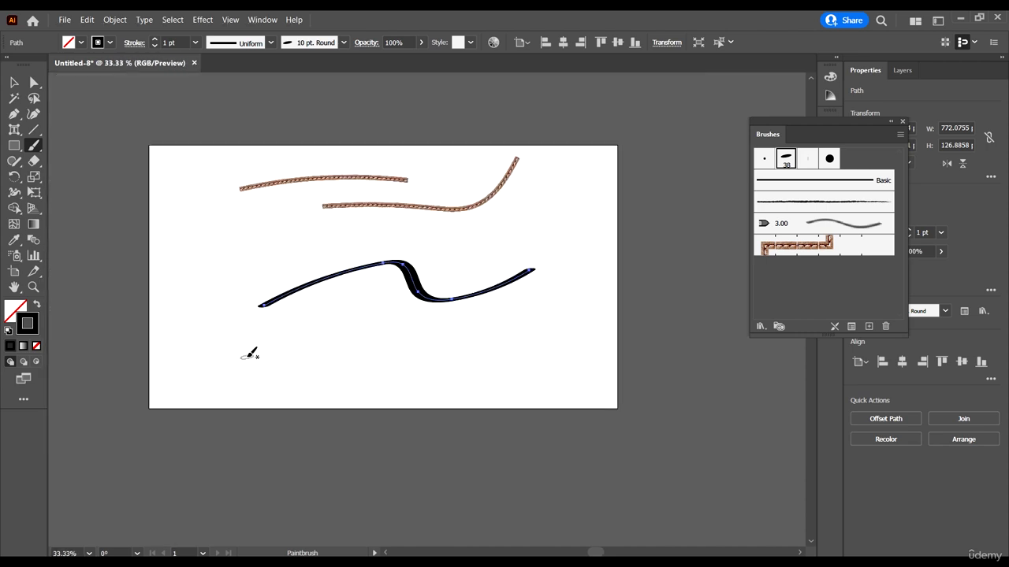
mouse_move(241, 357)
left_mouse_down()
mouse_move(269, 331)
mouse_move(298, 367)
mouse_move(326, 336)
mouse_move(361, 324)
mouse_move(370, 363)
mouse_move(416, 295)
mouse_move(419, 335)
mouse_move(459, 394)
mouse_move(524, 276)
left_mouse_up()
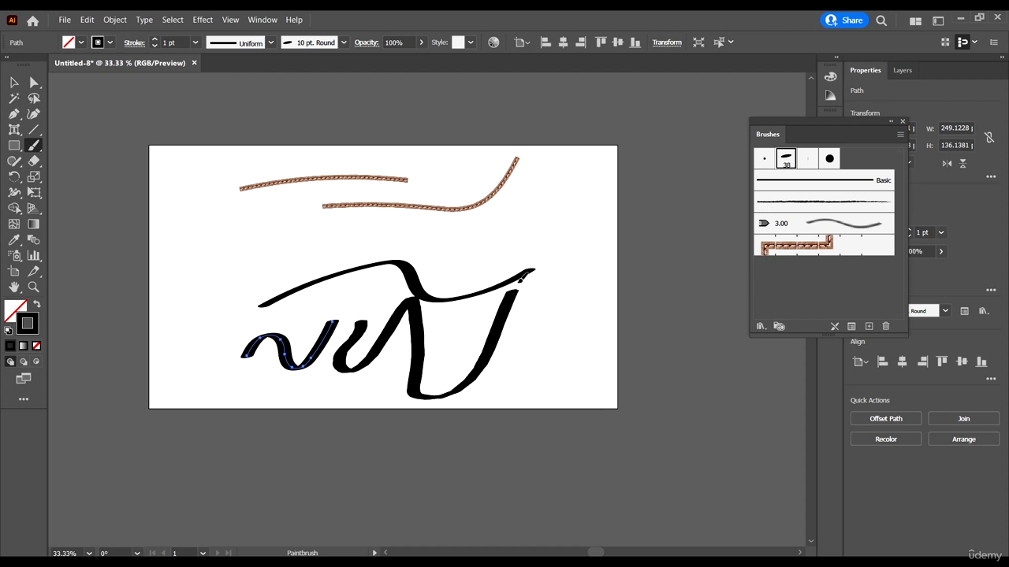
mouse_move(198, 183)
left_mouse_down()
mouse_move(268, 237)
mouse_move(520, 230)
left_mouse_up()
Step: Delete all the painted strokes to clear the artboard
left_click(16, 82)
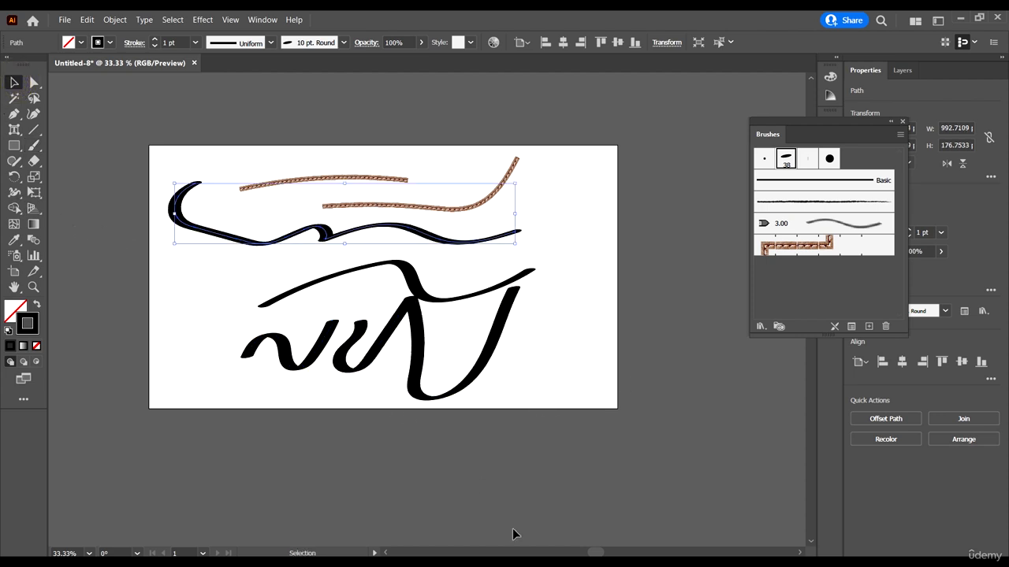
left_click(387, 412)
left_click(556, 432)
key("ctrl+a")
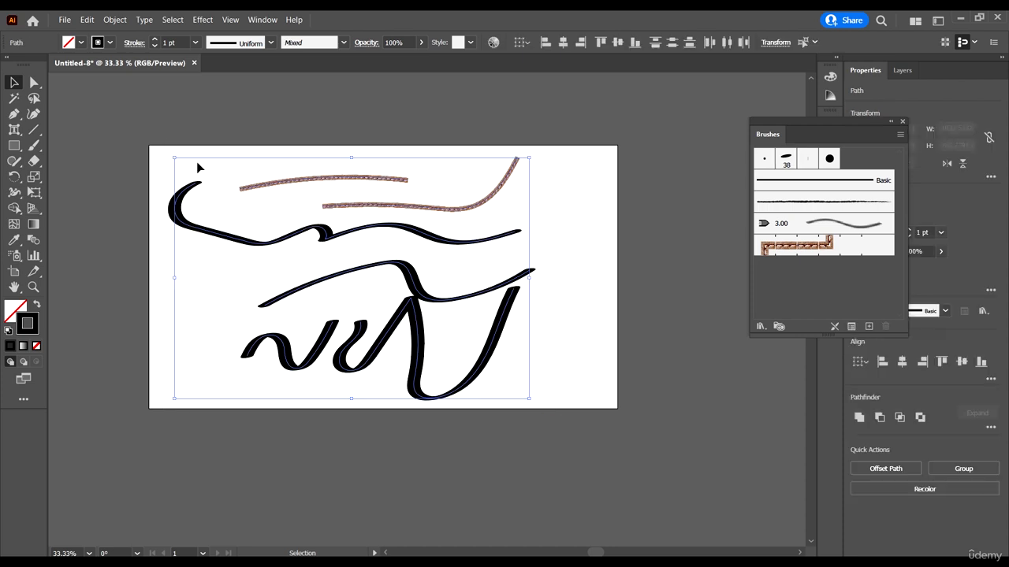
key("Delete")
left_click_drag(358, 250, 360, 264)
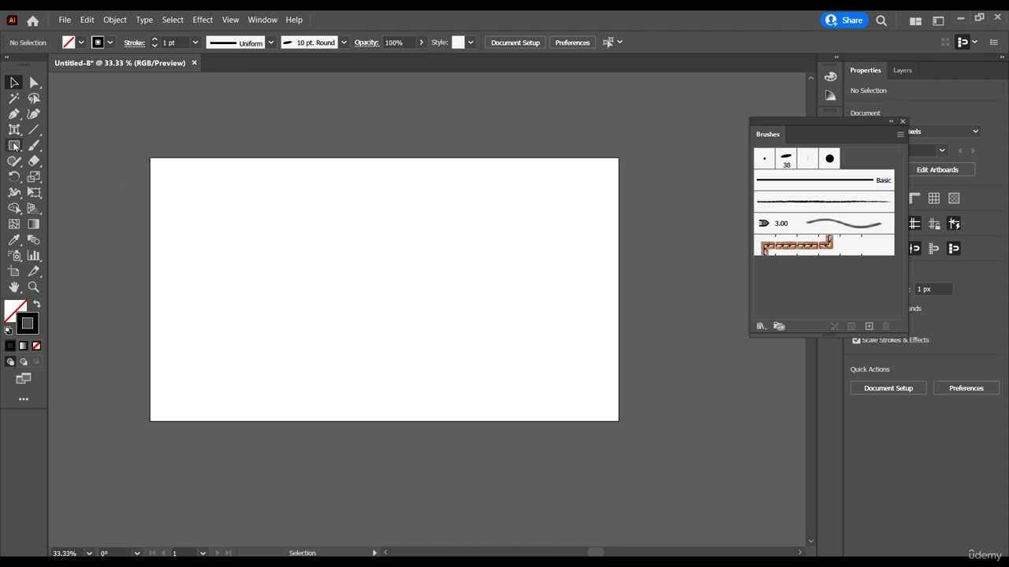
Step: Draw a small 45 px circle in the upper-middle area of the artboard with the Ellipse tool
left_click_drag(14, 146, 93, 185)
left_click(77, 177)
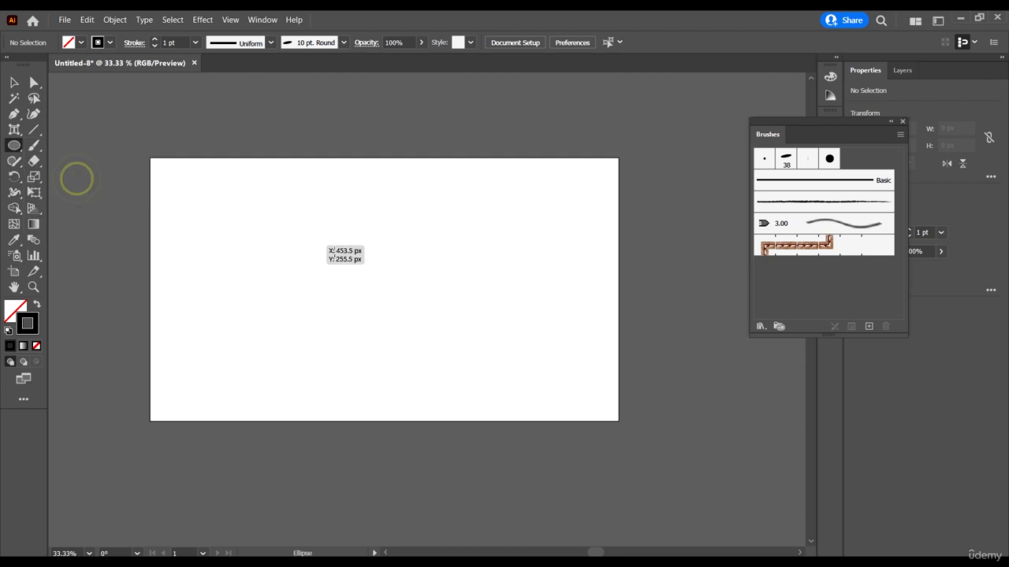
left_click_drag(322, 247, 335, 264)
left_click(13, 82)
Step: Remove the circle's stroke and fill it with black
left_click(106, 40)
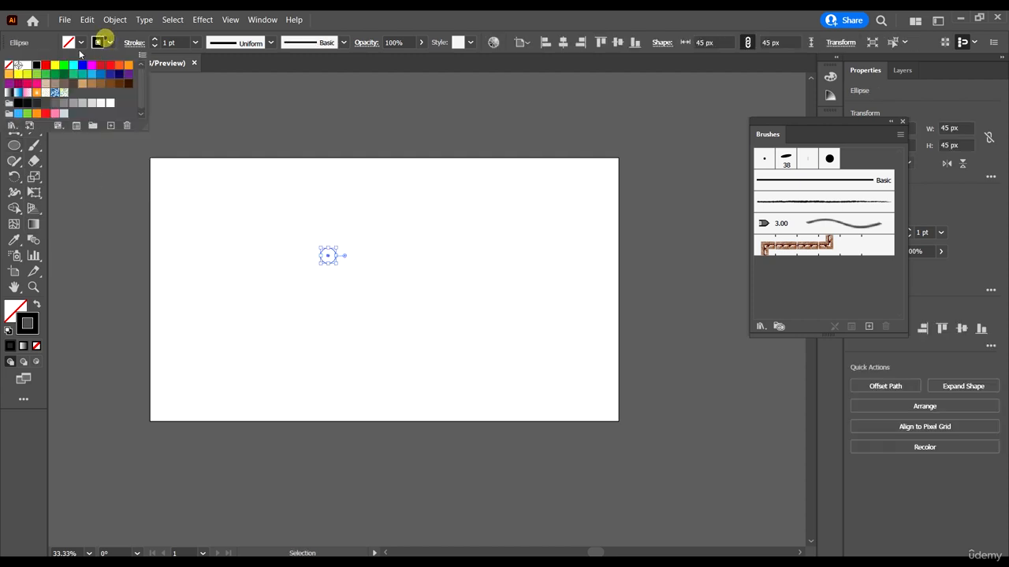
left_click(10, 68)
left_click(79, 45)
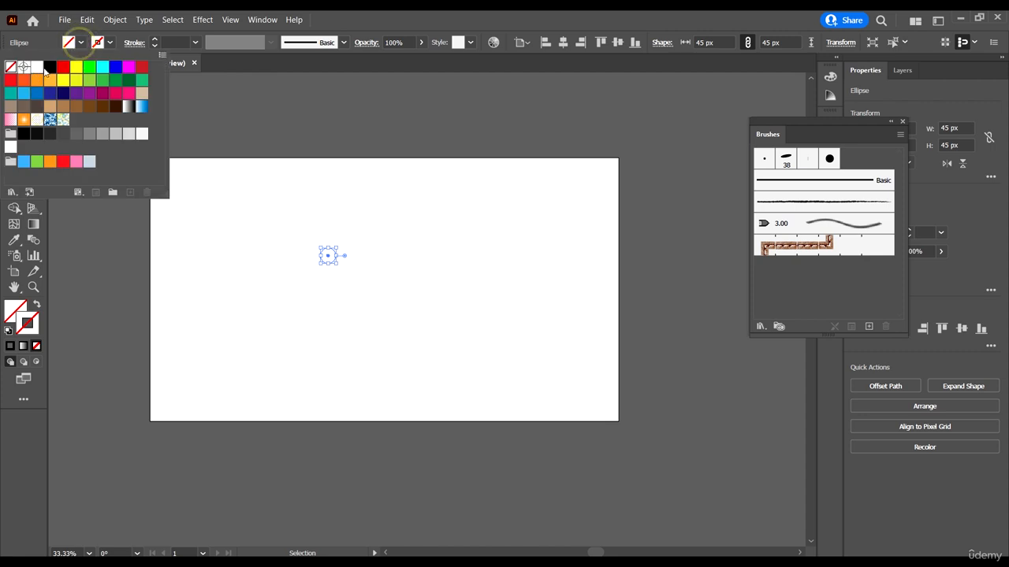
left_click(45, 66)
left_click(396, 265)
Step: Move the black circle a short distance towards the artboard's centre
left_click_drag(327, 257, 376, 285)
scroll(407, 294, "up", 1)
scroll(389, 300, "down", 1)
scroll(372, 301, "up", 1)
left_click(411, 340)
left_click(336, 270)
Step: Place the black circle into the Brushes panel to start creating a new brush from it
scroll(366, 307, "up", 1)
scroll(366, 312, "down", 1)
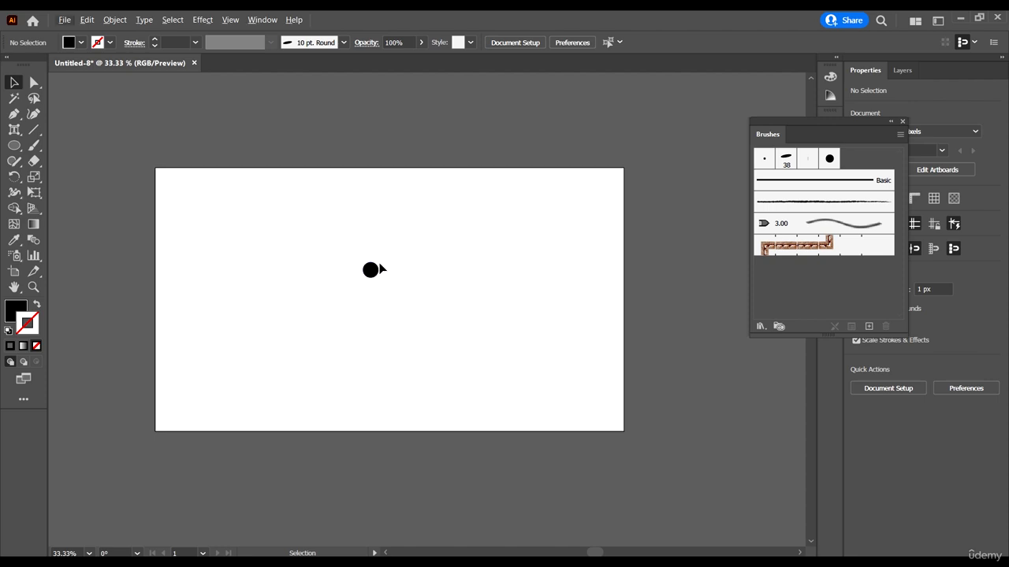
scroll(347, 226, "down", 1)
scroll(345, 224, "up", 1)
scroll(362, 293, "up", 1)
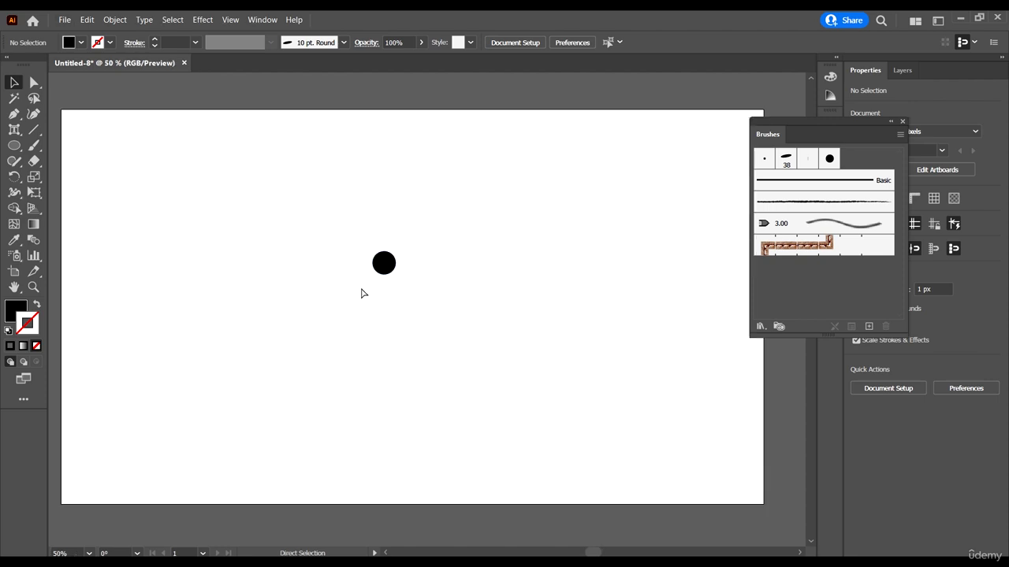
scroll(362, 293, "left", 1)
scroll(474, 346, "up", 1)
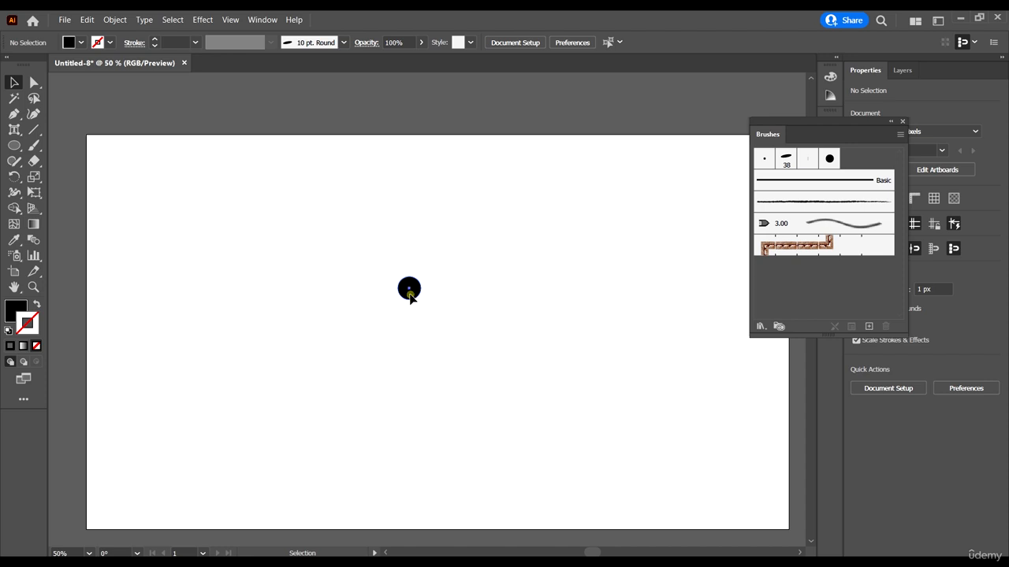
left_click(410, 293)
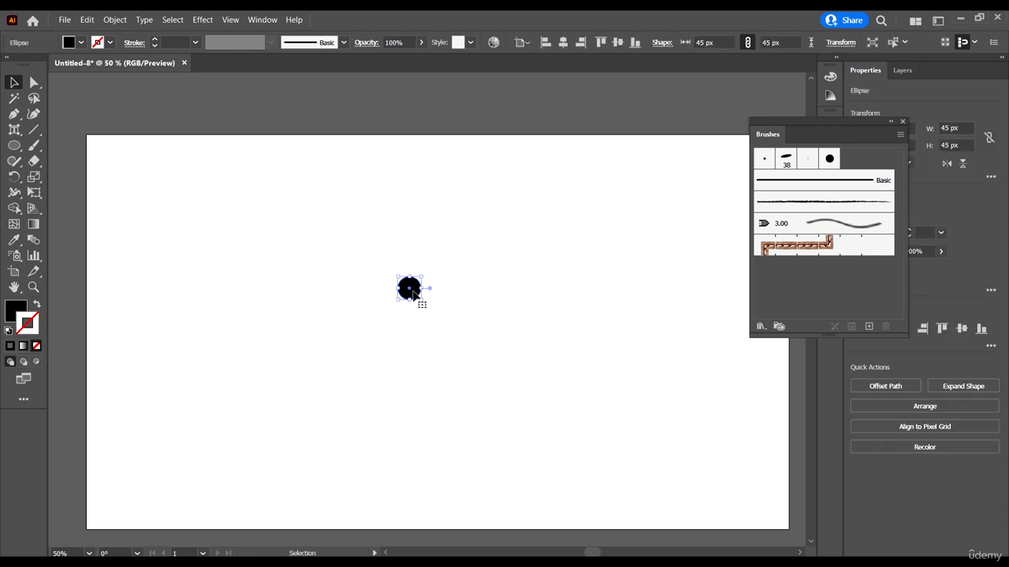
left_click_drag(412, 293, 795, 292)
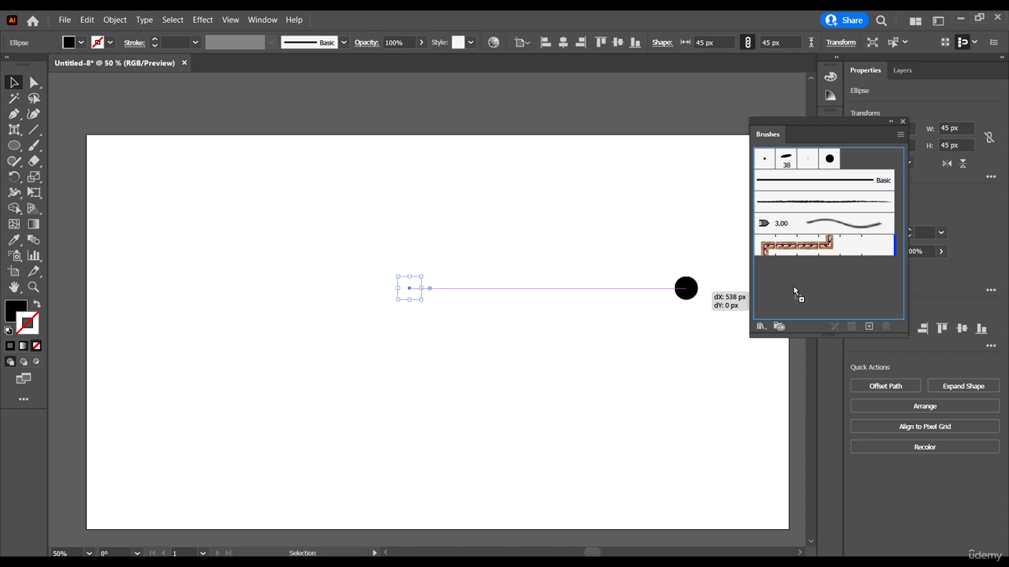
left_click_drag(795, 292, 794, 291)
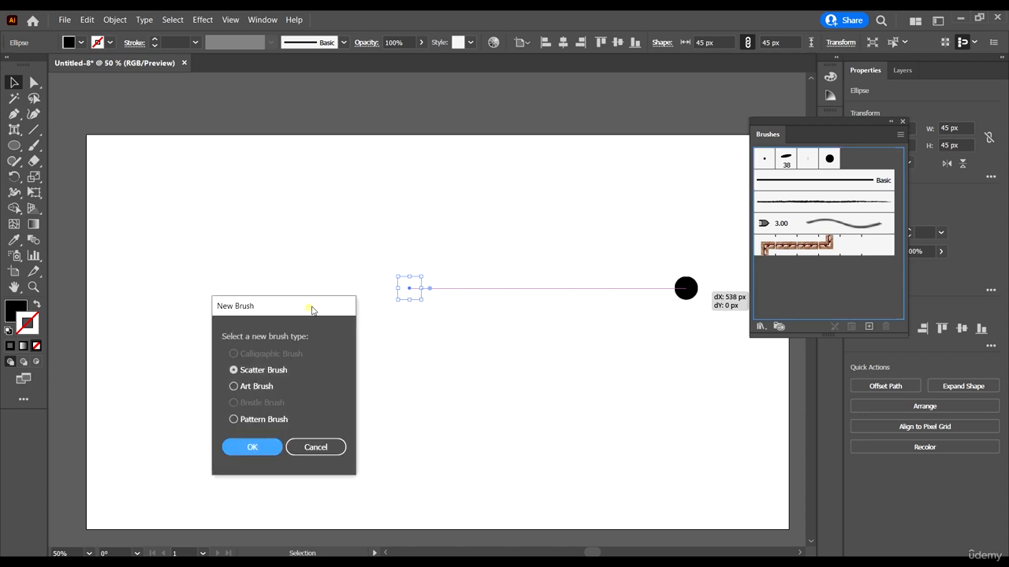
mouse_move(311, 310)
left_mouse_down()
mouse_move(427, 211)
mouse_move(487, 197)
mouse_move(456, 187)
left_mouse_up()
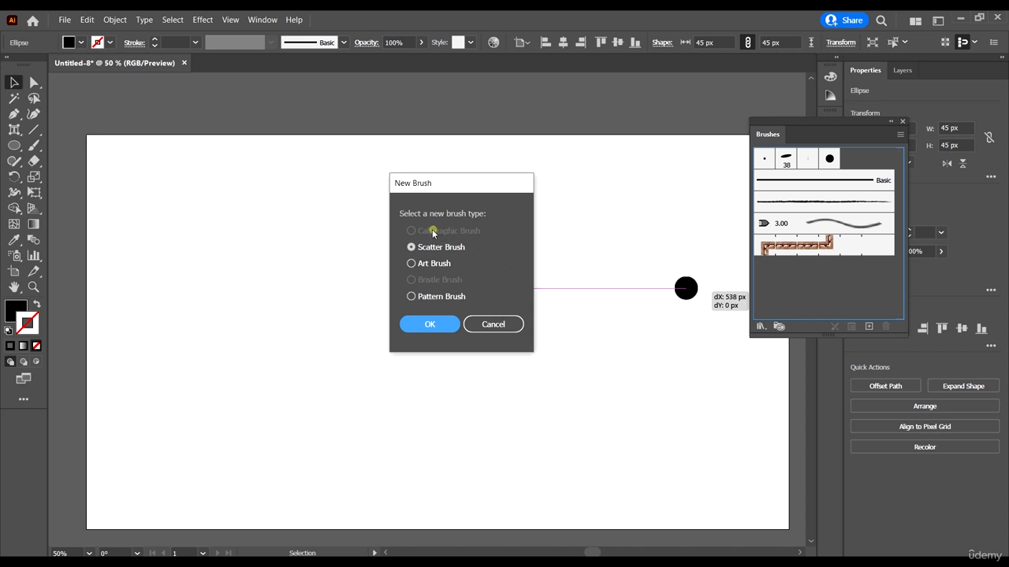
Step: Choose Art Brush as the new brush's type and open its options
left_click(430, 251)
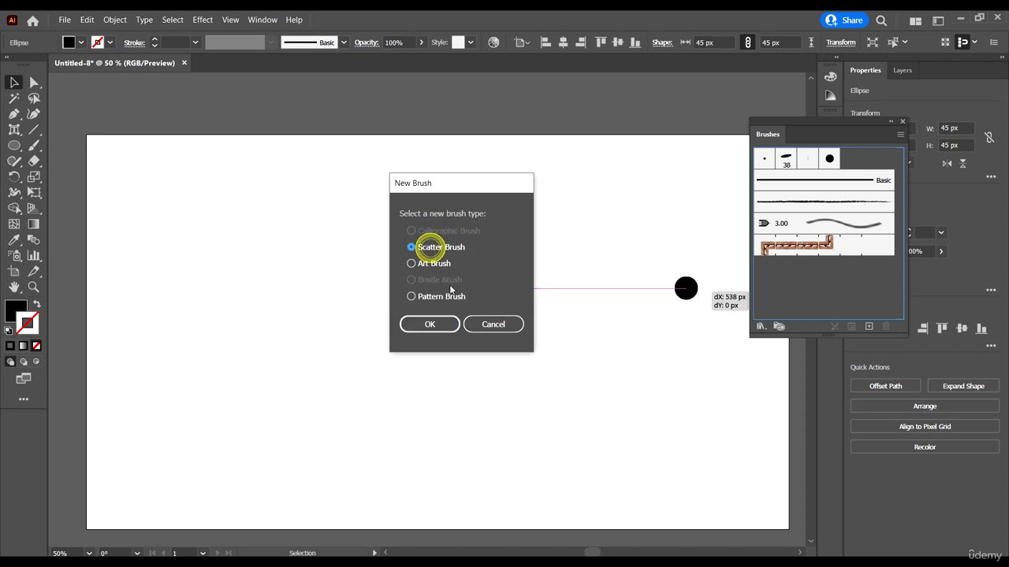
left_click(438, 263)
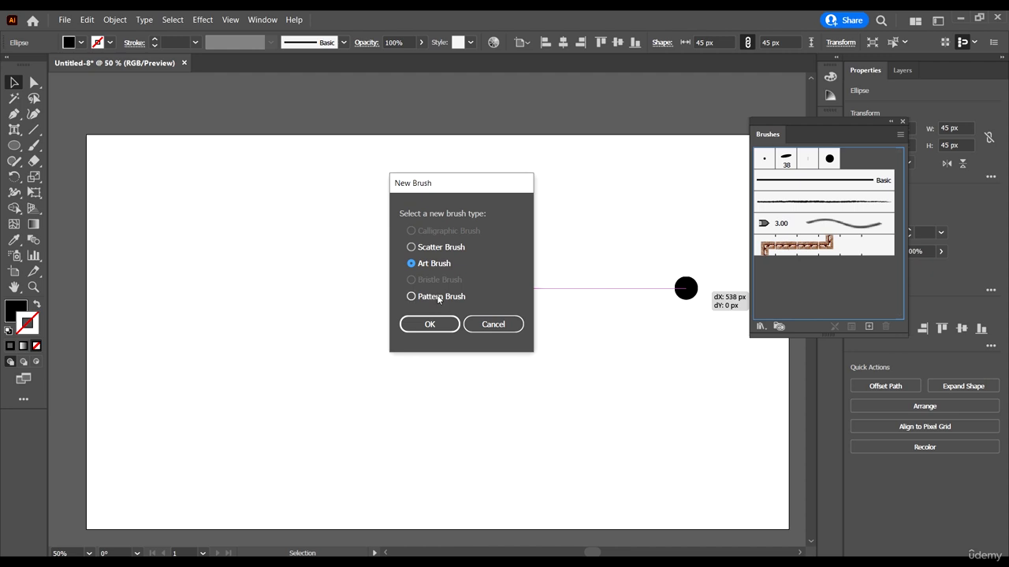
left_click(439, 298)
mouse_move(449, 187)
left_mouse_down()
mouse_move(597, 215)
mouse_move(531, 178)
left_mouse_up()
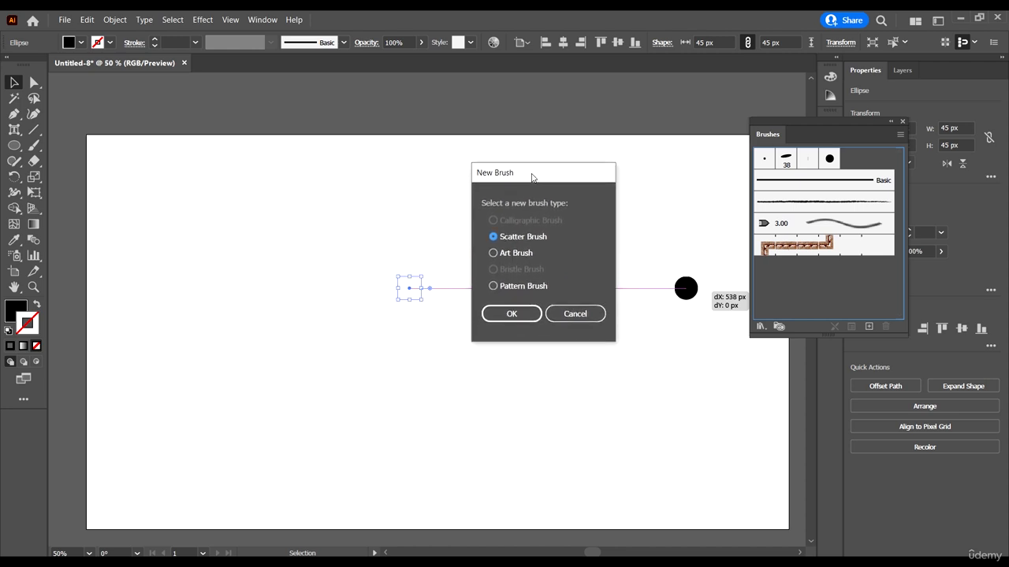
left_click(512, 252)
left_click(511, 314)
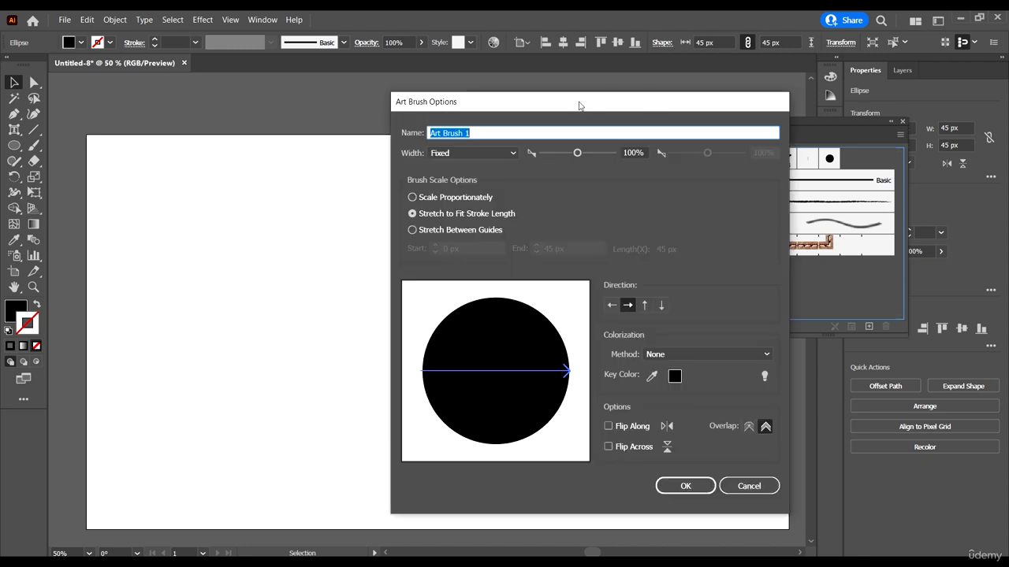
Step: Try the Pressure setting for the art brush's width
left_click_drag(579, 104, 658, 85)
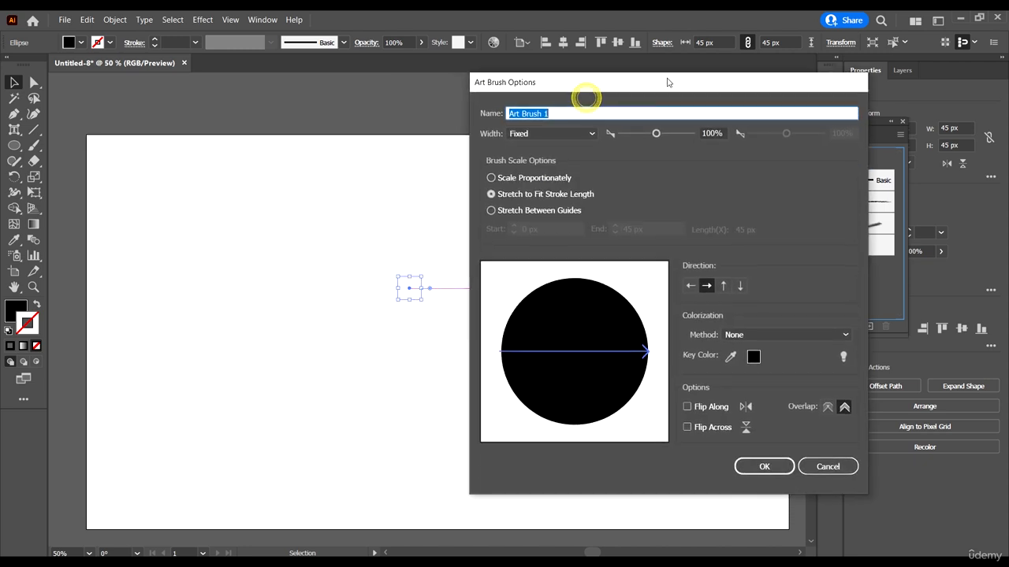
left_click(545, 134)
left_click(557, 135)
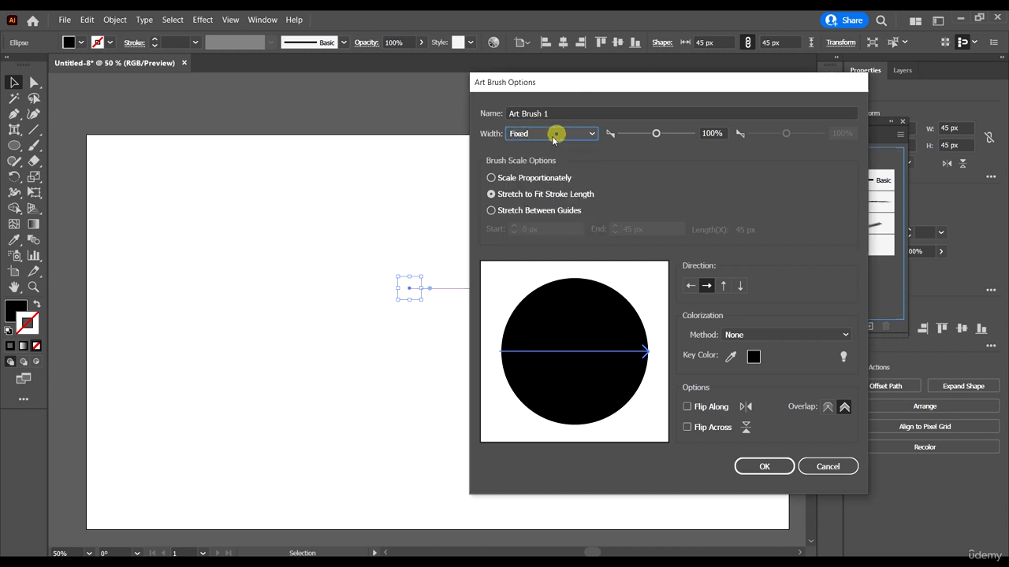
left_click(547, 133)
left_click(526, 135)
left_click(539, 135)
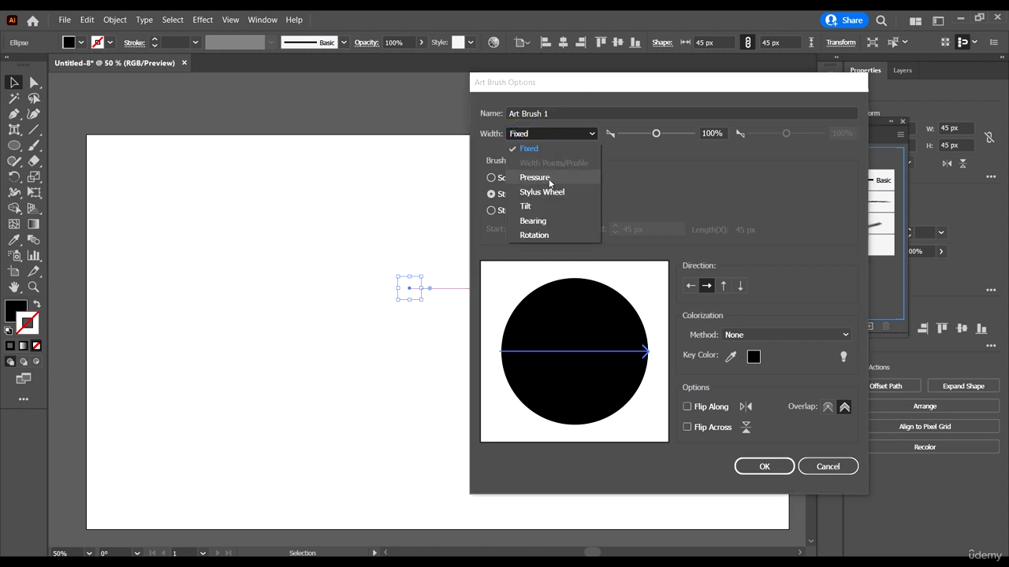
left_click(550, 178)
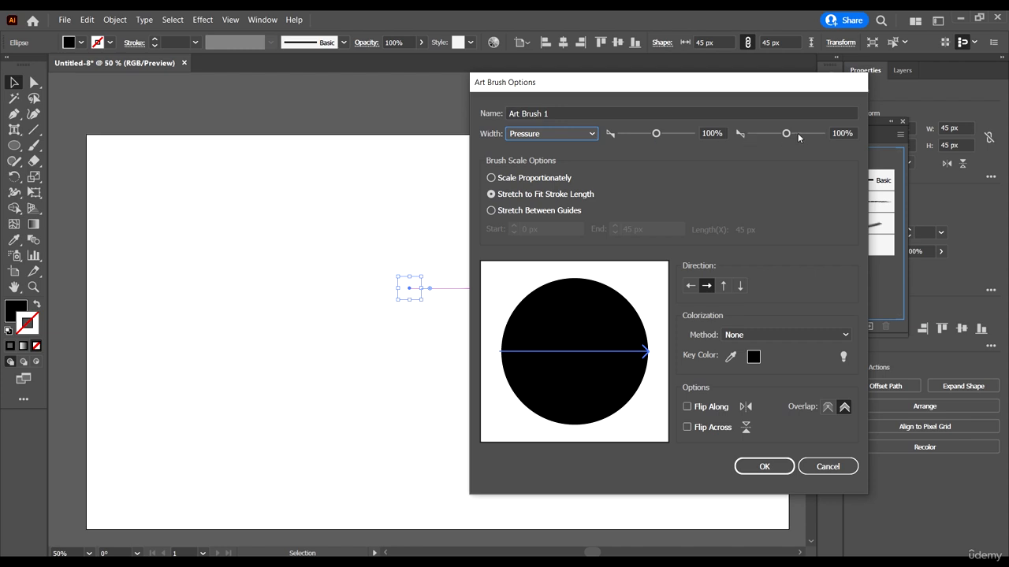
Step: Try the Rotation setting for the art brush's width
left_click(529, 134)
left_click(558, 134)
left_click(559, 136)
left_click(560, 136)
left_click(561, 134)
left_click(561, 134)
left_click(529, 134)
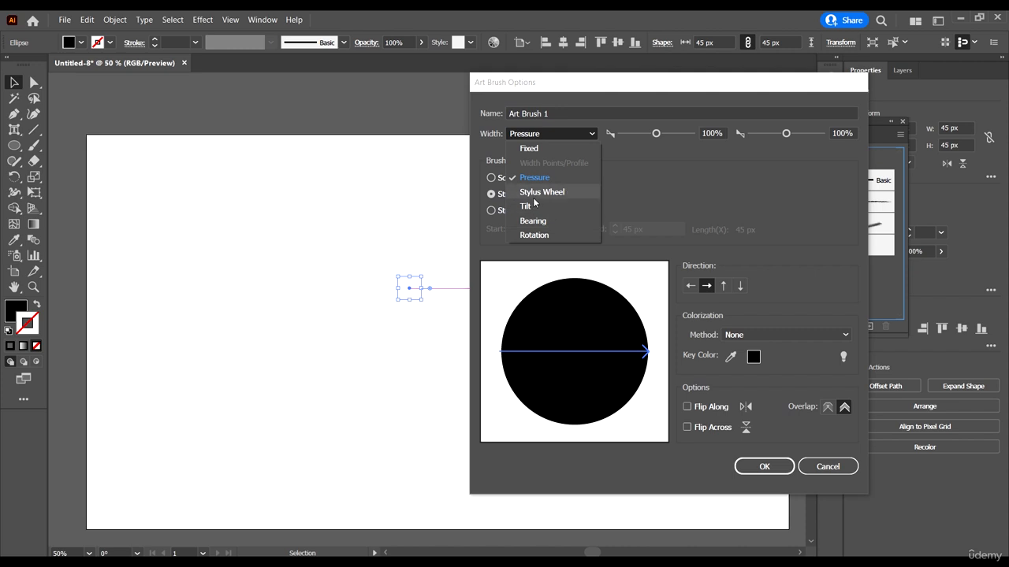
left_click(560, 234)
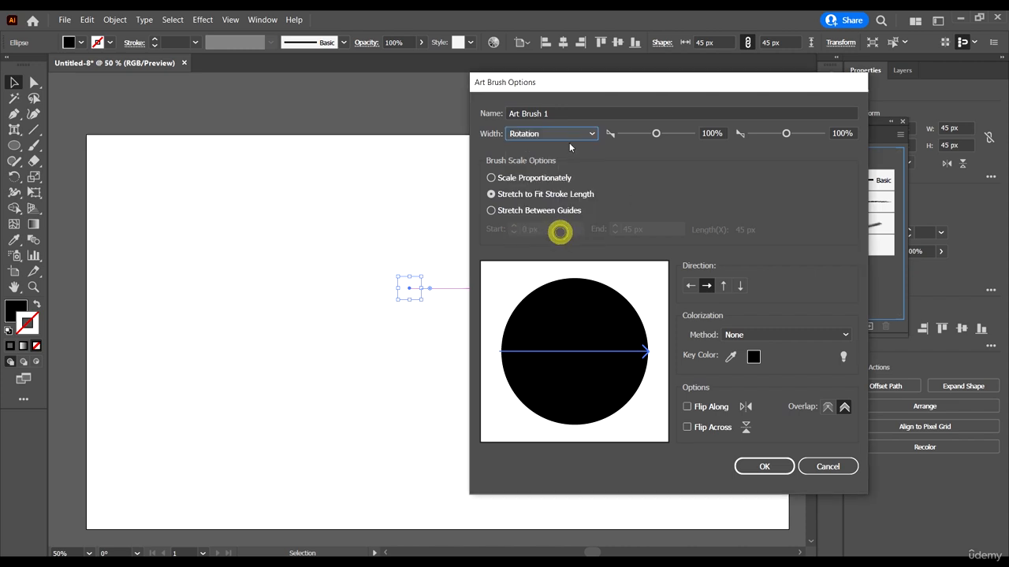
Step: Return the art brush's width setting to Fixed
left_click(569, 135)
left_click(568, 134)
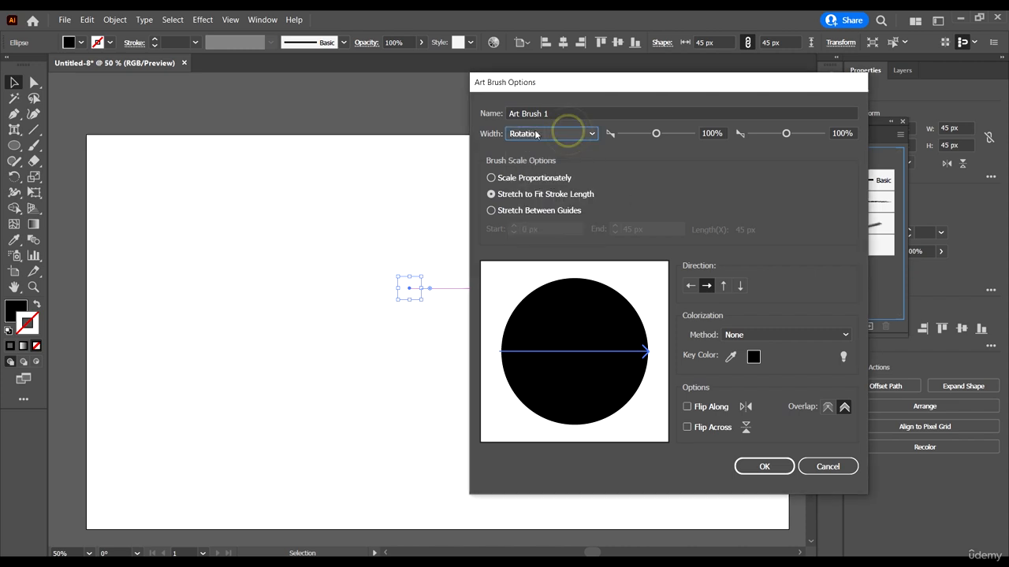
left_click(554, 140)
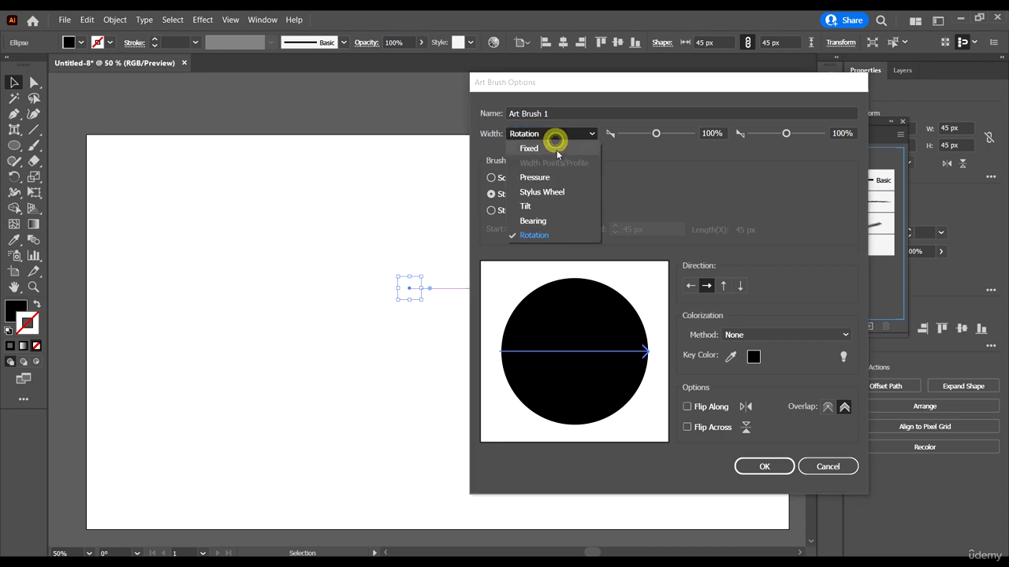
left_click(550, 143)
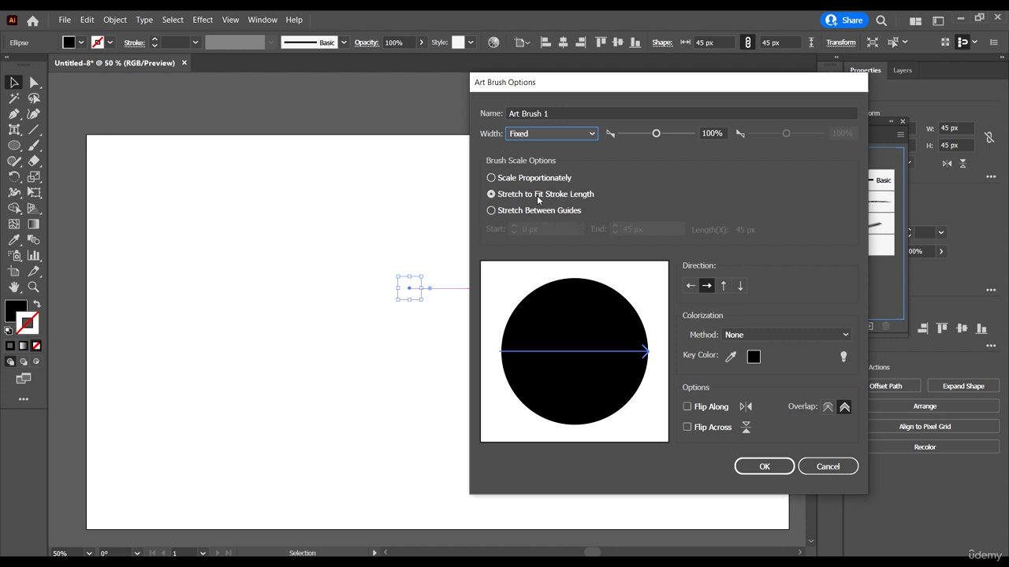
Step: Try the art brush's bottom-to-top and right-to-left stroke directions and return it to left-to-right
left_click(770, 328)
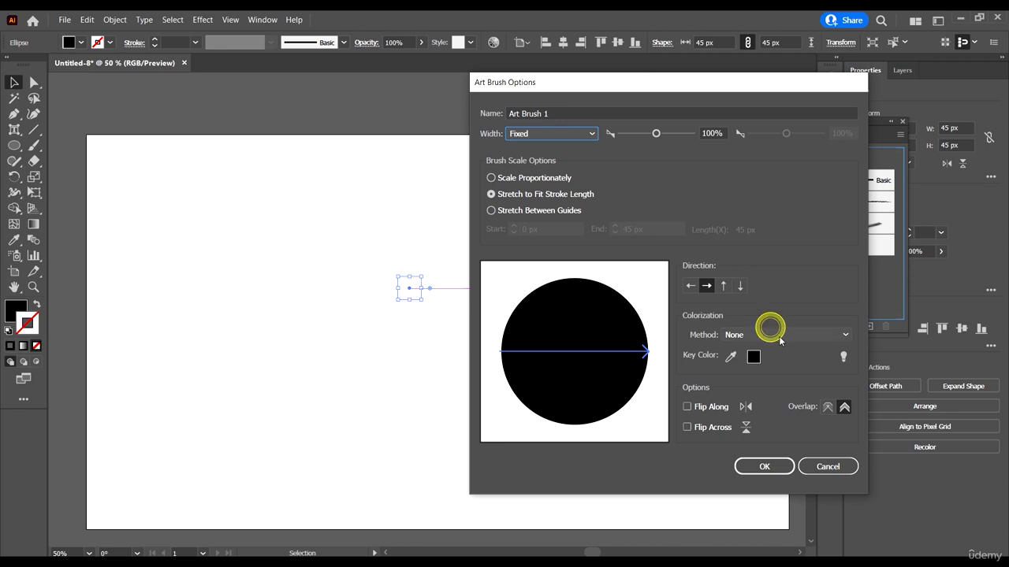
left_click(782, 290)
left_click(724, 286)
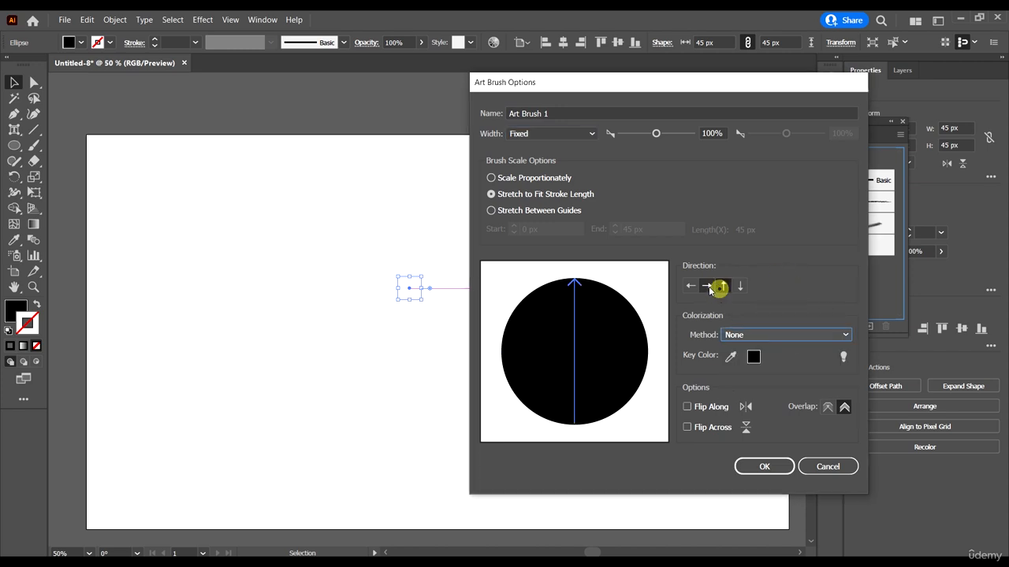
left_click(706, 286)
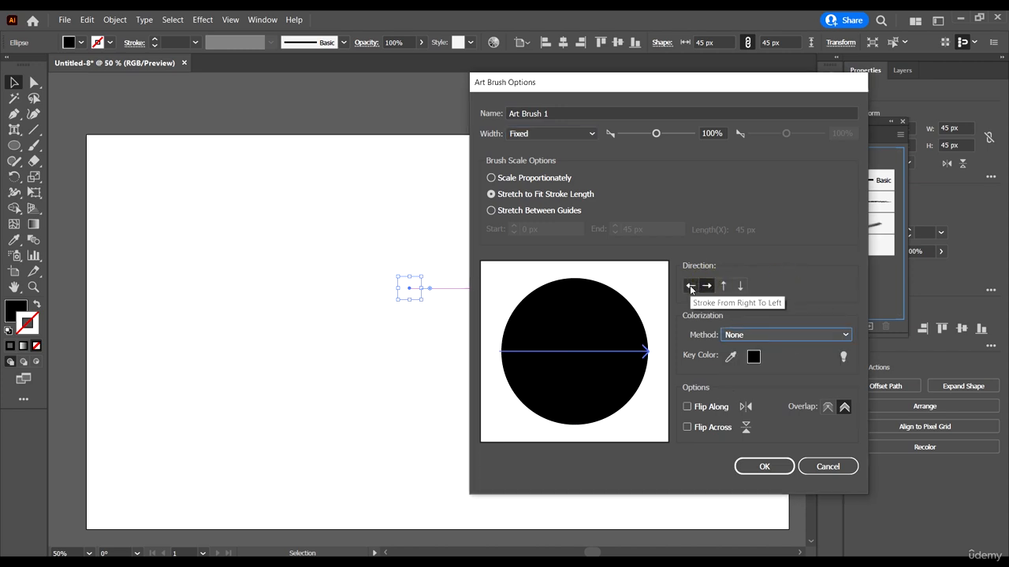
left_click(690, 286)
left_click(721, 286)
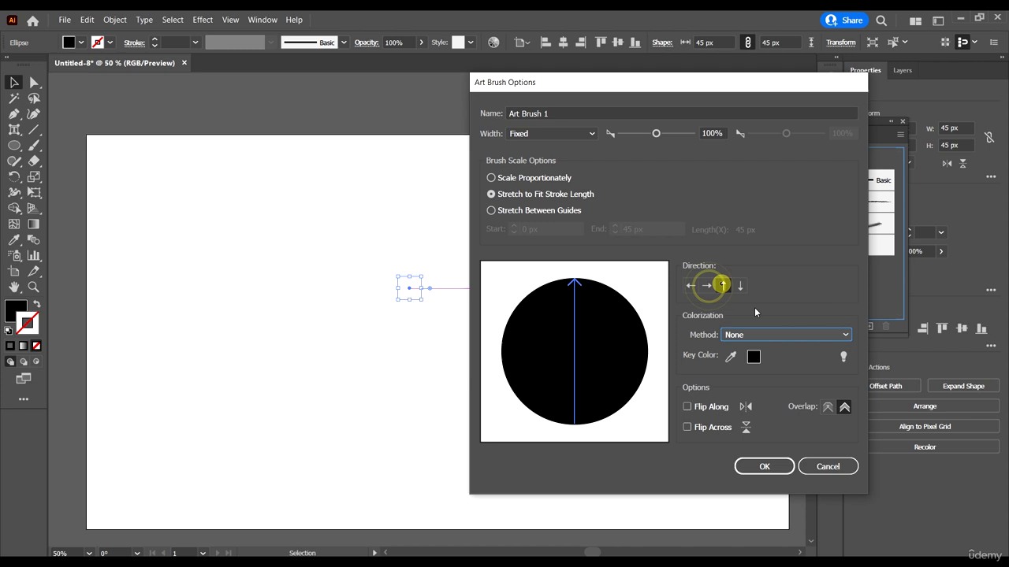
left_click(707, 286)
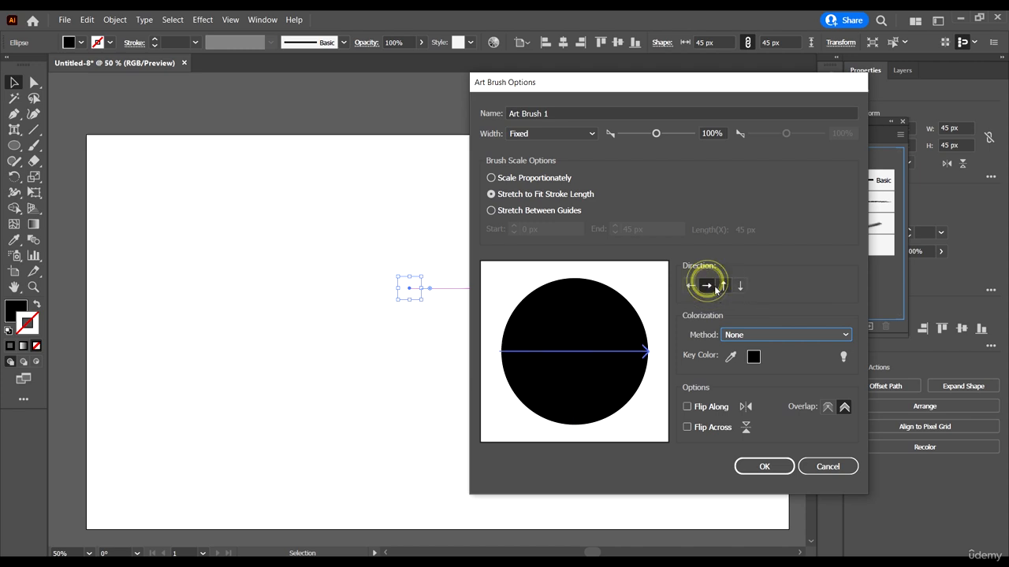
Step: Save Art Brush 1 with its current options and apply it to the selected black circle
left_click(761, 466)
left_click(846, 224)
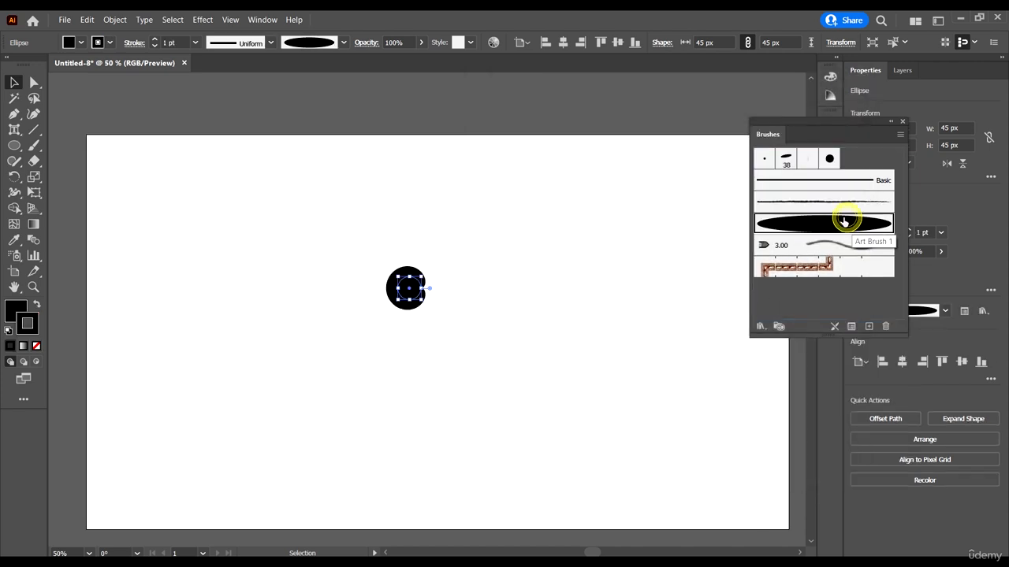
Step: Paint seven straight, curved and wavy strokes across the artboard with the Paintbrush using Art Brush 1
left_click(34, 145)
left_click_drag(441, 201, 542, 213)
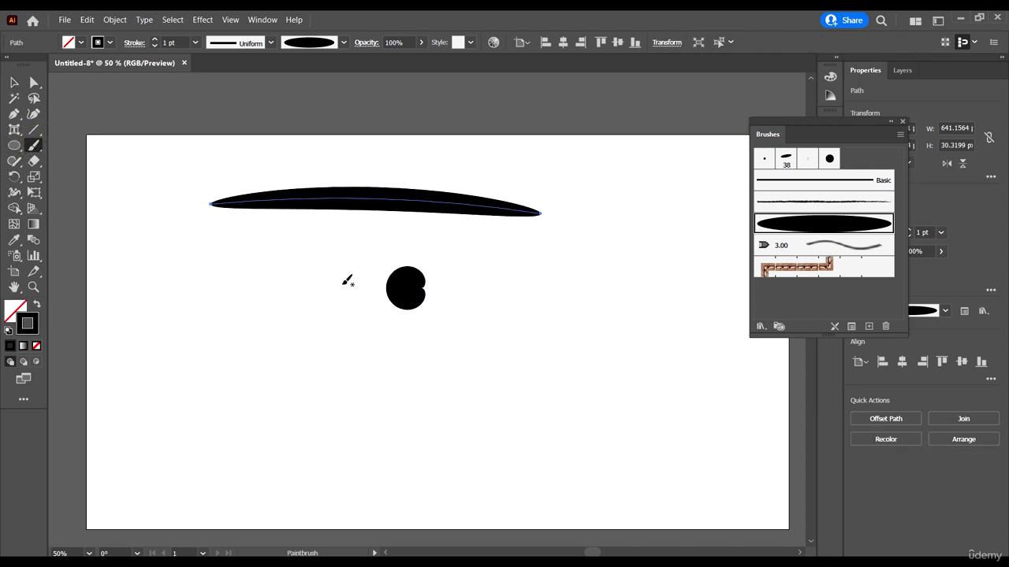
left_click_drag(524, 371, 650, 297)
mouse_move(305, 456)
left_mouse_down()
mouse_move(700, 414)
mouse_move(674, 419)
left_mouse_up()
mouse_move(219, 267)
left_mouse_down()
mouse_move(484, 234)
mouse_move(635, 228)
left_mouse_up()
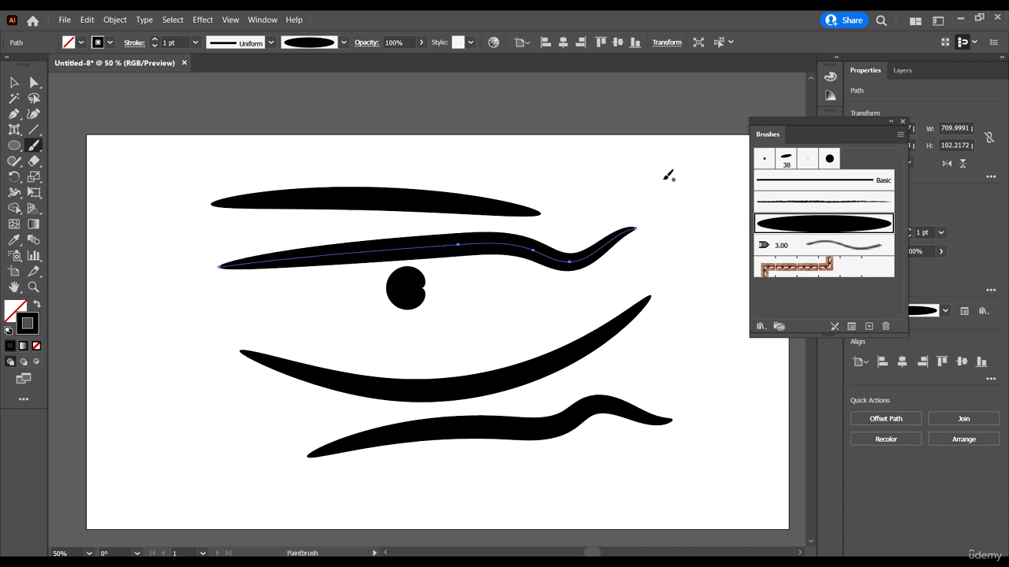
left_click_drag(335, 316, 527, 343)
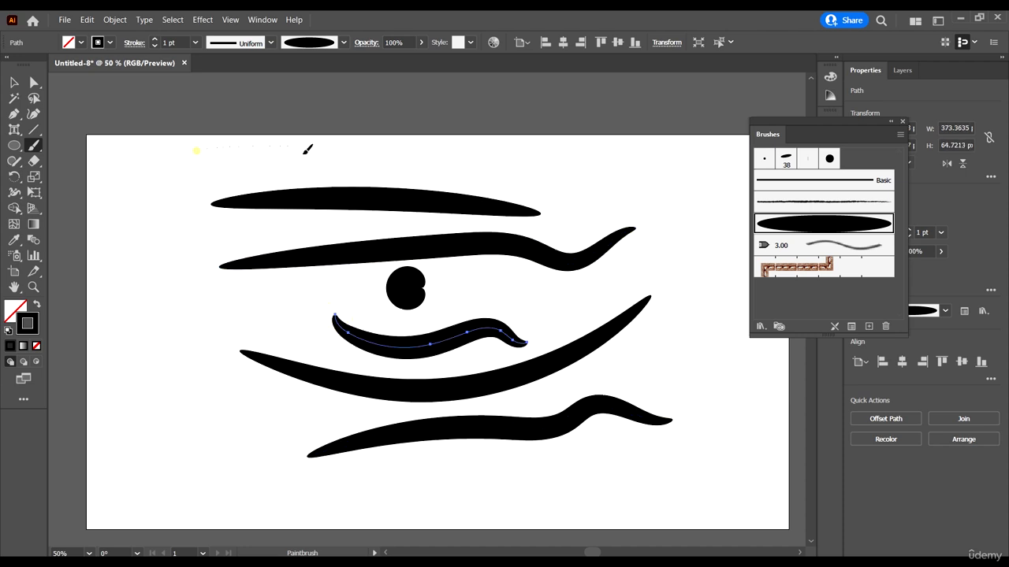
left_click_drag(305, 152, 544, 157)
scroll(553, 149, "down", 2)
scroll(531, 198, "up", 1)
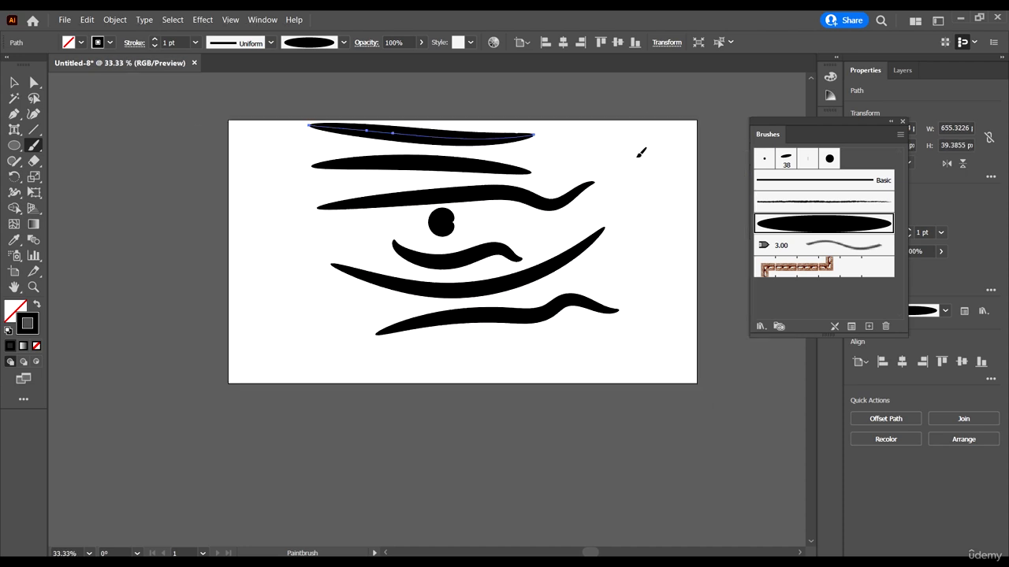
left_click_drag(606, 155, 648, 356)
Step: Delete all the painted strokes and the black circle from the artboard
left_click(15, 82)
scroll(430, 222, "up", 1)
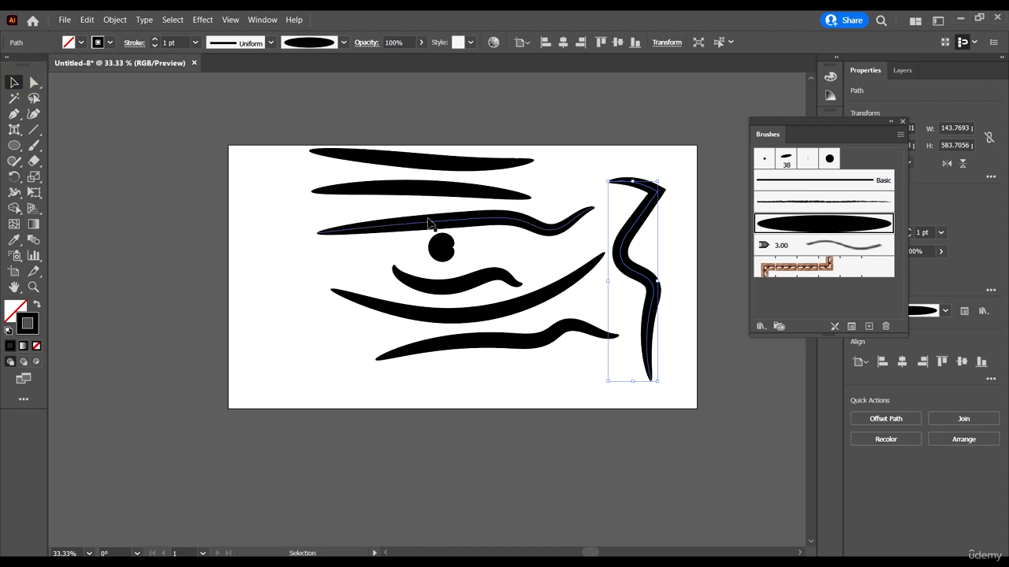
left_click_drag(701, 252, 526, 77)
scroll(513, 137, "up", 3)
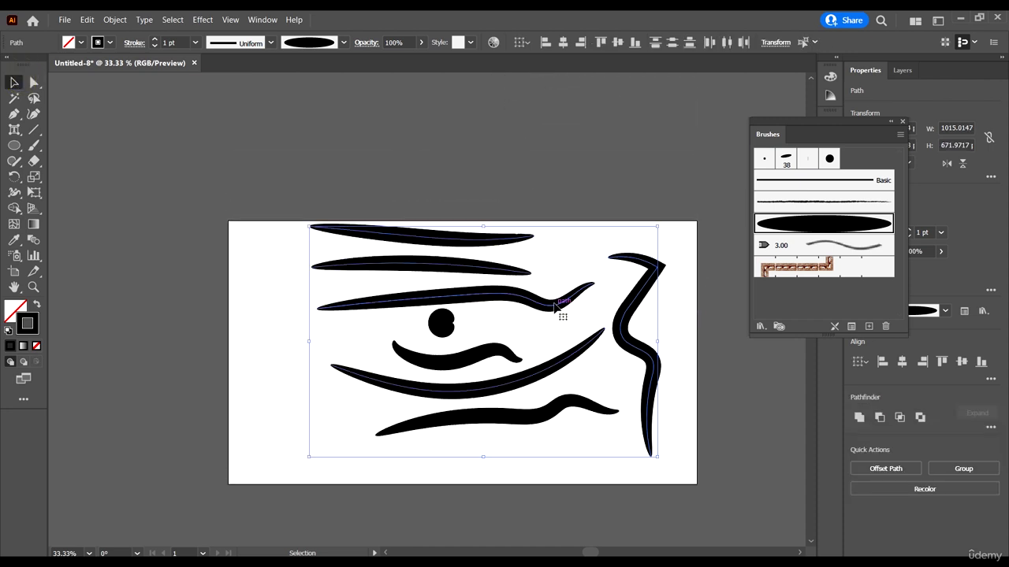
key("Delete")
mouse_move(540, 459)
left_mouse_down()
mouse_move(501, 320)
mouse_move(372, 234)
left_mouse_up()
key("Delete")
scroll(504, 340, "down", 1)
scroll(454, 306, "up", 1)
key("Delete")
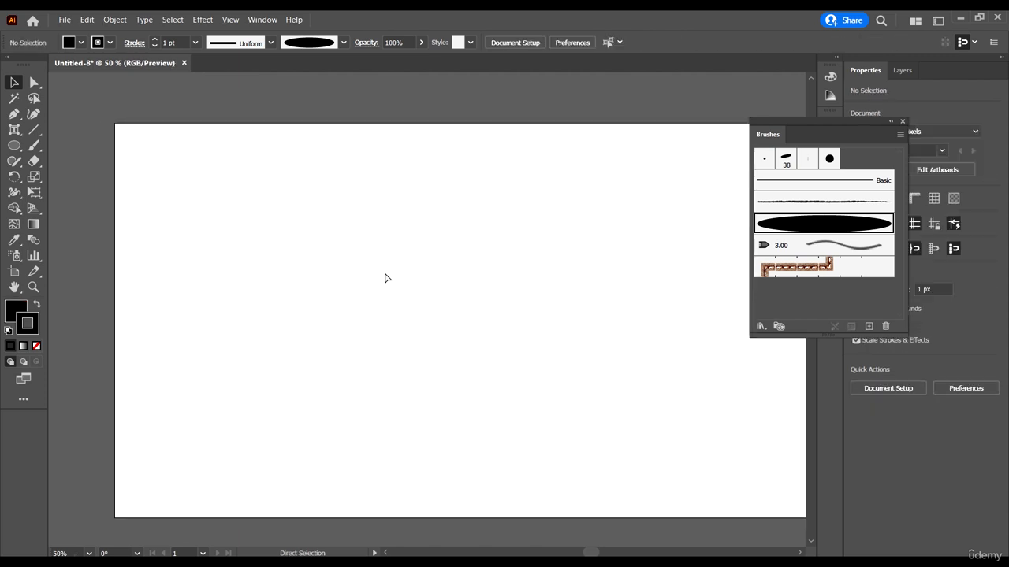
Step: Move the Brushes panel closer to the artboard and enlarge it slightly
scroll(385, 278, "right", 2)
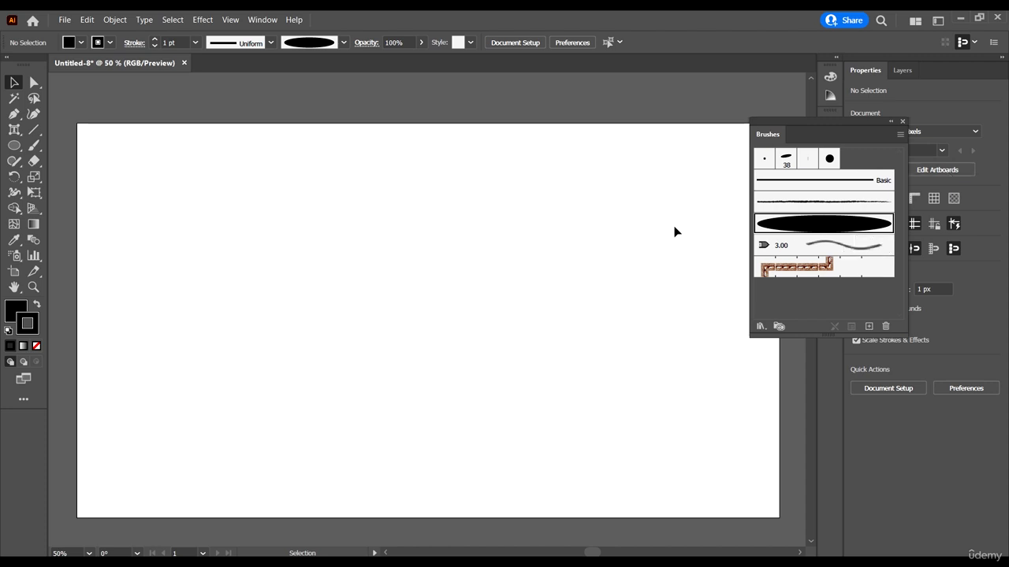
scroll(309, 207, "down", 1)
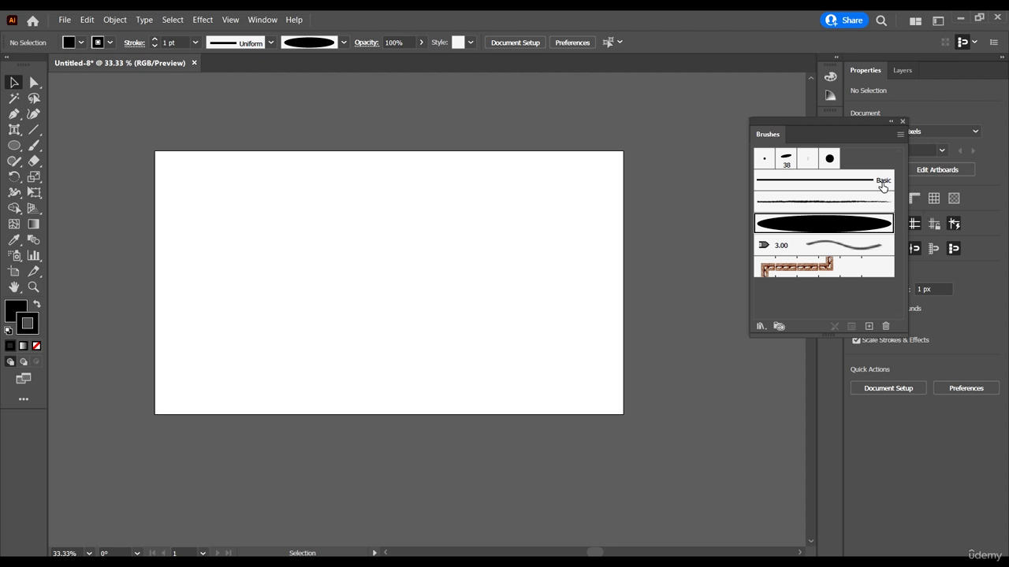
left_click_drag(837, 130, 773, 124)
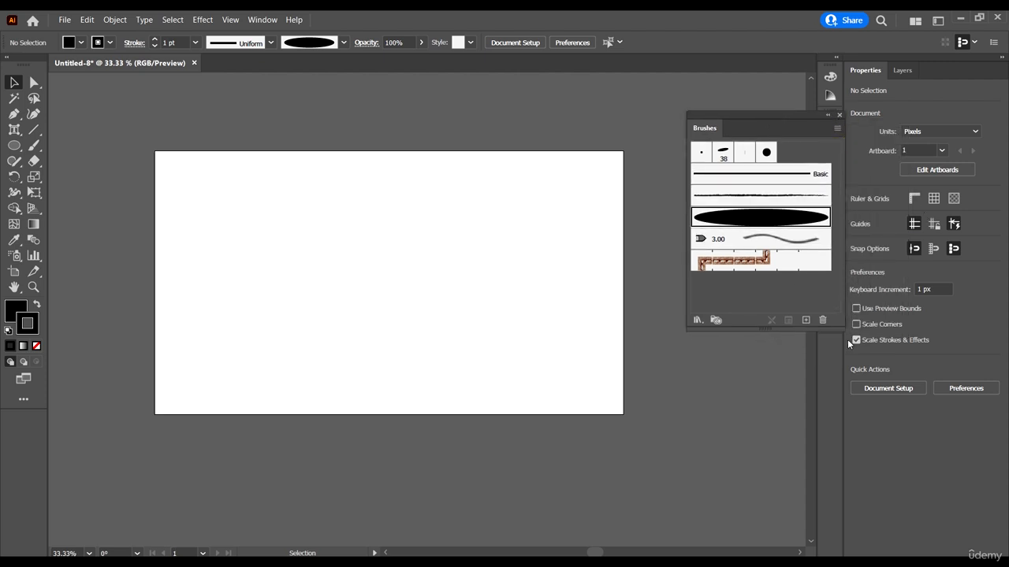
left_click_drag(843, 327, 857, 350)
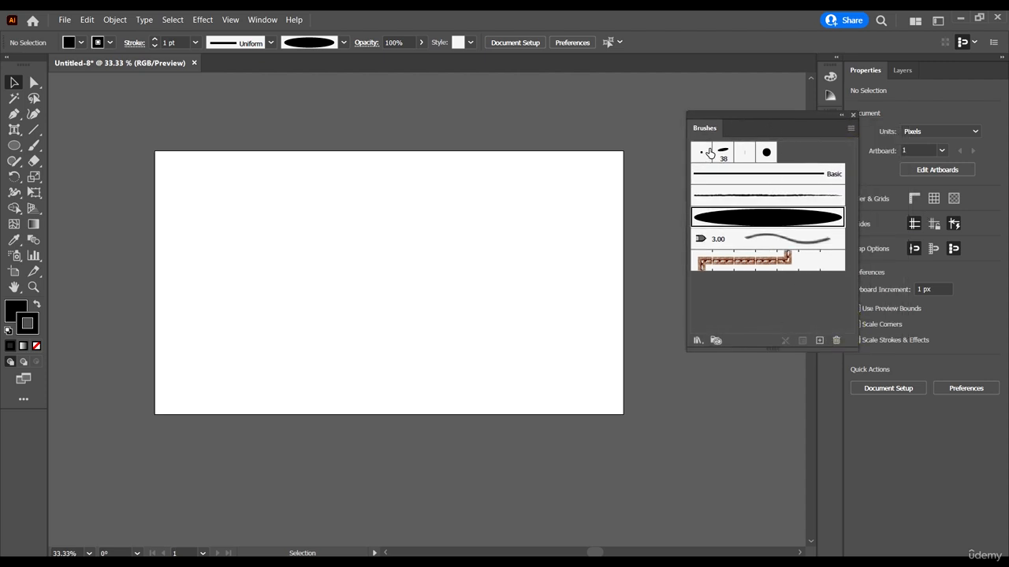
left_click_drag(781, 117, 777, 125)
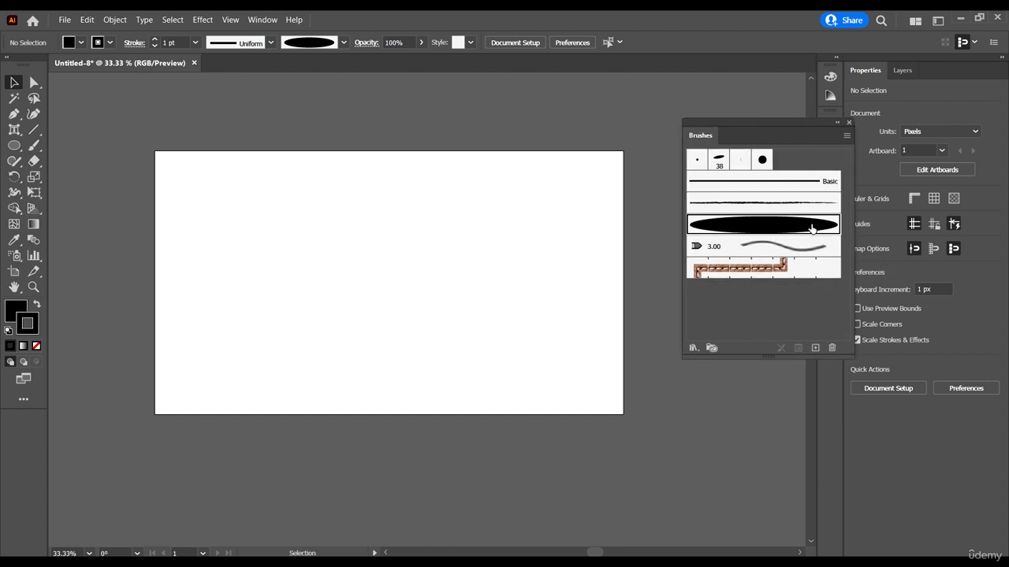
Step: Delete Art Brush 1 from the Brushes panel and view the new brush types without creating one
left_click(811, 227)
left_click(831, 347)
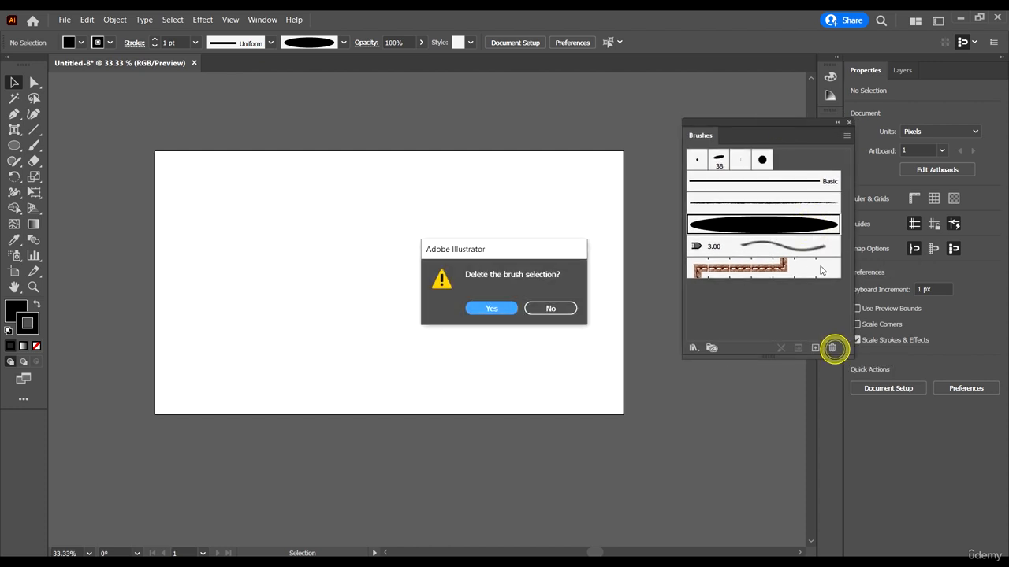
left_click(492, 309)
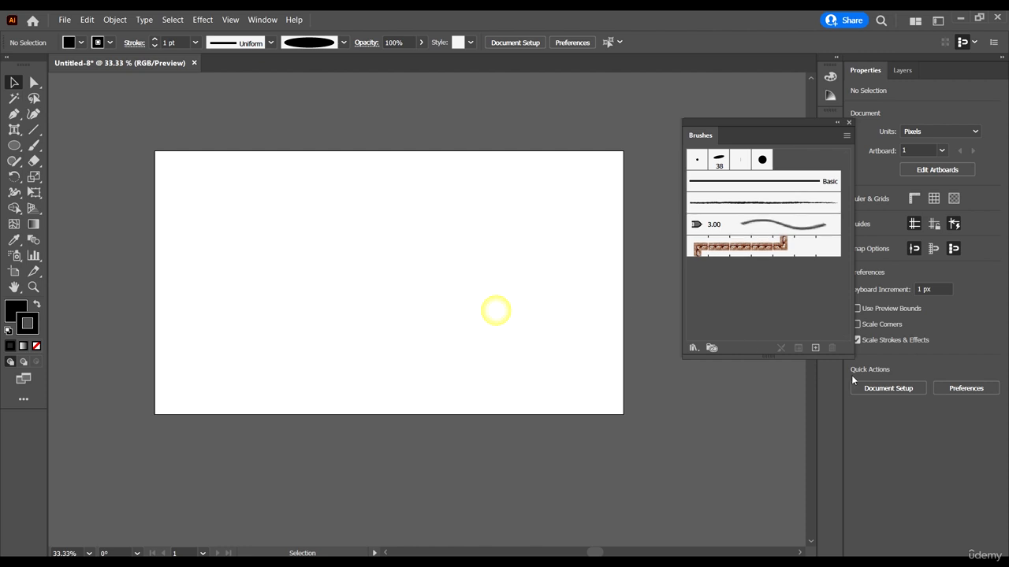
left_click(814, 347)
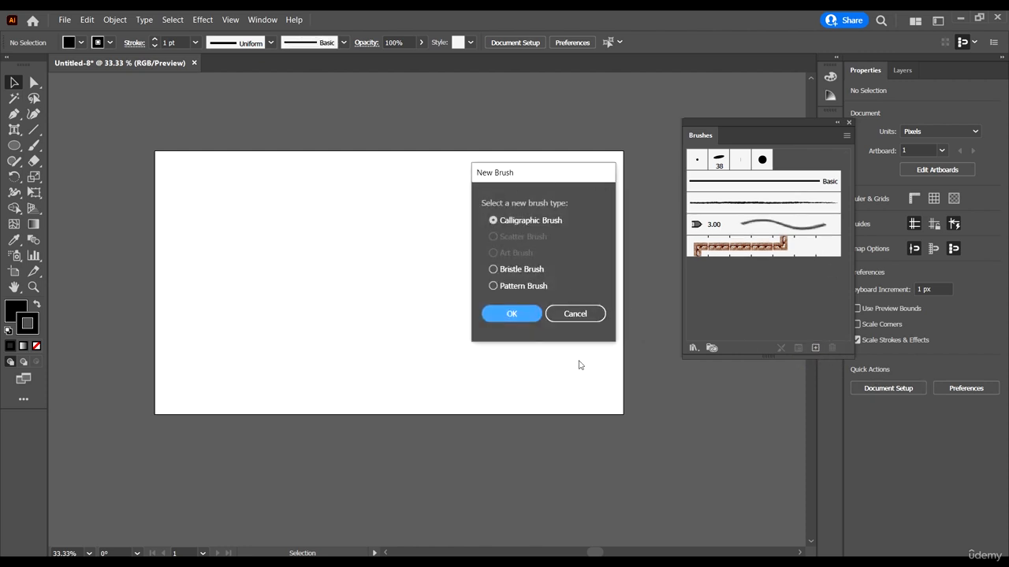
left_click(576, 313)
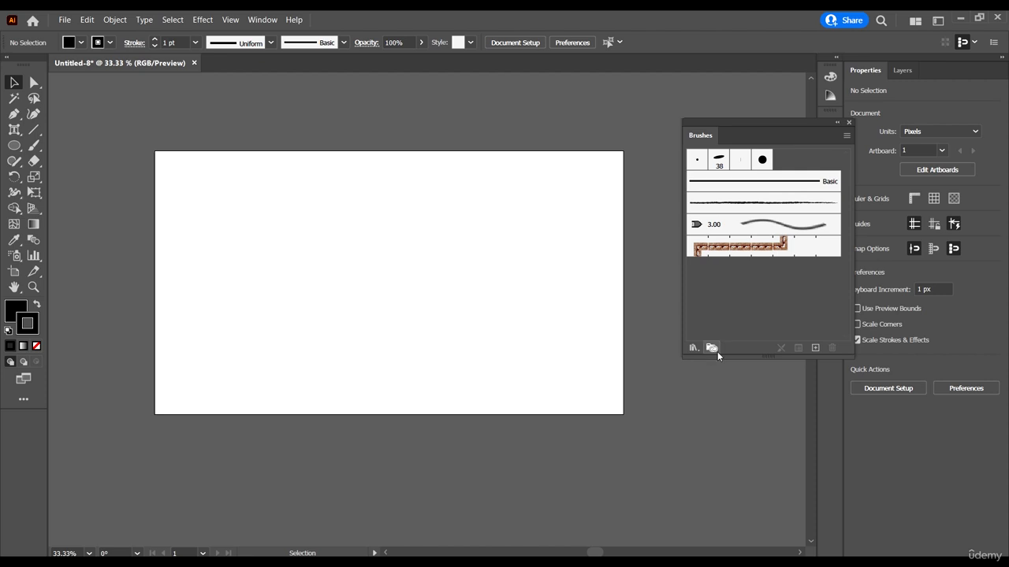
Step: Load the Artistic_Calligraphic brush library, enlarge its panel to show every brush, and place it beside the tools
left_click(694, 349)
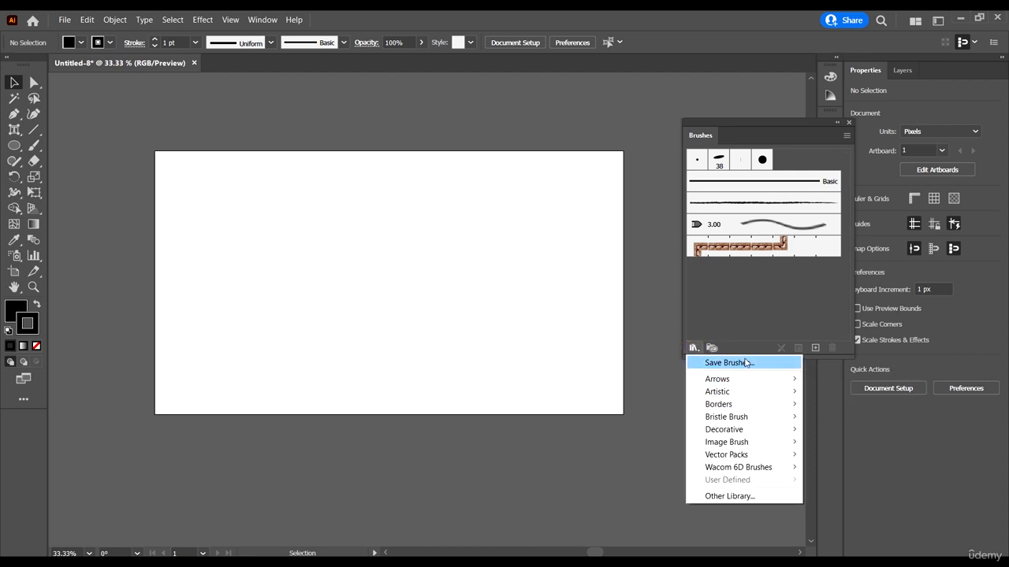
mouse_move(734, 385)
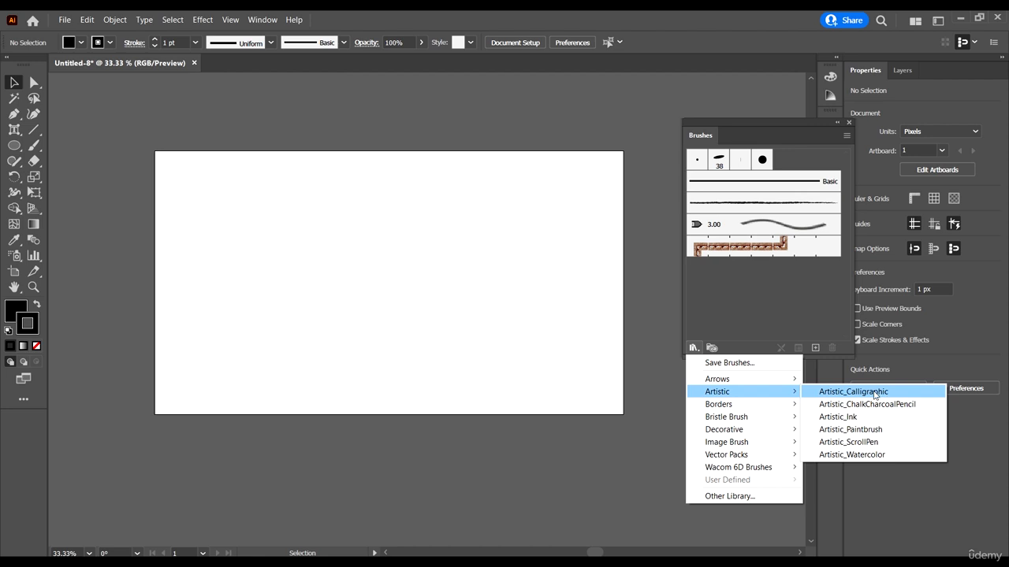
left_click(874, 394)
mouse_move(581, 241)
left_mouse_down()
mouse_move(603, 208)
mouse_move(582, 142)
left_mouse_up()
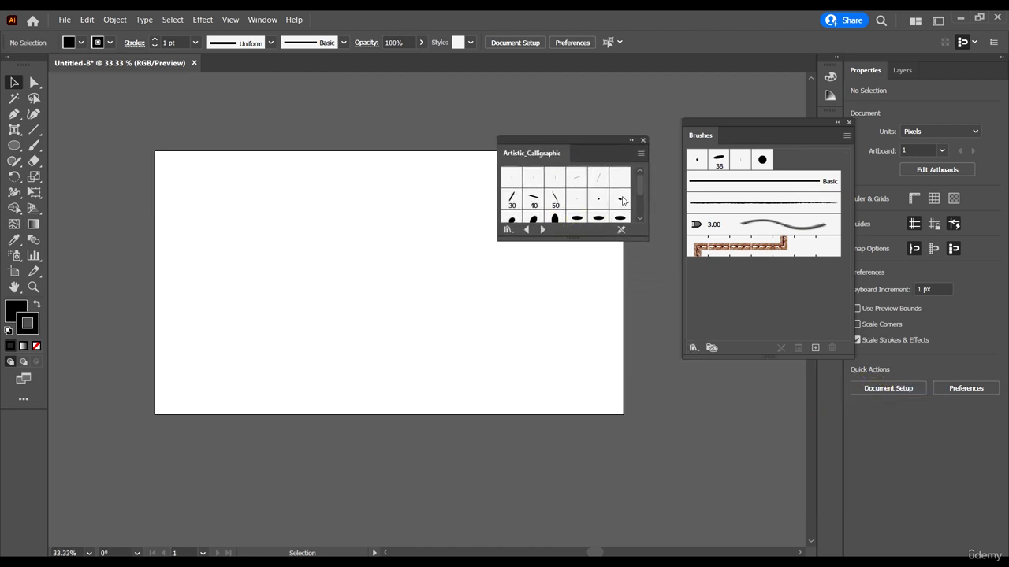
left_click_drag(647, 239, 661, 297)
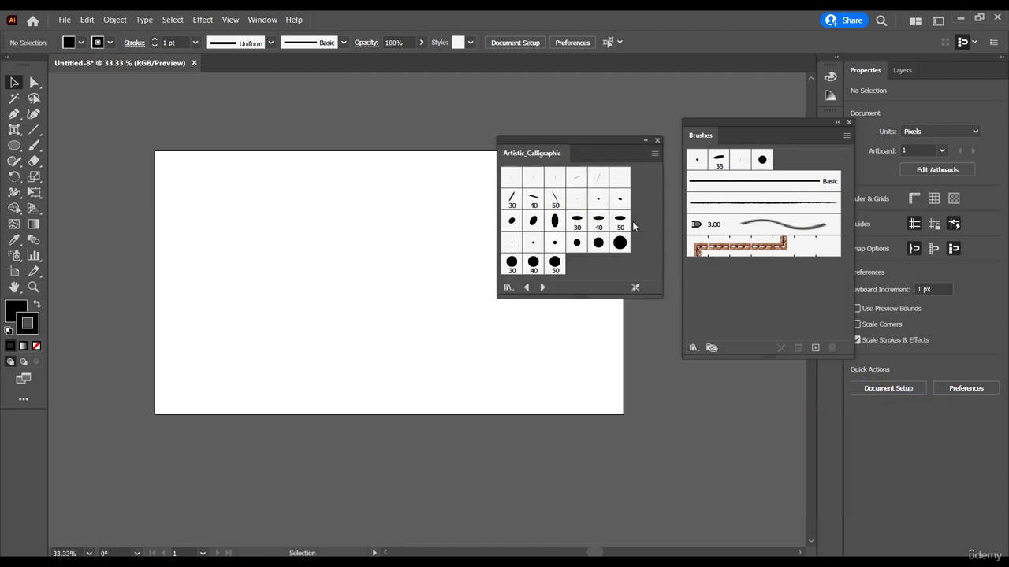
mouse_move(601, 156)
left_mouse_down()
mouse_move(131, 137)
mouse_move(221, 131)
mouse_move(267, 116)
mouse_move(187, 115)
left_mouse_up()
scroll(307, 285, "left", 5)
scroll(453, 188, "up", 1)
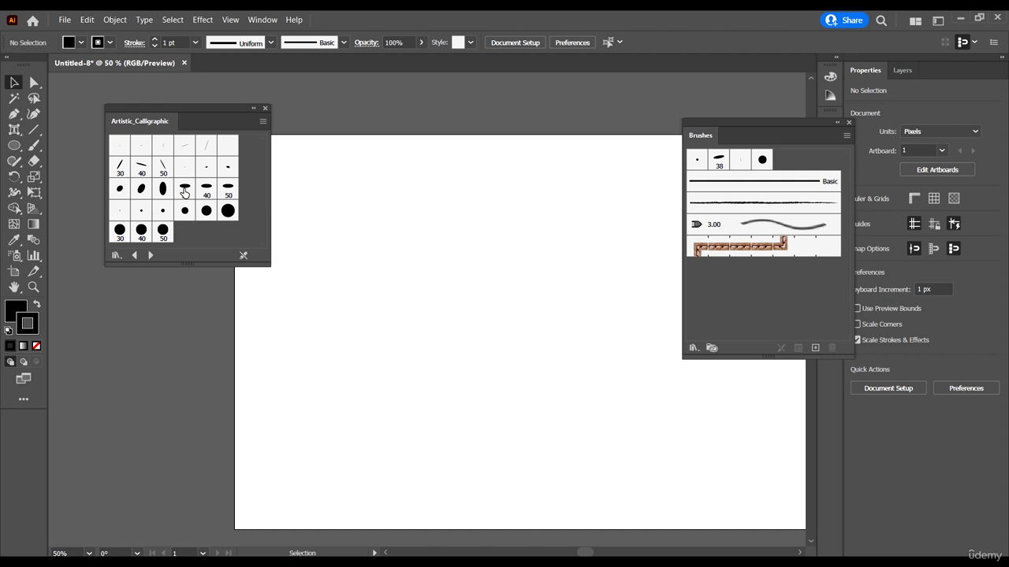
Step: Paint the word "Go" on the artboard with the Paintbrush using the 30 pt. Oval calligraphic brush
left_click(184, 189)
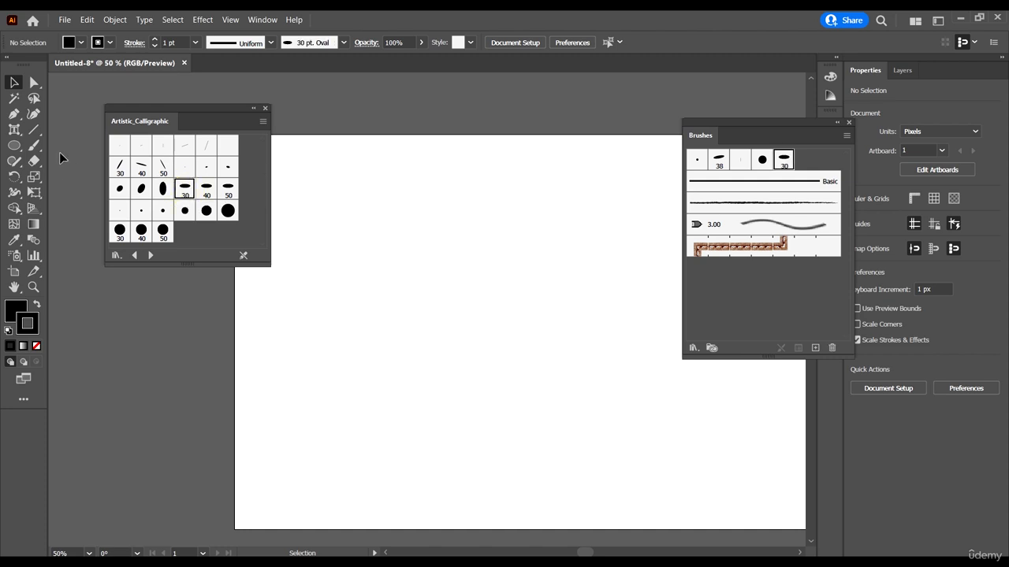
left_click(34, 144)
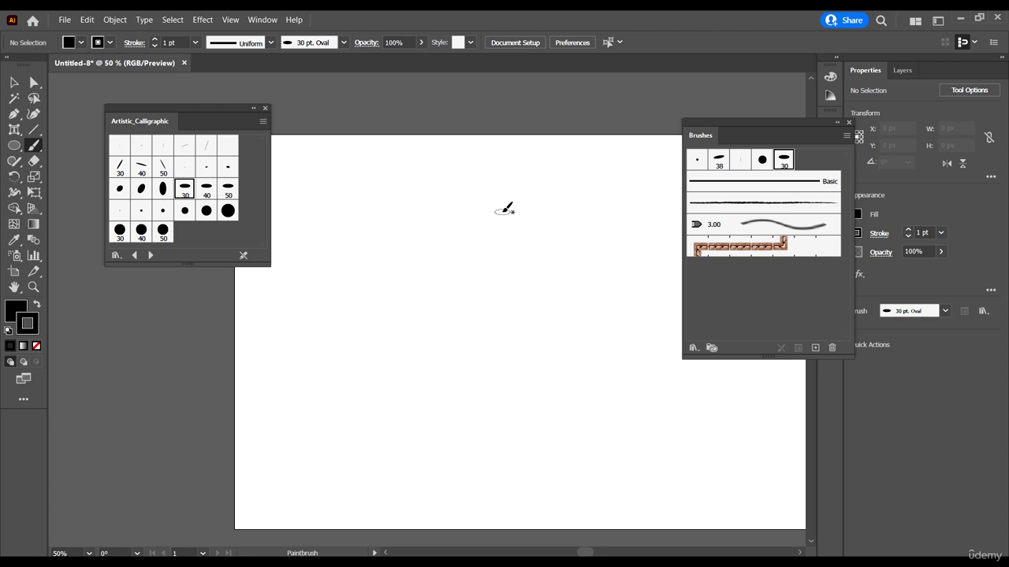
mouse_move(505, 210)
left_mouse_down()
mouse_move(484, 187)
mouse_move(411, 167)
mouse_move(358, 327)
mouse_move(517, 285)
mouse_move(492, 268)
mouse_move(499, 364)
mouse_move(419, 416)
left_mouse_up()
scroll(347, 312, "down", 4)
scroll(408, 338, "up", 3)
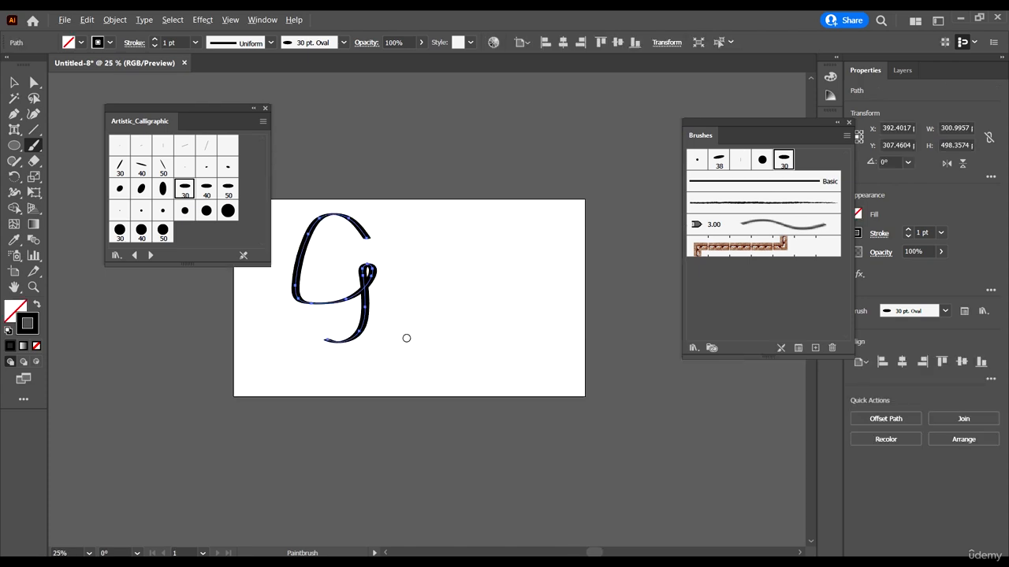
mouse_move(409, 226)
left_mouse_down()
mouse_move(389, 291)
mouse_move(414, 232)
left_mouse_up()
scroll(359, 318, "down", 2)
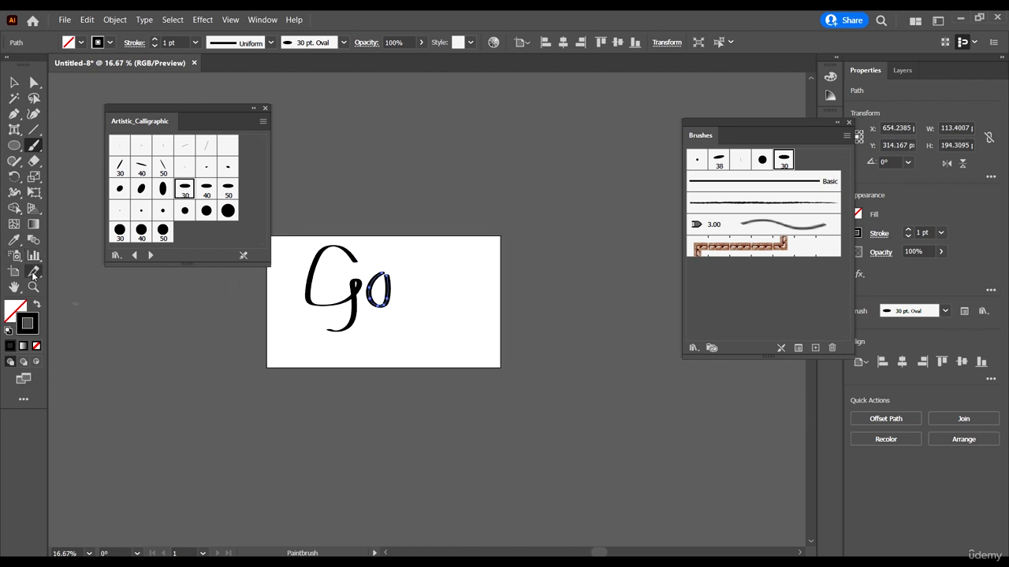
Step: Enlarge Artboard 1 evenly about its centre to about 7776 by 4372 px with the Artboard tool
left_click(13, 271)
scroll(546, 330, "down", 3)
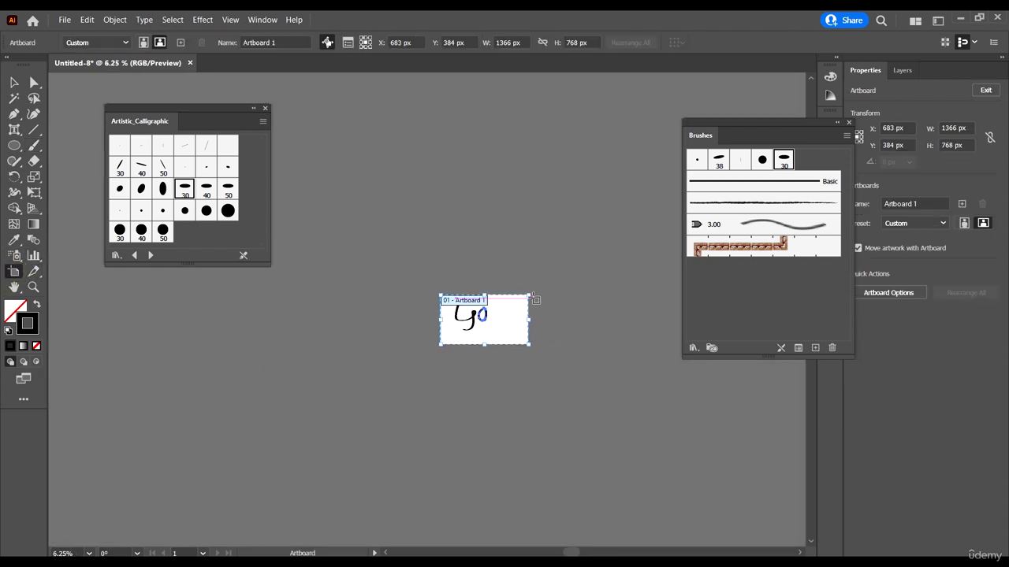
left_click_drag(529, 295, 689, 180)
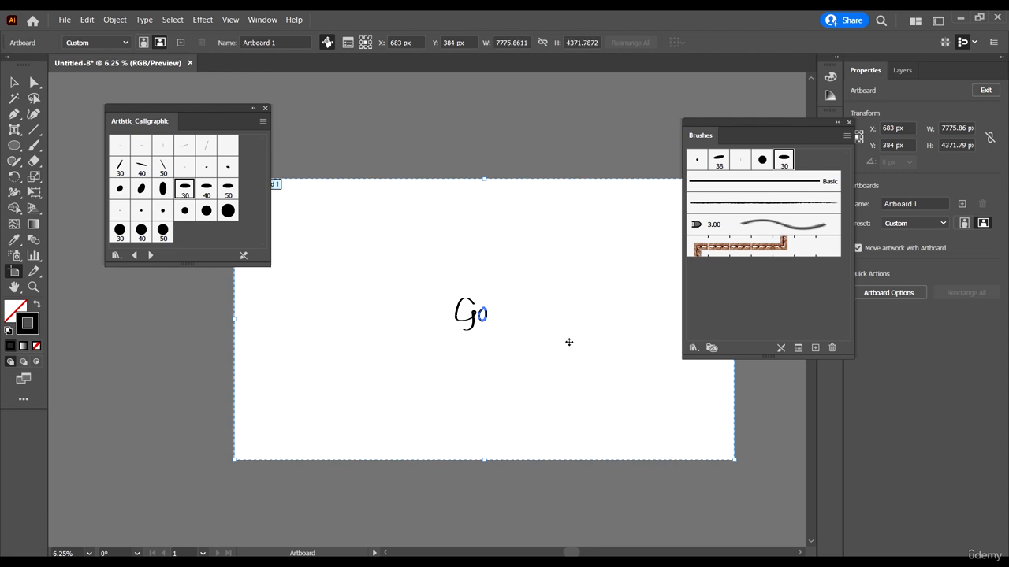
scroll(474, 340, "up", 3)
scroll(518, 277, "up", 1)
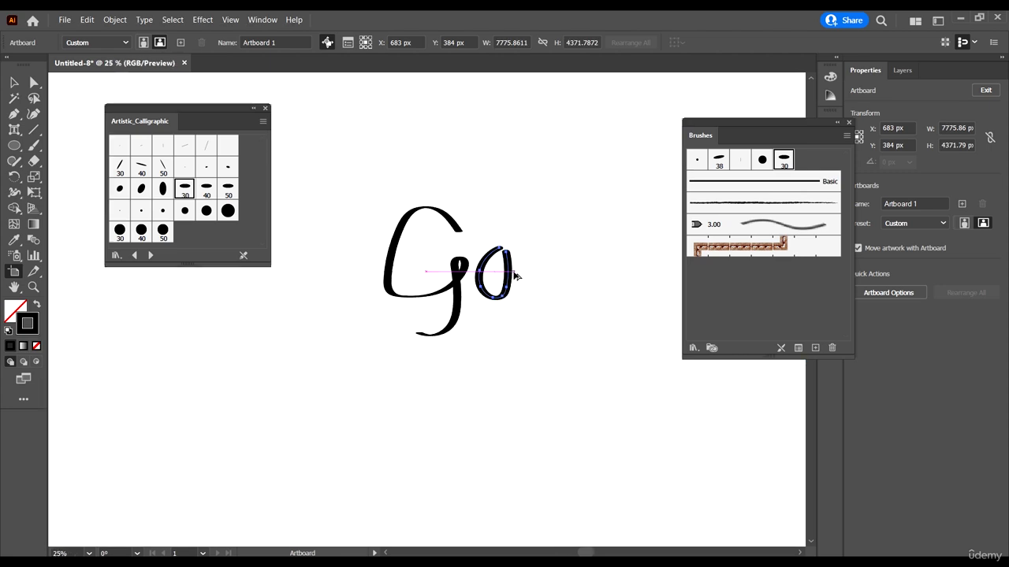
scroll(511, 276, "down", 3)
scroll(513, 278, "down", 2)
scroll(455, 330, "up", 5)
scroll(465, 326, "down", 4)
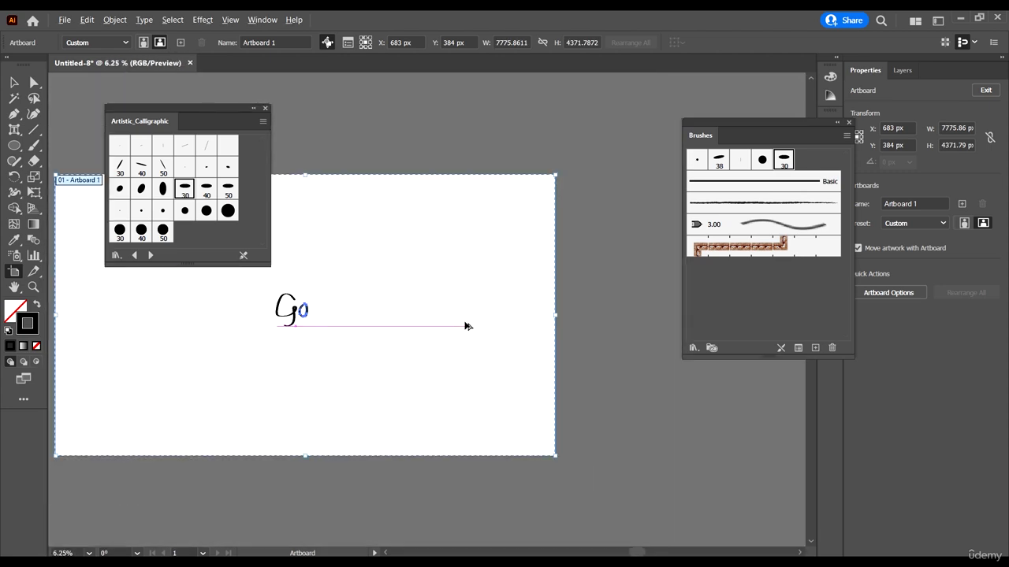
scroll(276, 323, "left", 1)
scroll(331, 315, "up", 3)
Step: Delete the painted "Go" lettering from the artboard
left_click(33, 82)
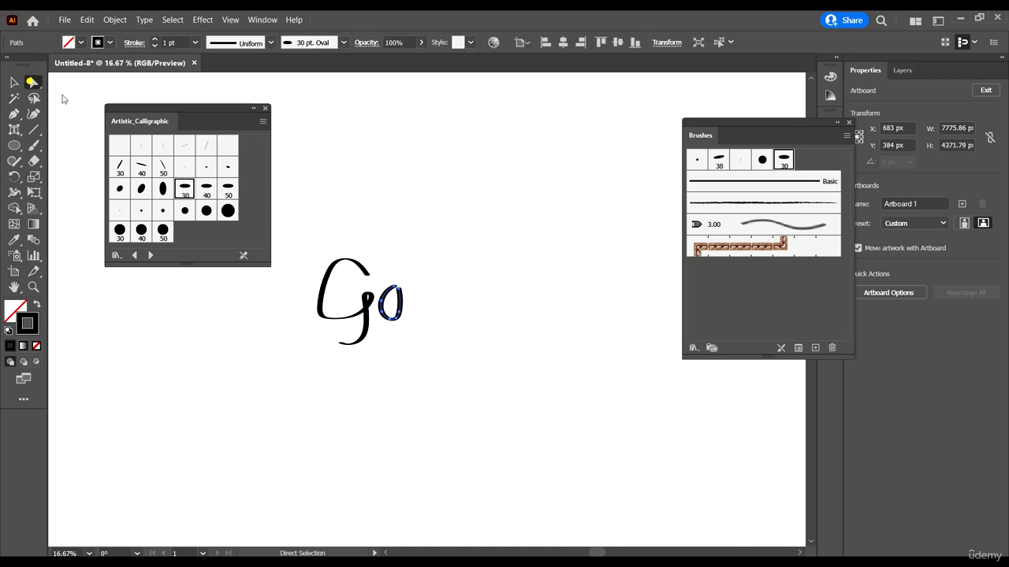
left_click_drag(403, 369, 331, 256)
key("Delete")
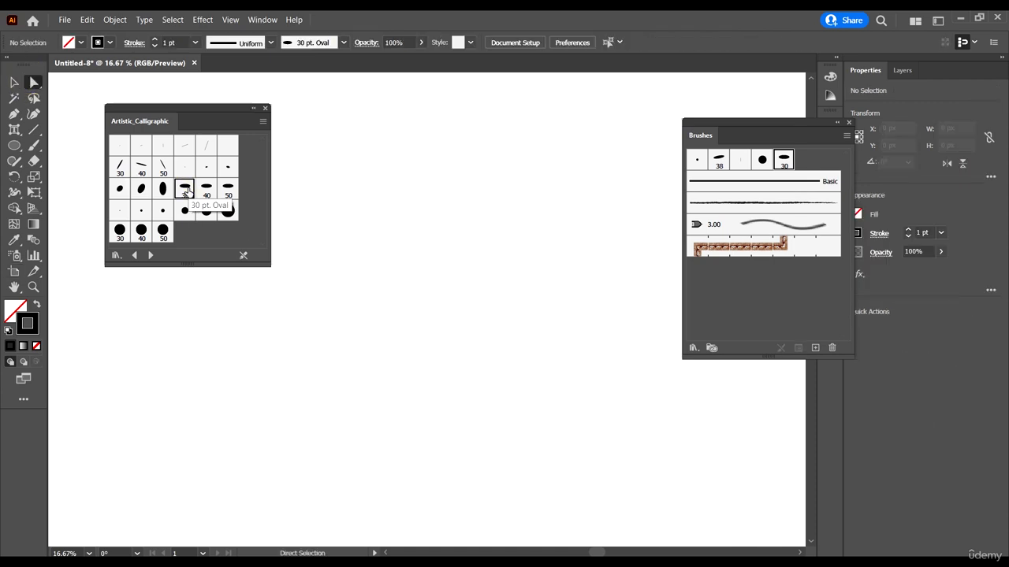
Step: Choose the 40 pt. Flat calligraphic brush and collapse the Artistic_Calligraphic panel to clear the artboard
left_click_drag(189, 108, 137, 98)
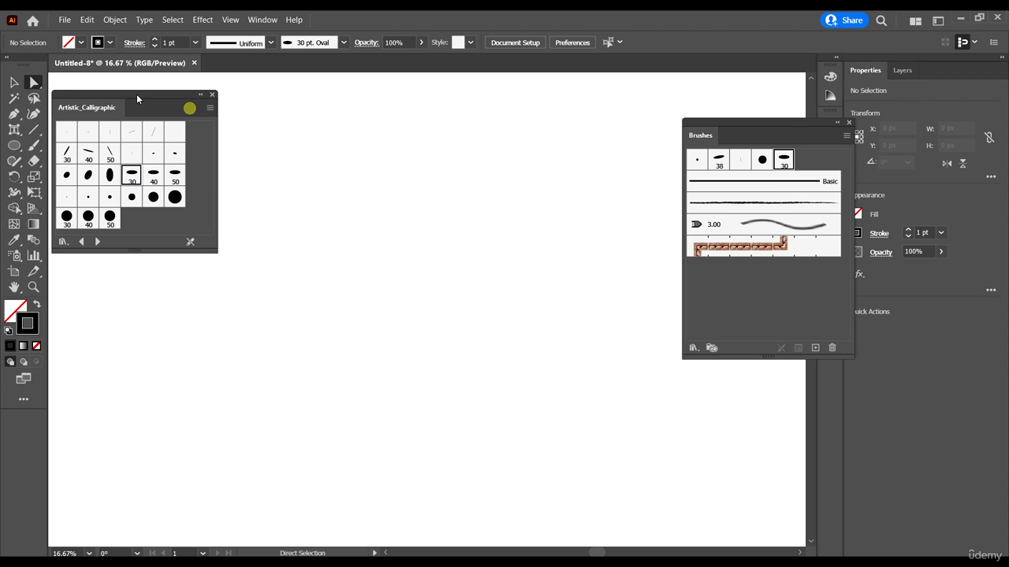
left_click(88, 155)
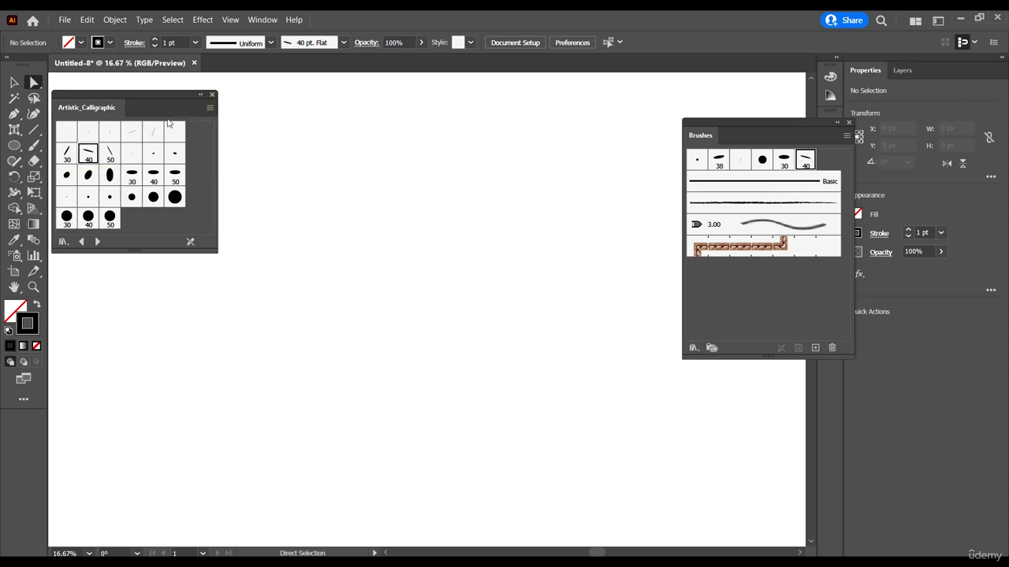
left_click(199, 95)
key("ctrl+minus")
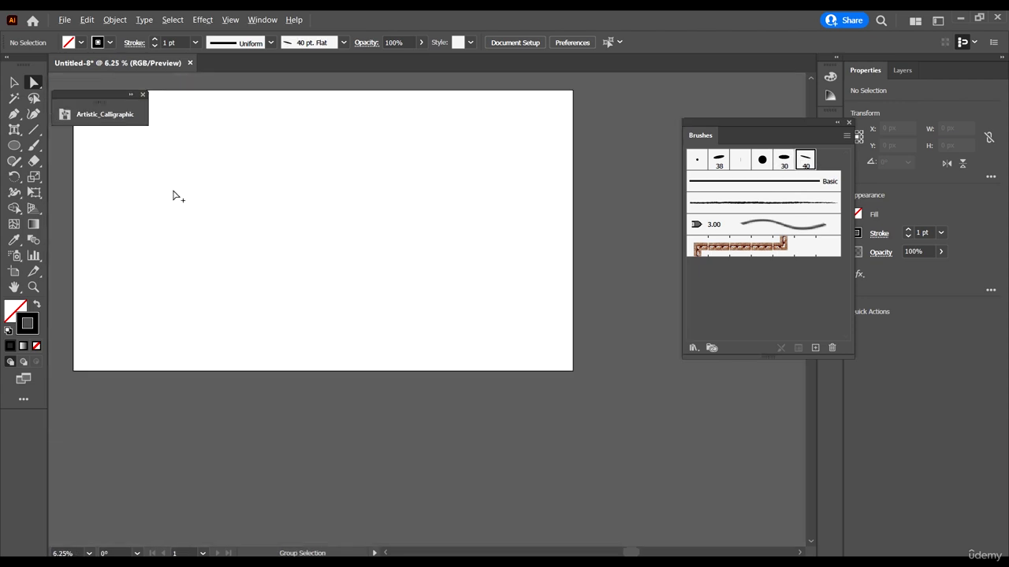
Step: Paint the word "Good" across the artboard with the Paintbrush using the 40 pt. Flat brush, finishing with a large sweeping "D"
left_click(33, 145)
mouse_move(342, 183)
left_mouse_down()
mouse_move(310, 174)
mouse_move(284, 279)
mouse_move(384, 225)
mouse_move(370, 293)
mouse_move(249, 358)
left_mouse_up()
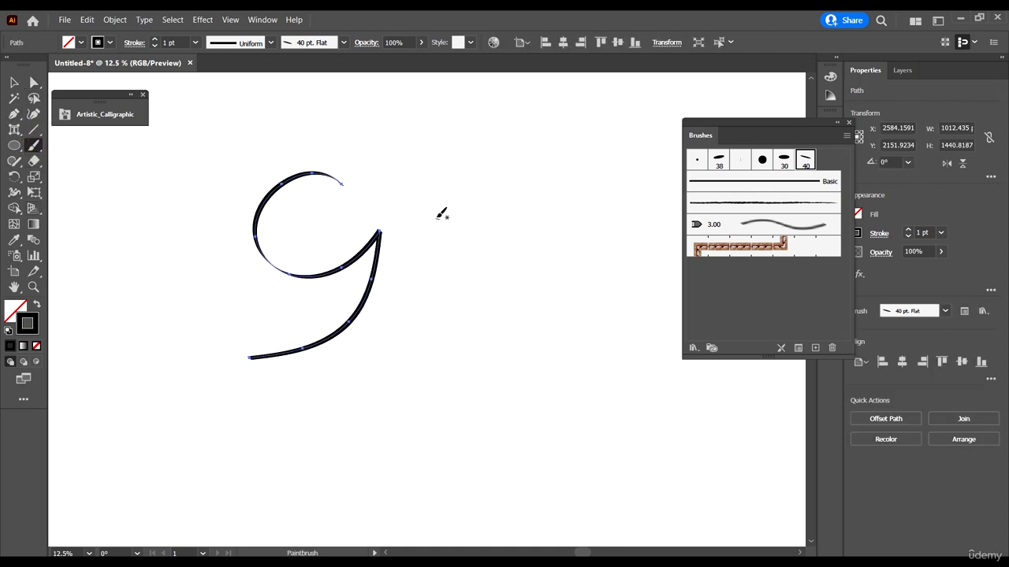
mouse_move(415, 219)
left_mouse_down()
mouse_move(410, 249)
mouse_move(431, 227)
mouse_move(451, 253)
left_mouse_up()
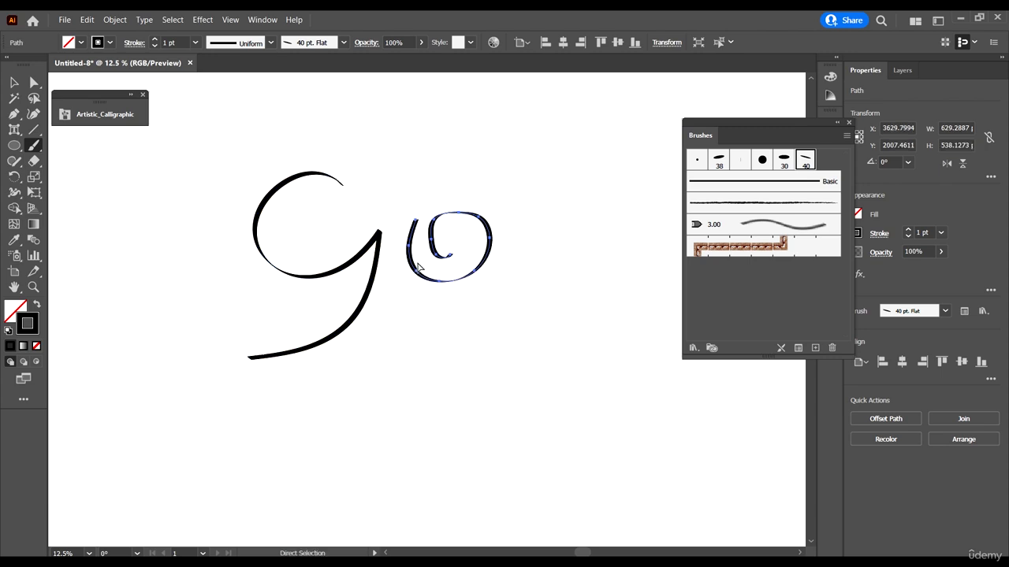
scroll(511, 224, "right", 2)
mouse_move(510, 206)
left_mouse_down()
mouse_move(468, 227)
mouse_move(549, 253)
mouse_move(514, 238)
left_mouse_up()
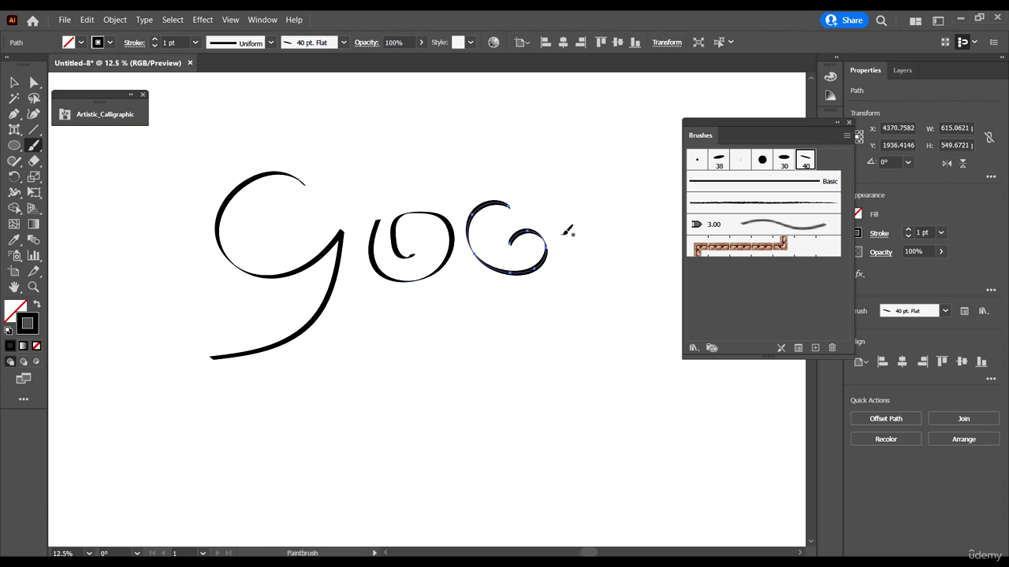
scroll(518, 251, "right", 2)
left_click_drag(552, 191, 505, 310)
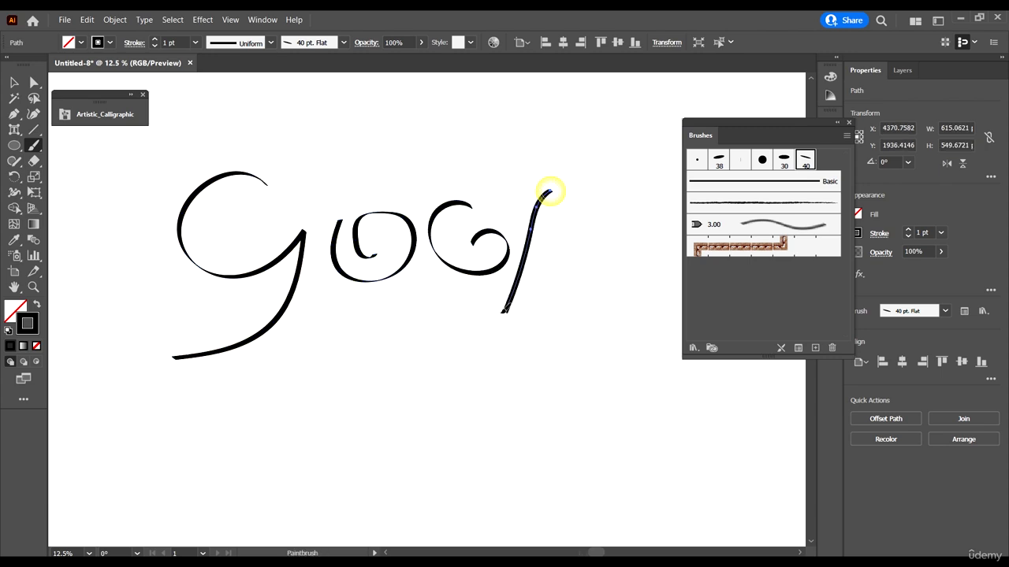
mouse_move(504, 207)
left_mouse_down()
mouse_move(676, 176)
mouse_move(365, 331)
left_mouse_up()
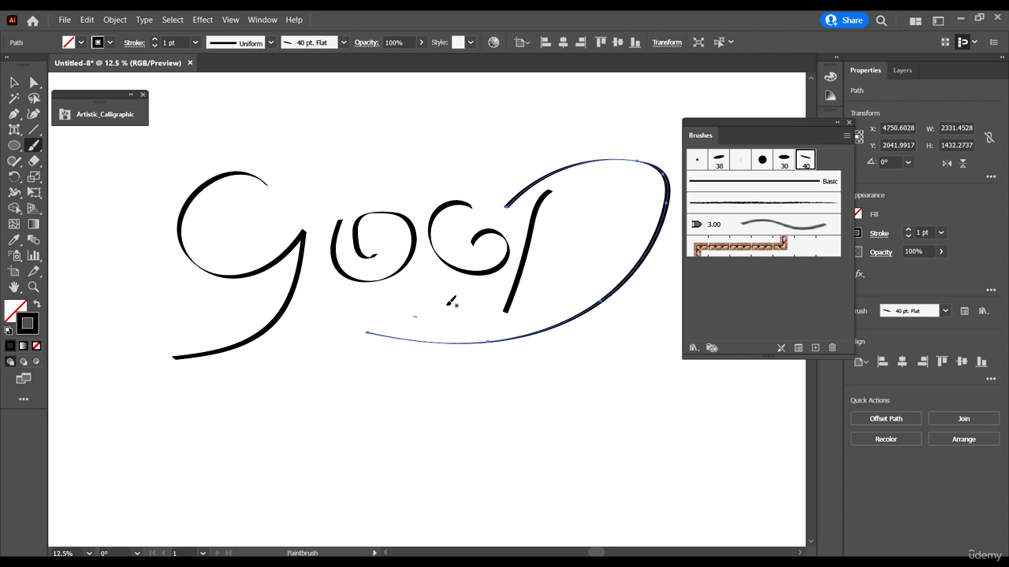
Step: Paint the word "Vibes" beneath "Good" with the same 40 pt. Flat brush
scroll(438, 272, "down", 2)
mouse_move(323, 281)
left_mouse_down()
mouse_move(288, 402)
mouse_move(201, 439)
mouse_move(312, 444)
mouse_move(465, 313)
left_mouse_up()
left_click_drag(452, 361, 401, 435)
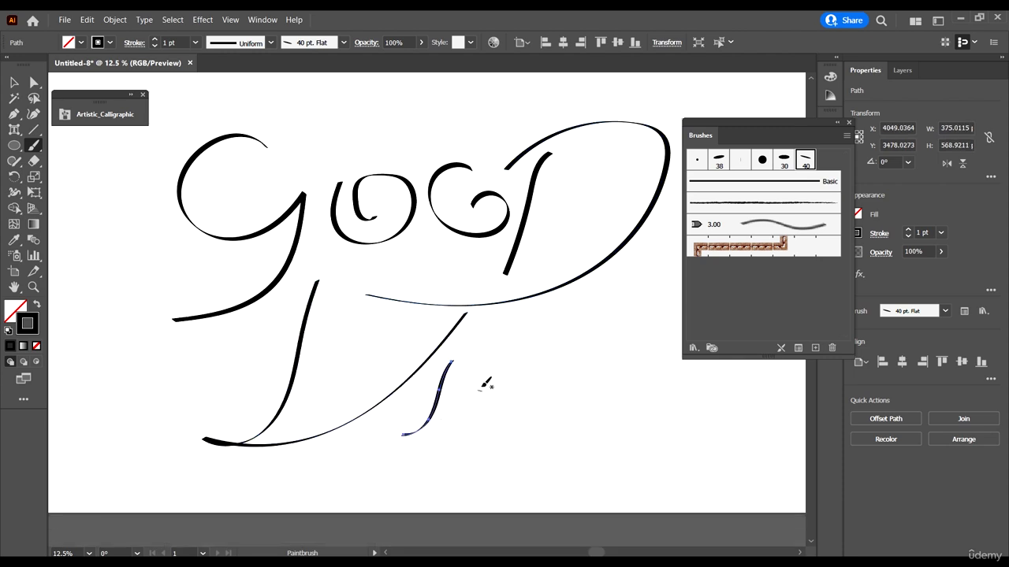
left_click_drag(483, 364, 452, 436)
mouse_move(455, 393)
left_mouse_down()
mouse_move(502, 350)
mouse_move(554, 383)
mouse_move(466, 406)
mouse_move(525, 448)
mouse_move(434, 462)
left_mouse_up()
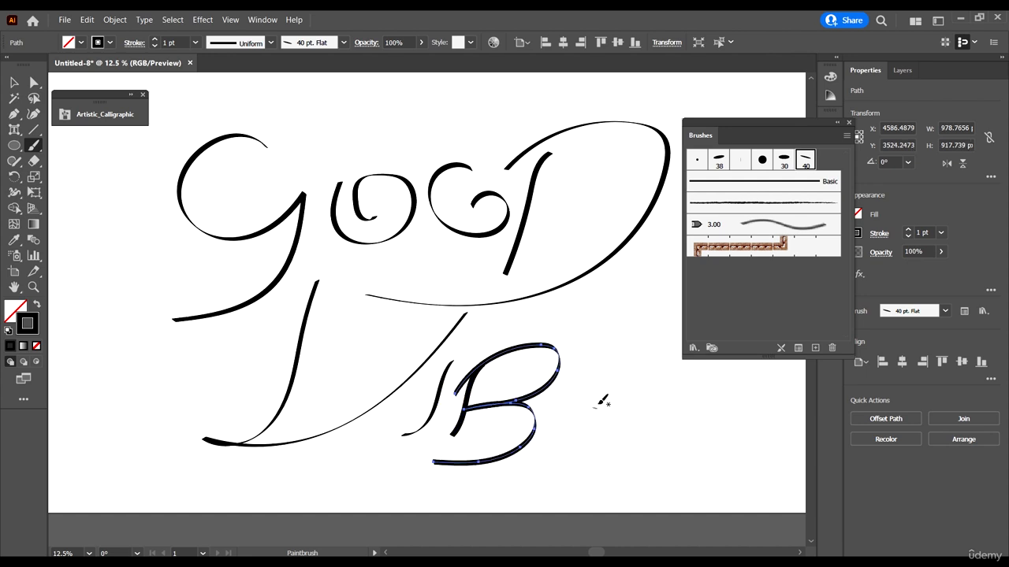
mouse_move(542, 423)
left_mouse_down()
mouse_move(583, 409)
mouse_move(587, 368)
mouse_move(565, 415)
mouse_move(663, 370)
mouse_move(657, 362)
mouse_move(674, 405)
mouse_move(566, 453)
left_mouse_up()
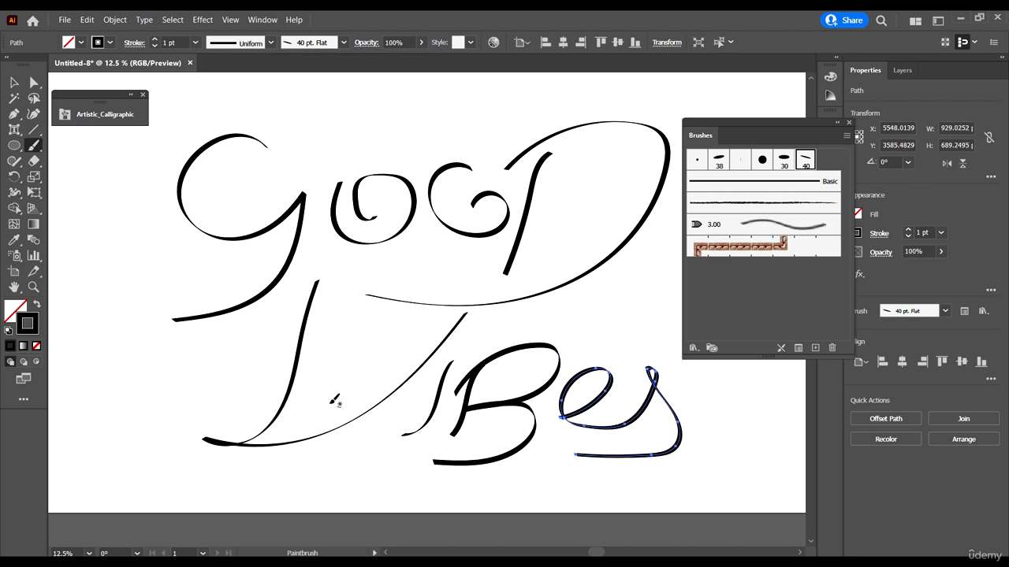
Step: Scale the whole "Good Vibes" lettering down proportionally to about 1630 by 1101 px and deselect it
scroll(393, 408, "down", 3)
scroll(407, 385, "up", 2)
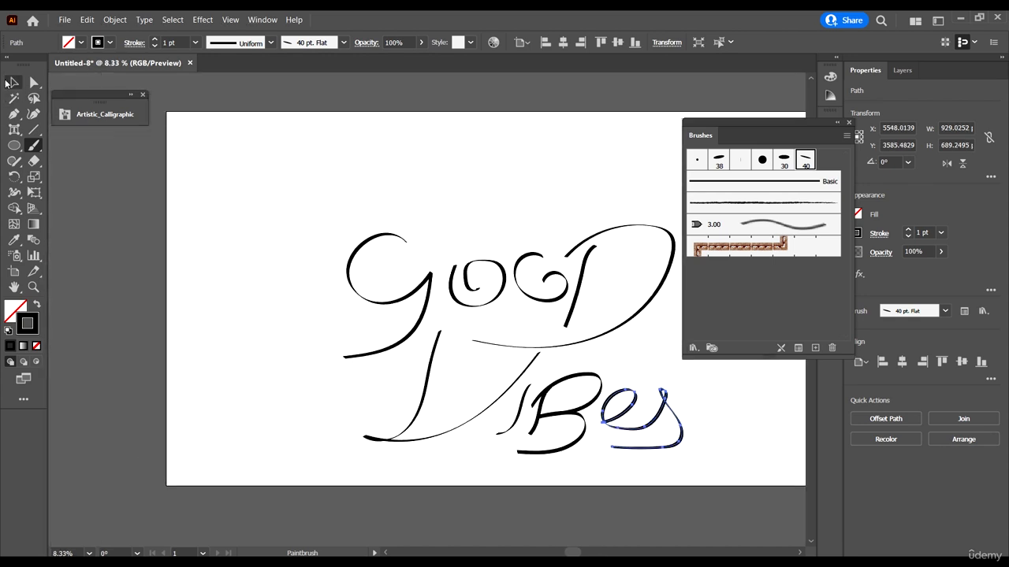
left_click(12, 82)
scroll(238, 143, "down", 1)
left_click_drag(249, 143, 832, 454)
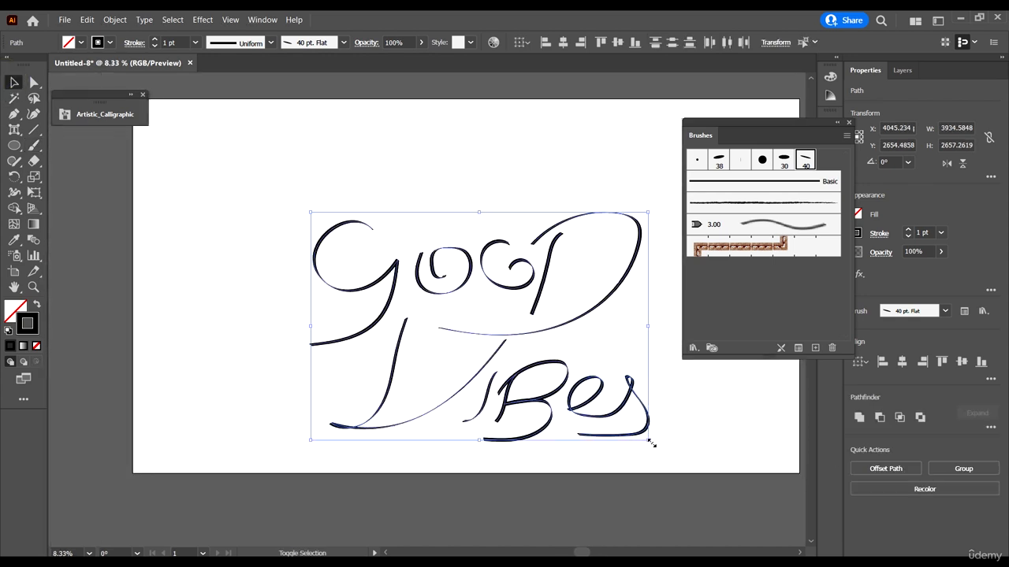
mouse_move(651, 442)
left_mouse_down()
mouse_move(554, 331)
mouse_move(505, 306)
mouse_move(452, 305)
mouse_move(515, 303)
mouse_move(516, 323)
left_mouse_up()
scroll(414, 266, "up", 1)
scroll(411, 263, "up", 1)
scroll(603, 326, "up", 1)
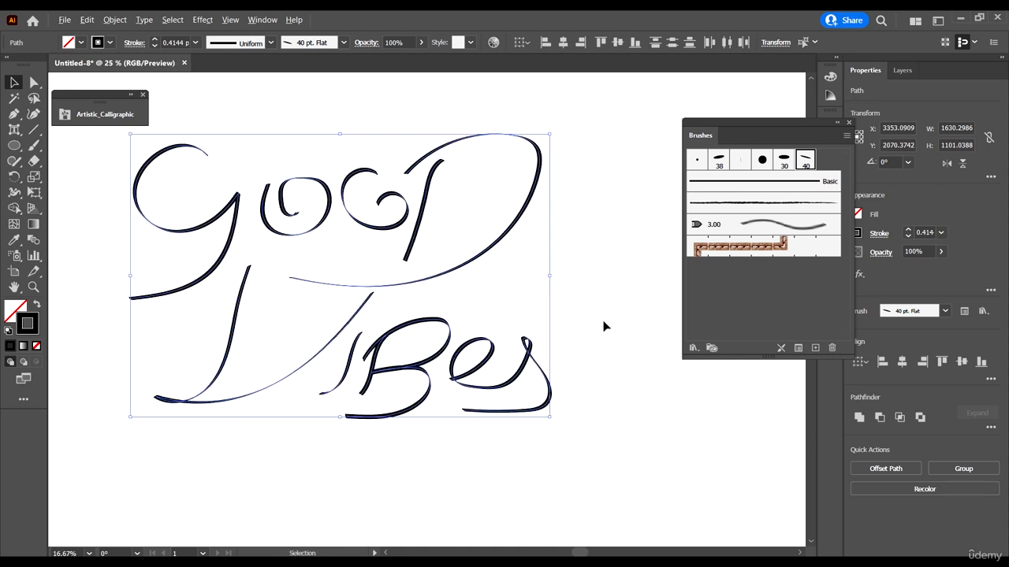
left_click(599, 347)
scroll(349, 290, "down", 1)
scroll(349, 290, "down", 1)
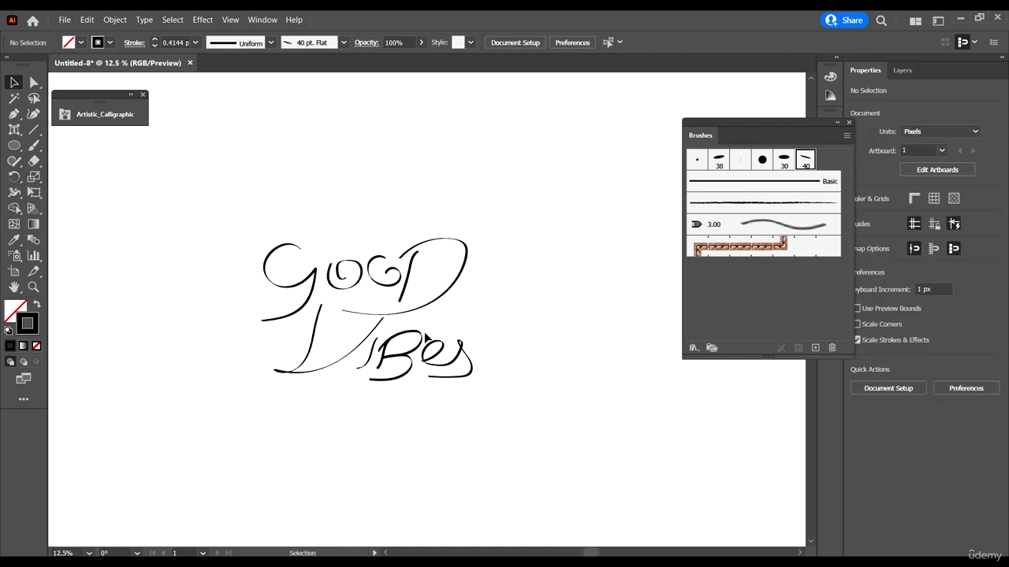
Step: Select all the "Good Vibes" lettering and try the 20 pt. Oval and 15 pt. Round calligraphic brushes, settling on 30 pt. Oval
left_click_drag(483, 407, 259, 340)
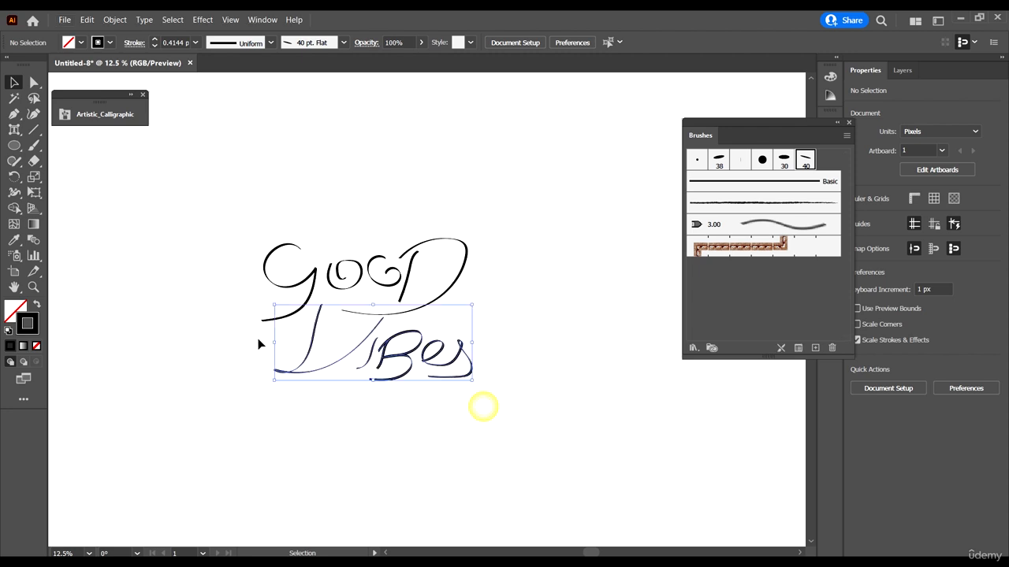
left_click(258, 340)
scroll(258, 340, "up", 1)
left_click_drag(499, 430, 100, 182)
scroll(523, 437, "up", 1)
scroll(297, 223, "up", 1)
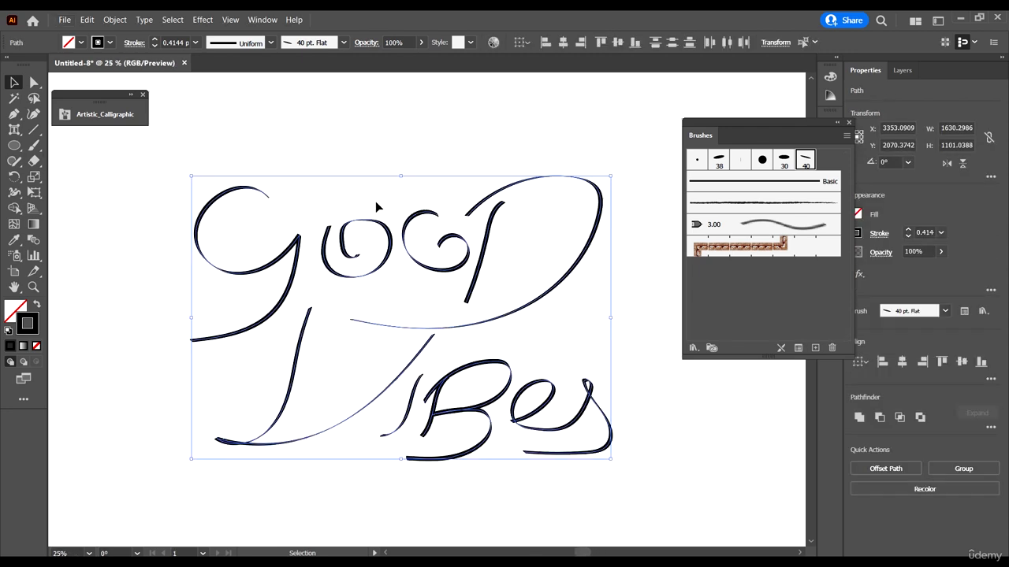
left_click(84, 115)
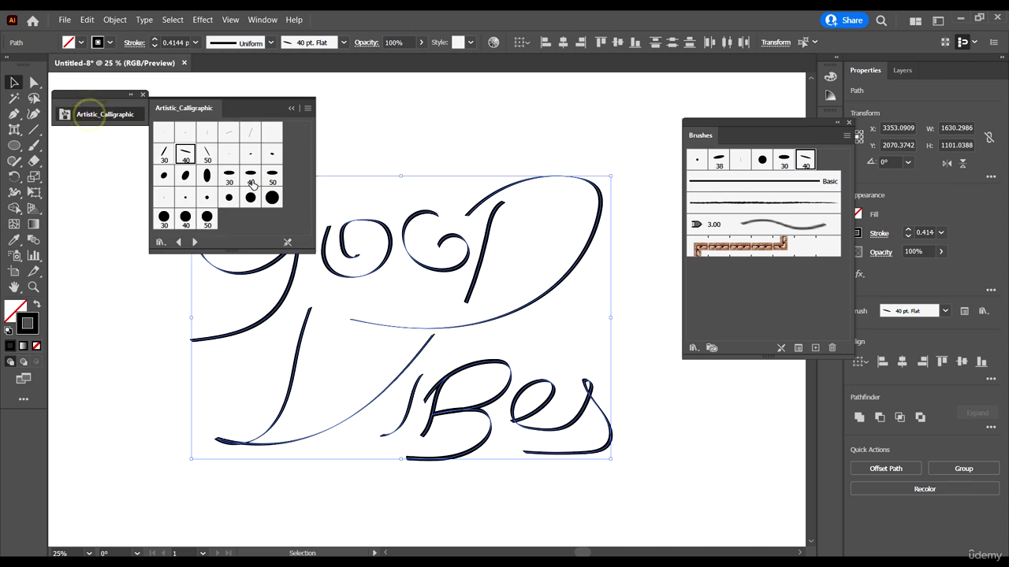
left_click(206, 175)
mouse_move(233, 108)
left_mouse_down()
mouse_move(597, 96)
mouse_move(740, 74)
mouse_move(749, 84)
left_mouse_up()
left_click(762, 175)
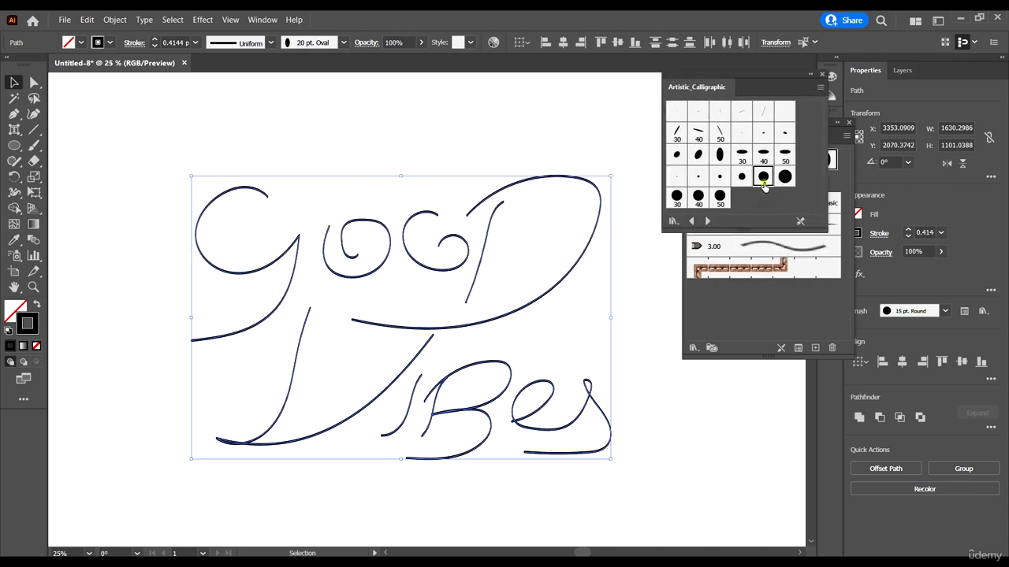
left_click(743, 155)
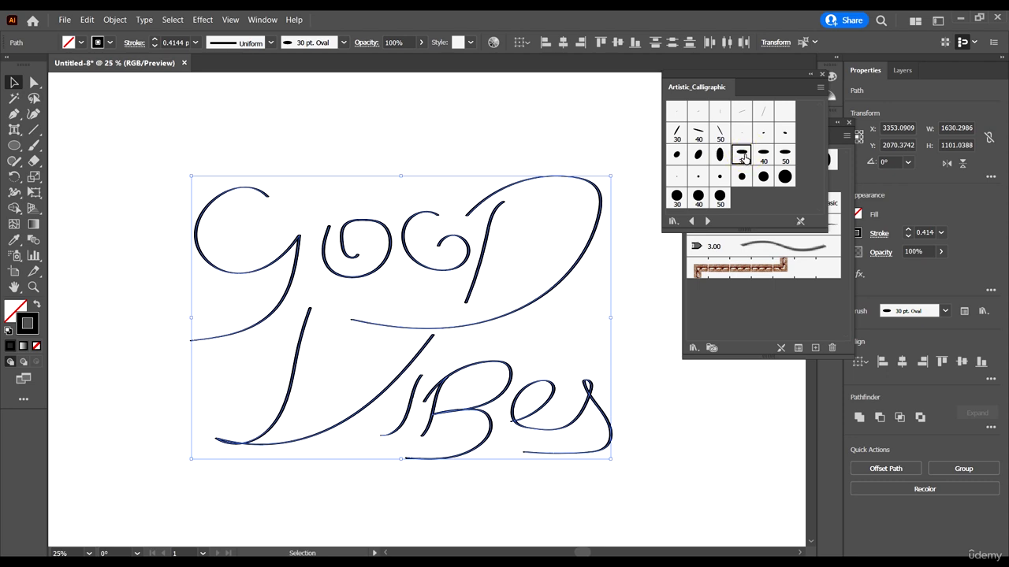
Step: Try heavier and lighter stroke weights on the lettering, including 4 pt and 1 pt, and settle on 2 pt
left_click(174, 39)
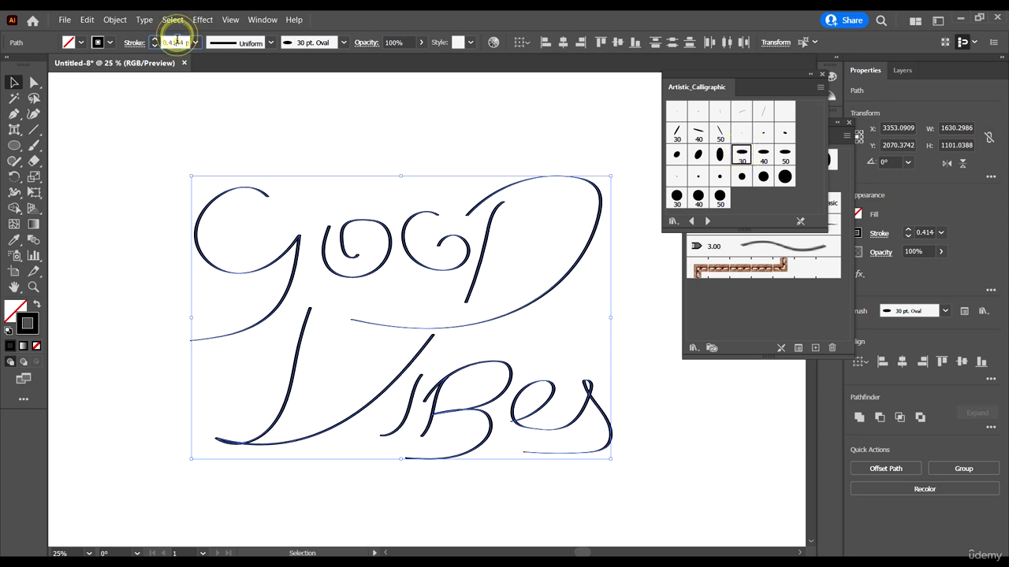
type("4")
key("Return")
key("Down")
key("Down")
key("Down")
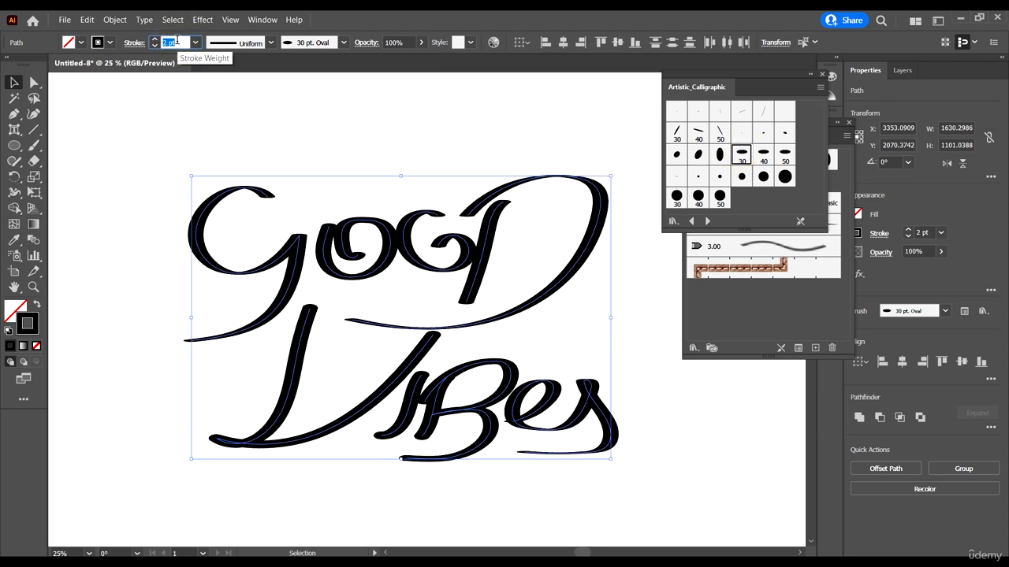
key("Down")
key("Up")
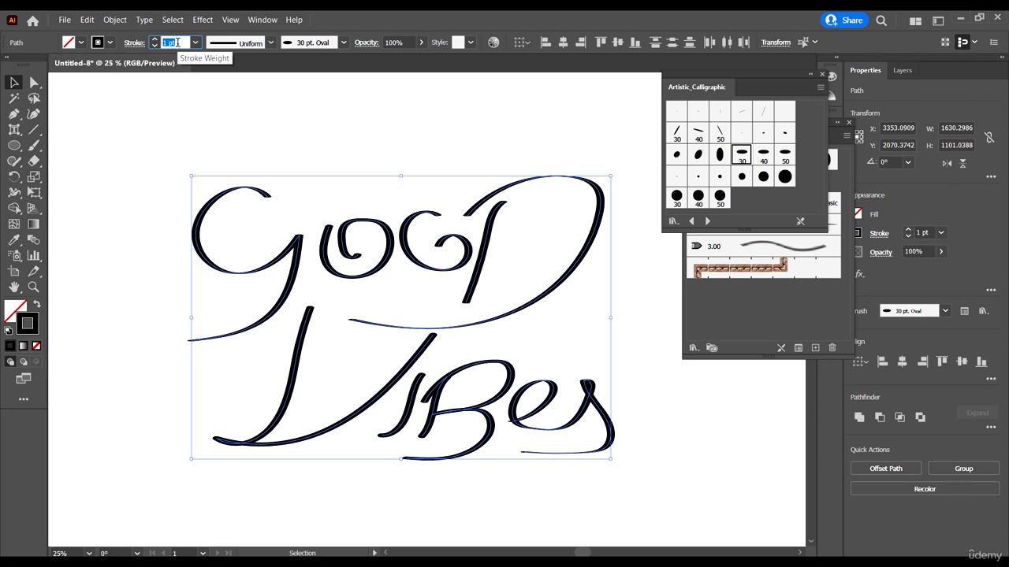
key("Up")
Step: Compare the 40 pt. Flat, 40 pt. Oval and 20 pt. Round brushes on the lettering and return to 30 pt. Oval
left_click(698, 133)
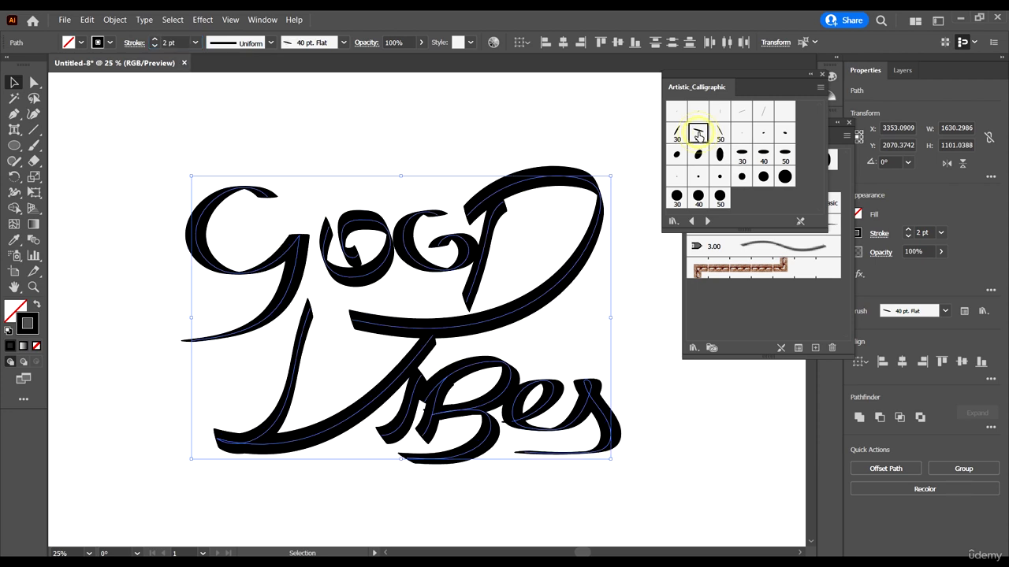
left_click(742, 155)
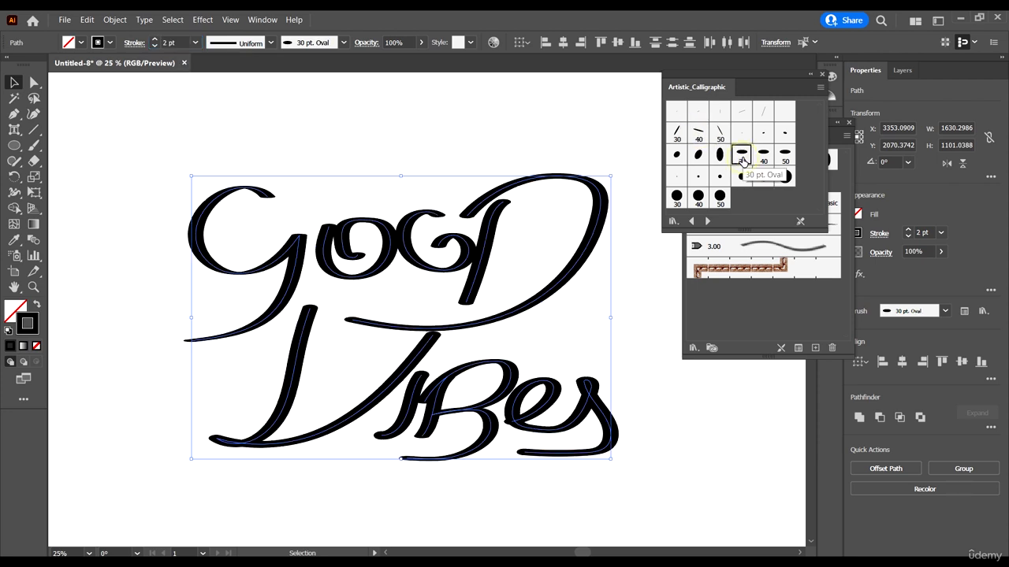
left_click(763, 155)
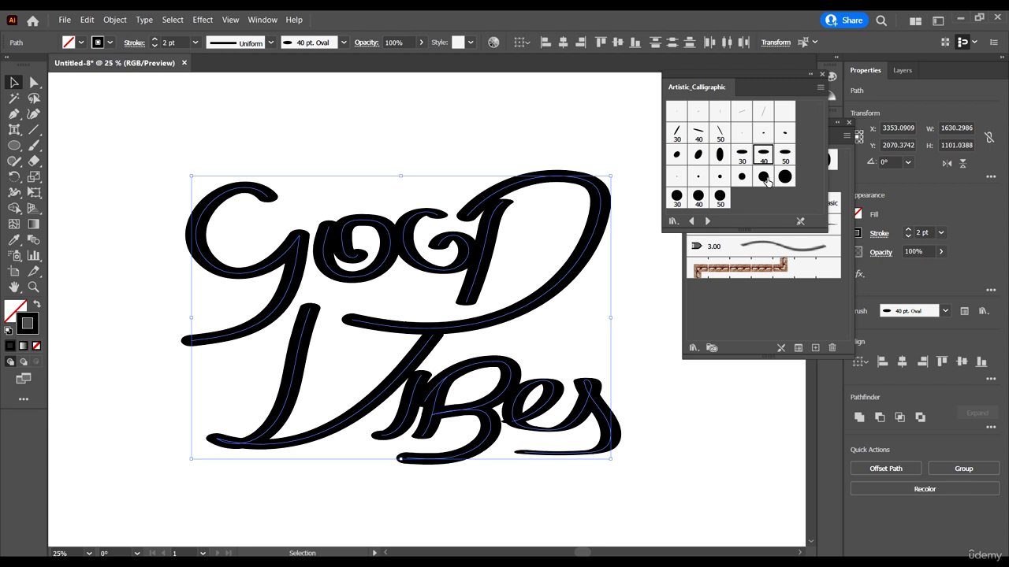
left_click(785, 176)
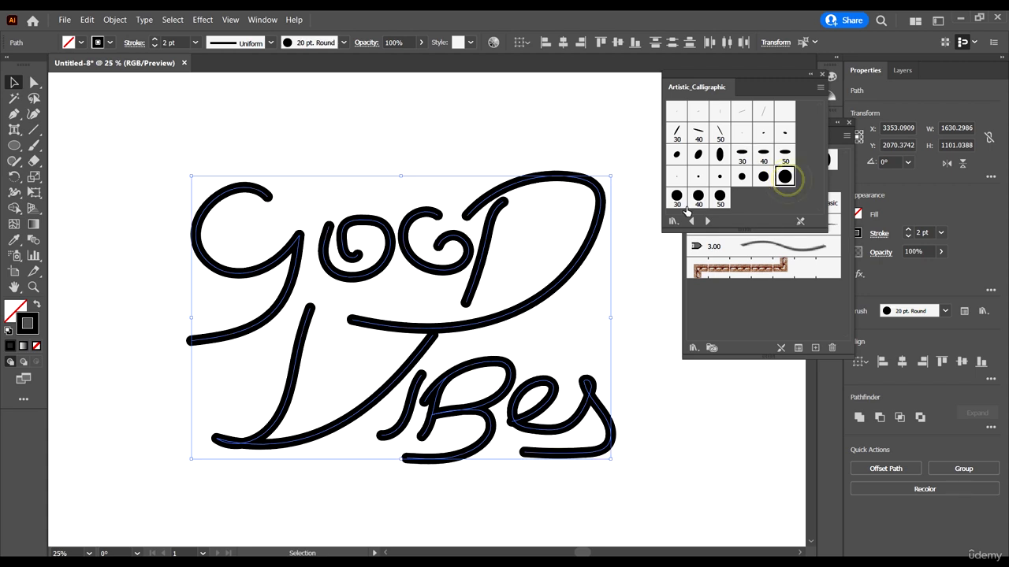
left_click(764, 157)
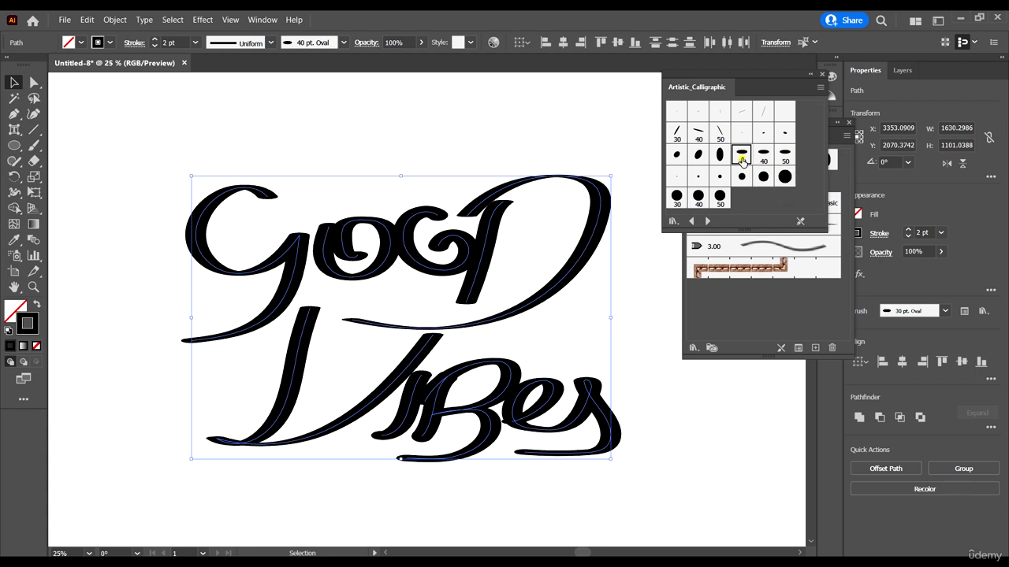
left_click(742, 160)
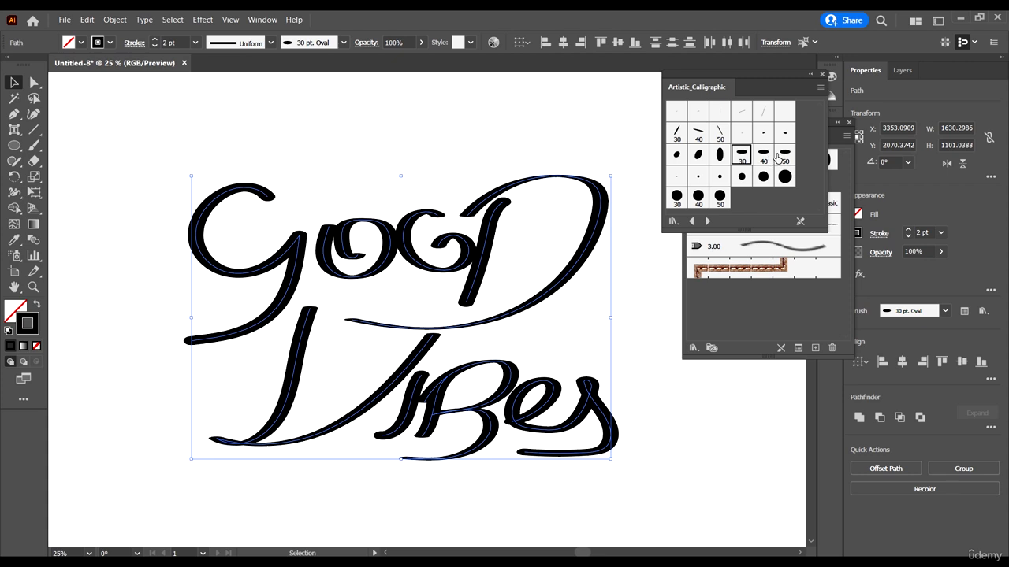
left_click(743, 157)
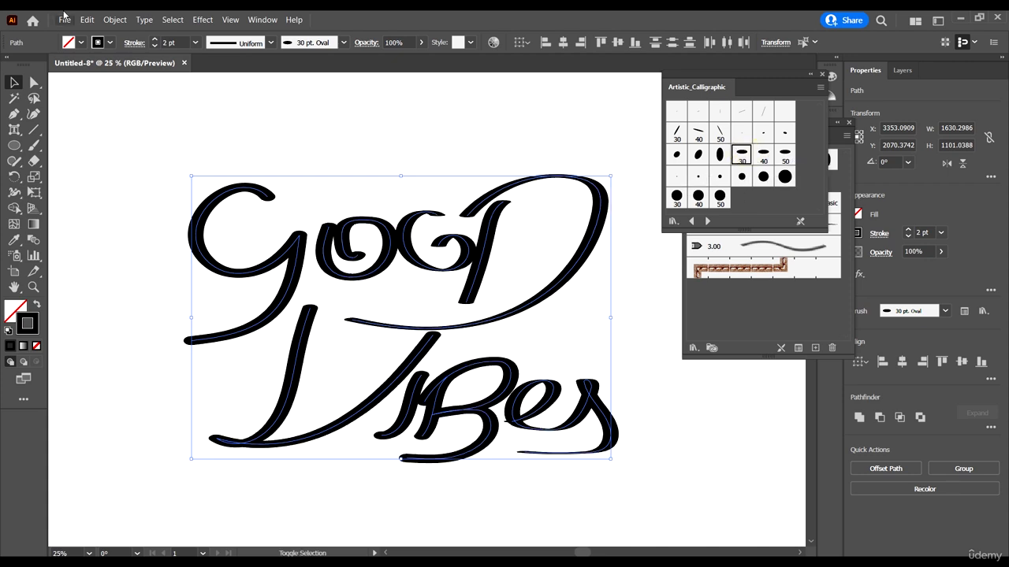
Step: Set the lettering's stroke weight to 1 pt and deselect it
left_click(177, 41)
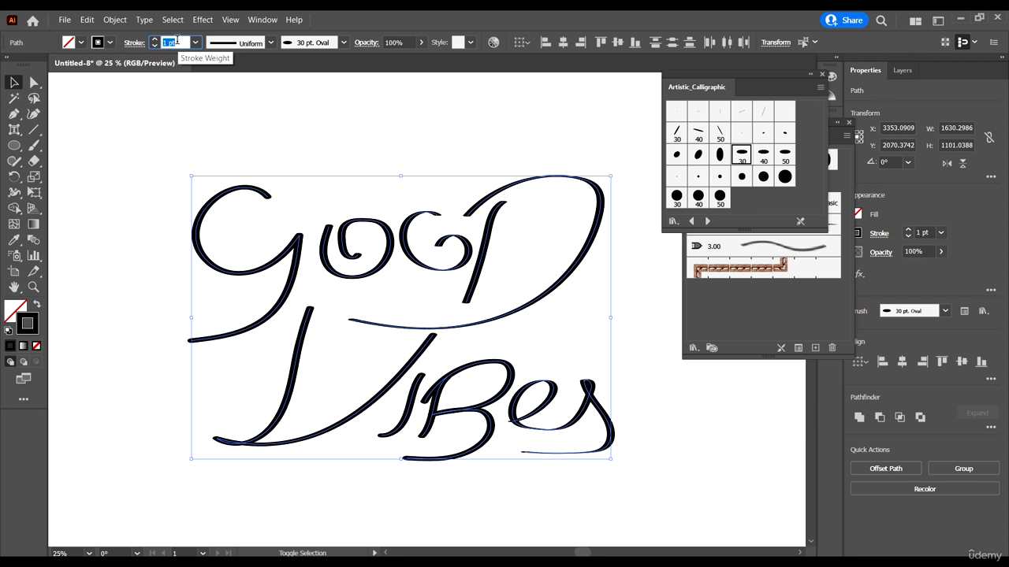
left_click(13, 82)
left_click(289, 125)
Step: Move the word "Vibes" up and slightly to the right so it sits tighter beneath "Good"
key("ctrl+minus")
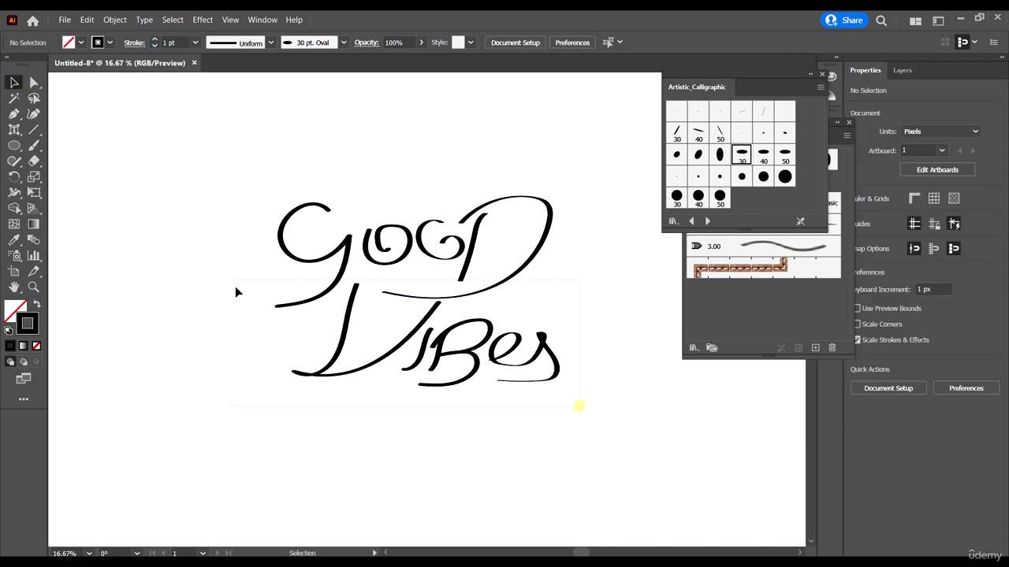
left_click_drag(235, 292, 235, 292)
left_click_drag(560, 390, 529, 344)
left_click(564, 419)
key("ctrl+minus")
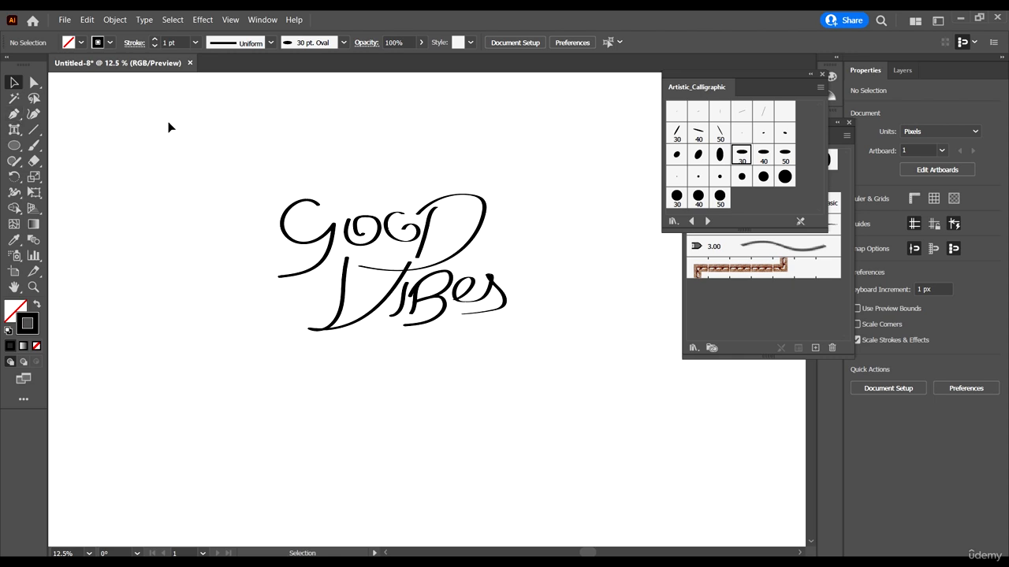
Step: Paint the word "Only" beneath "Vibes" in one Paintbrush stroke with a long underlining tail, using the 30 pt. Oval brush
left_click(34, 145)
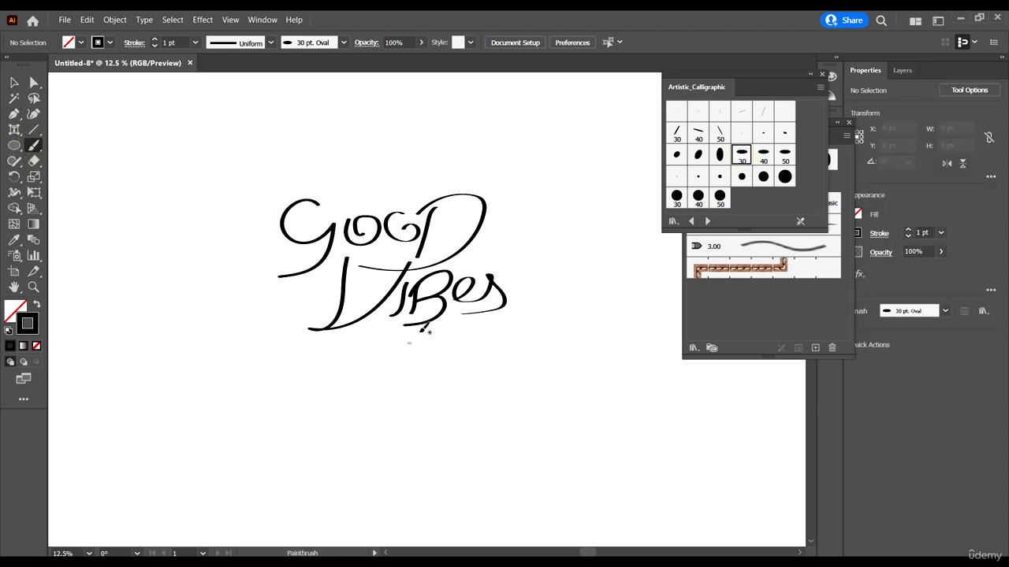
scroll(422, 330, "down", 2)
mouse_move(297, 299)
left_mouse_down()
mouse_move(402, 304)
mouse_move(328, 337)
mouse_move(420, 357)
mouse_move(444, 333)
mouse_move(470, 356)
mouse_move(486, 334)
mouse_move(534, 328)
mouse_move(300, 403)
left_mouse_up()
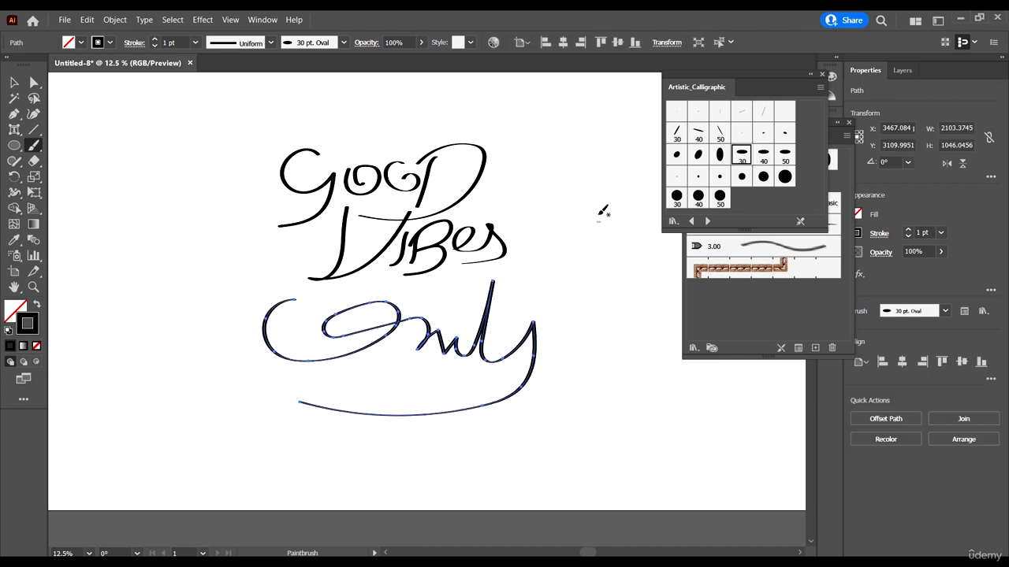
Step: Paint a zigzag test stroke beside the lettering and delete it
mouse_move(608, 155)
left_mouse_down()
mouse_move(565, 220)
mouse_move(628, 351)
left_mouse_up()
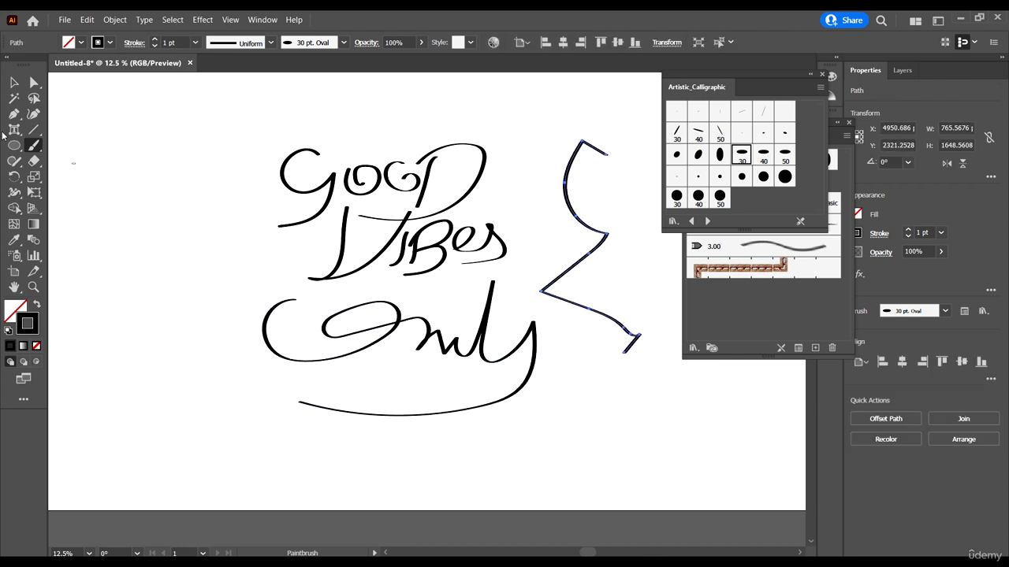
left_click(16, 79)
key("Delete")
Step: Move the Artistic_Calligraphic panel off the Brushes panel to uncover it
scroll(450, 289, "up", 1)
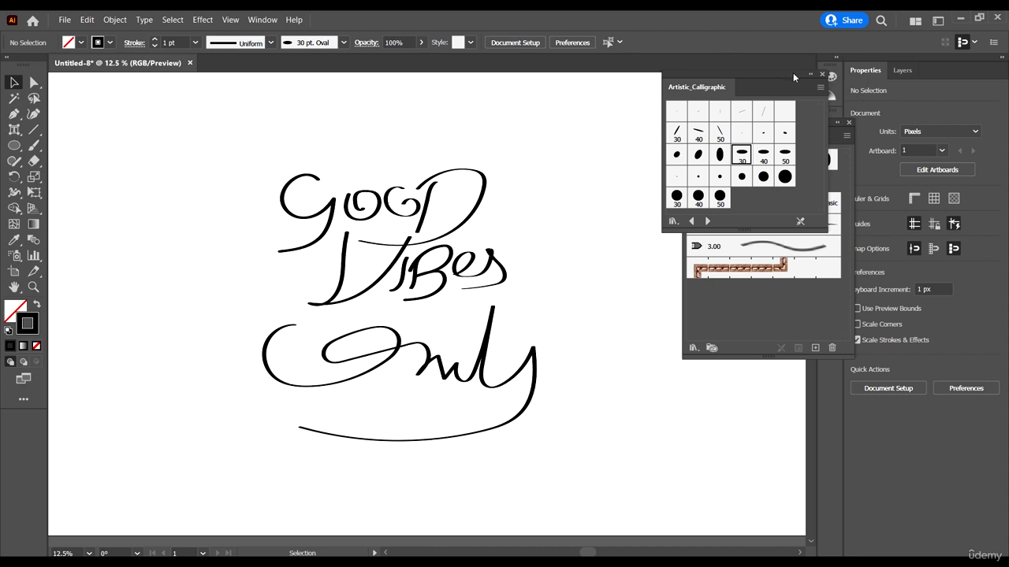
mouse_move(782, 73)
left_mouse_down()
mouse_move(518, 77)
mouse_move(461, 89)
left_mouse_up()
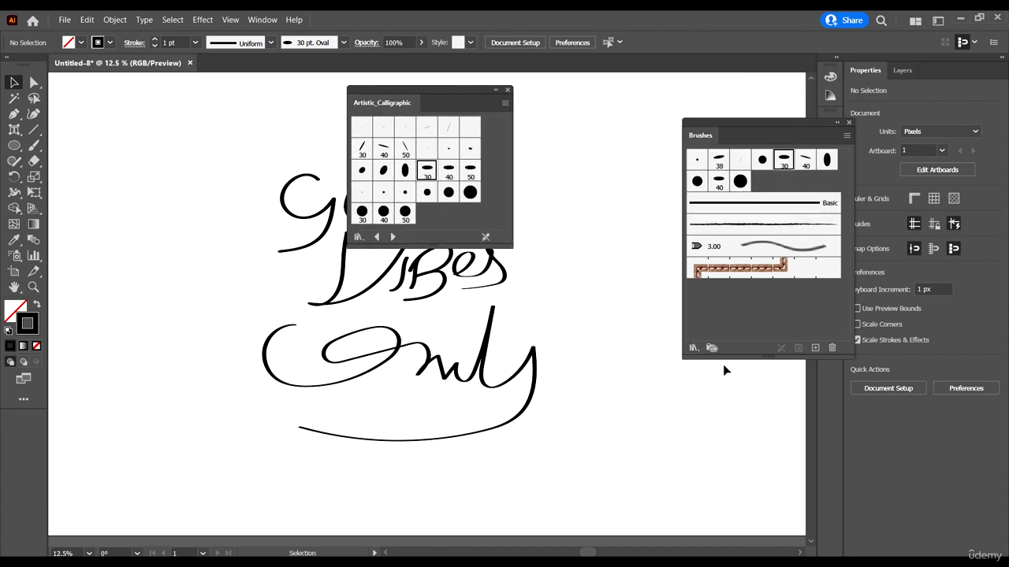
Step: Open the Artistic_Watercolor brush library and shift the library panel so it covers less of the lettering
left_click(693, 348)
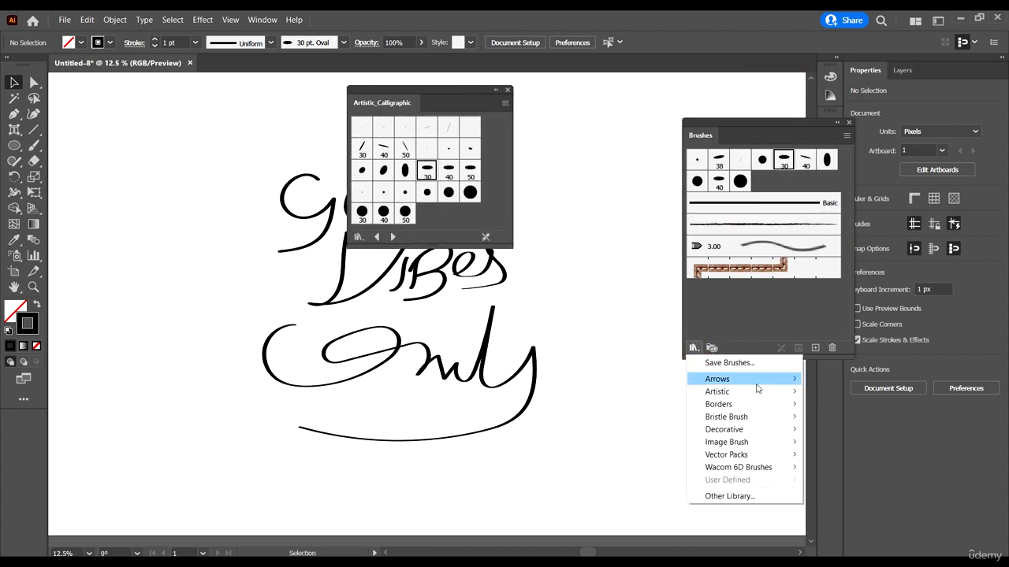
mouse_move(757, 396)
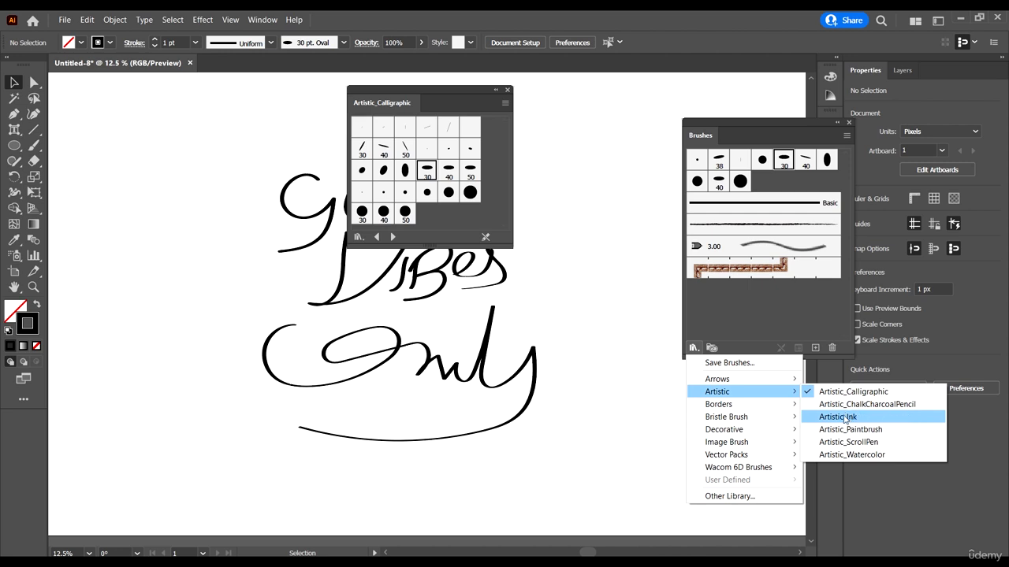
left_click(876, 454)
left_click_drag(419, 94, 490, 77)
left_click(846, 135)
left_click(736, 318)
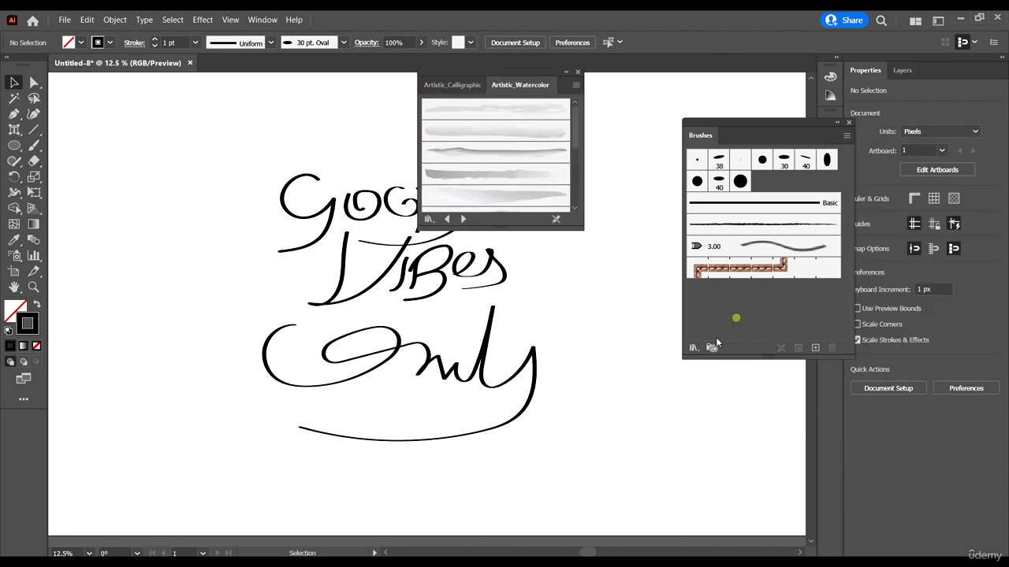
Step: Open the Artistic_ScrollPen brush library and try its second brush on the word "Only"
left_click(694, 347)
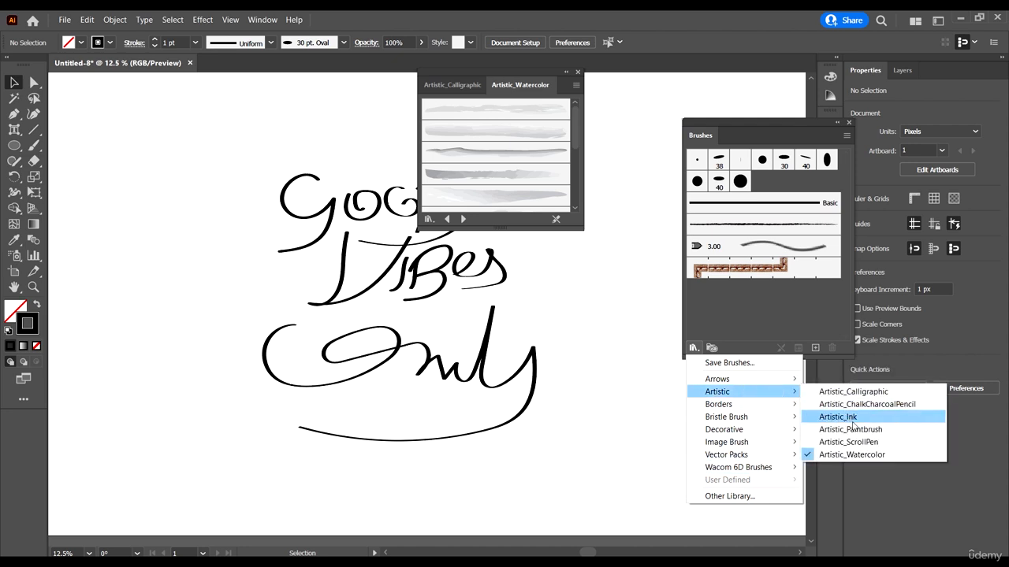
left_click(867, 443)
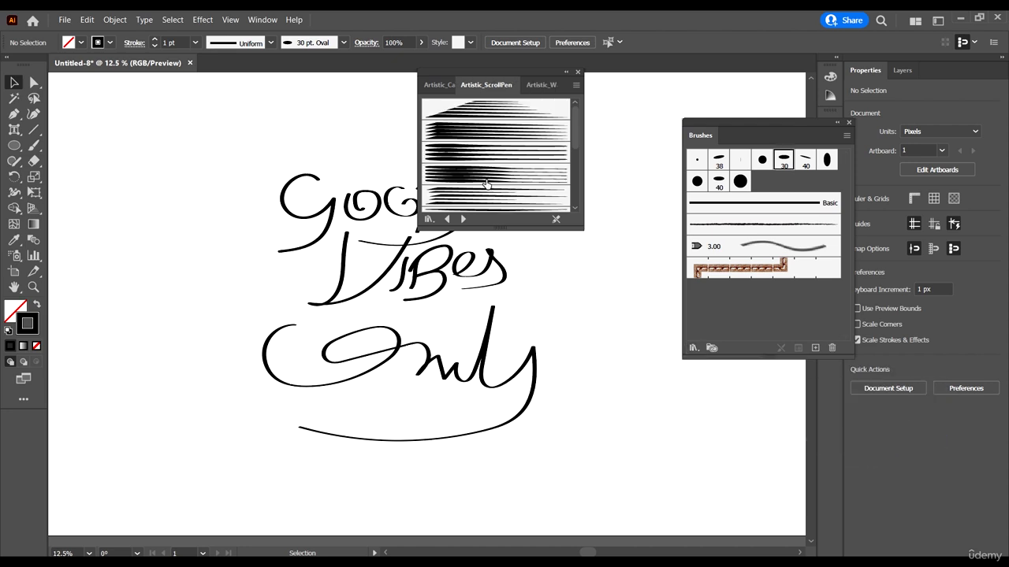
left_click(371, 245)
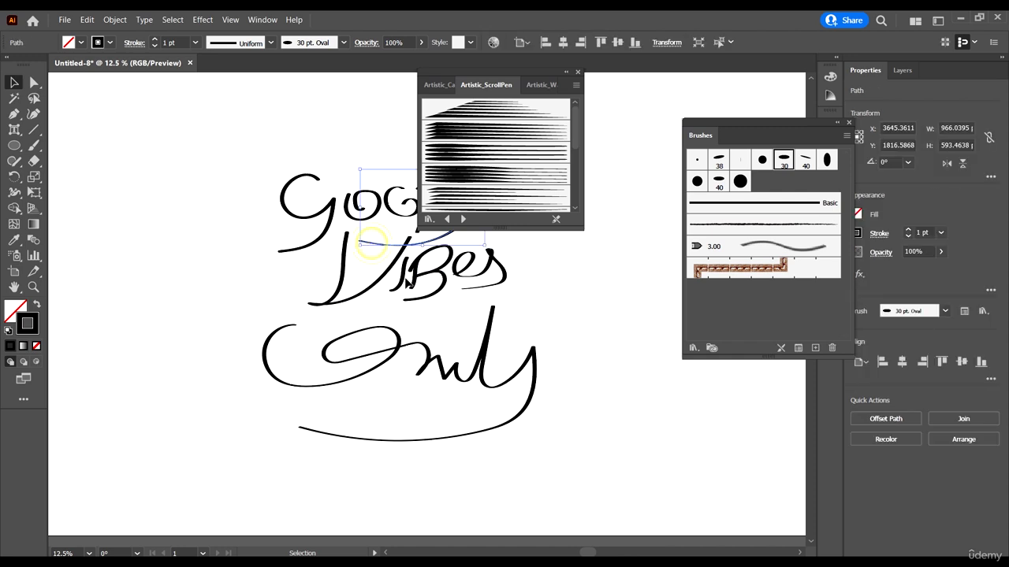
left_click(505, 381)
left_click(504, 129)
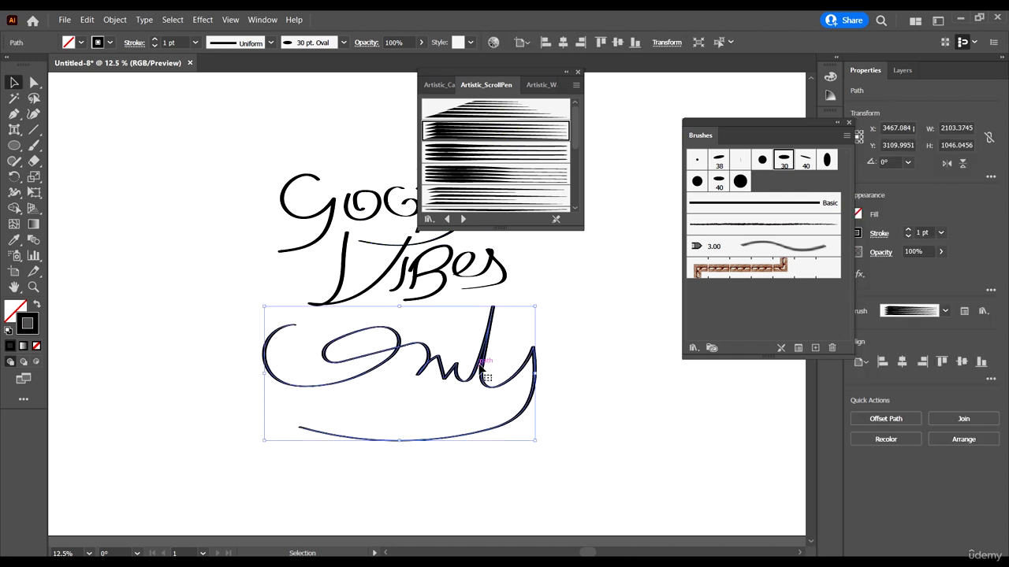
Step: Apply the fourth Artistic_ScrollPen brush to the "V" of "Vibes"
left_click(369, 289)
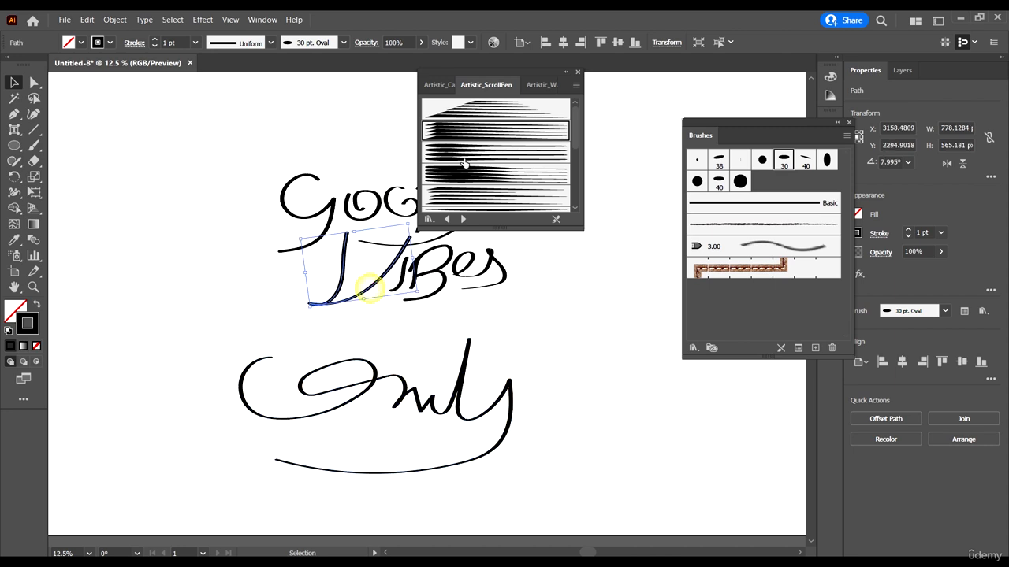
left_click(461, 171)
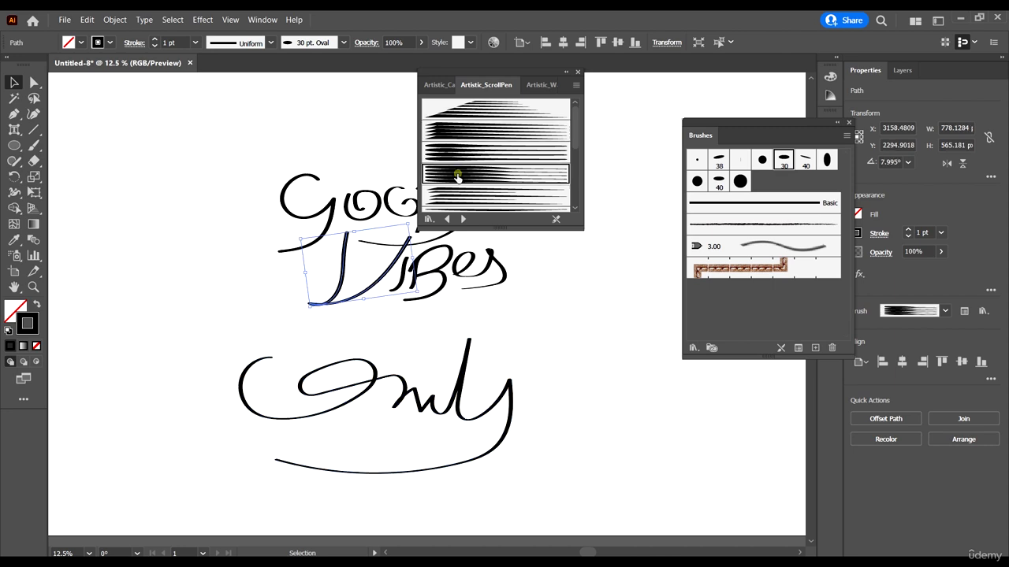
left_click(434, 335)
scroll(385, 249, "up", 2)
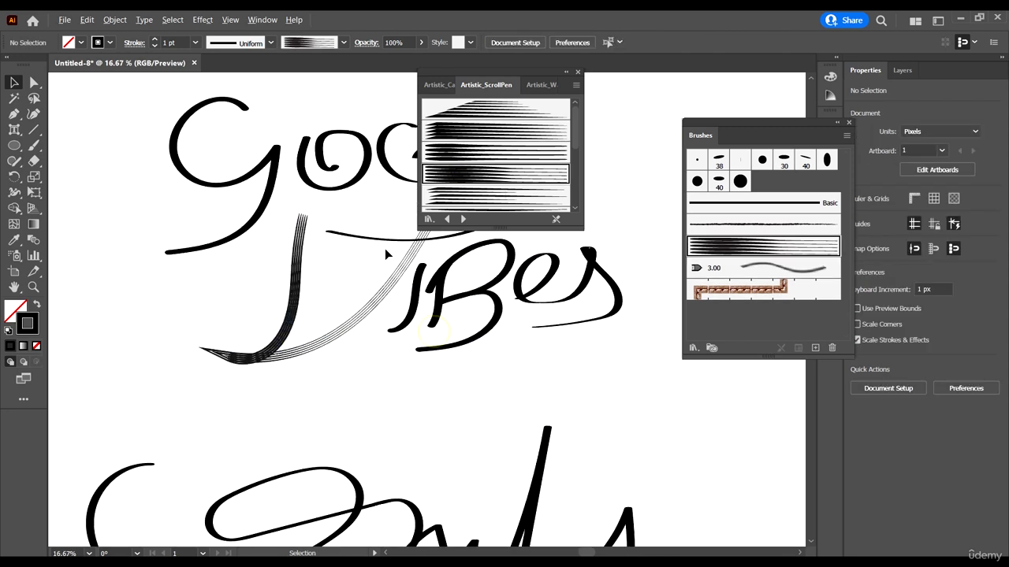
Step: Apply the same fourth Artistic_ScrollPen brush to the word "Only"
left_click(357, 325)
scroll(561, 386, "down", 2)
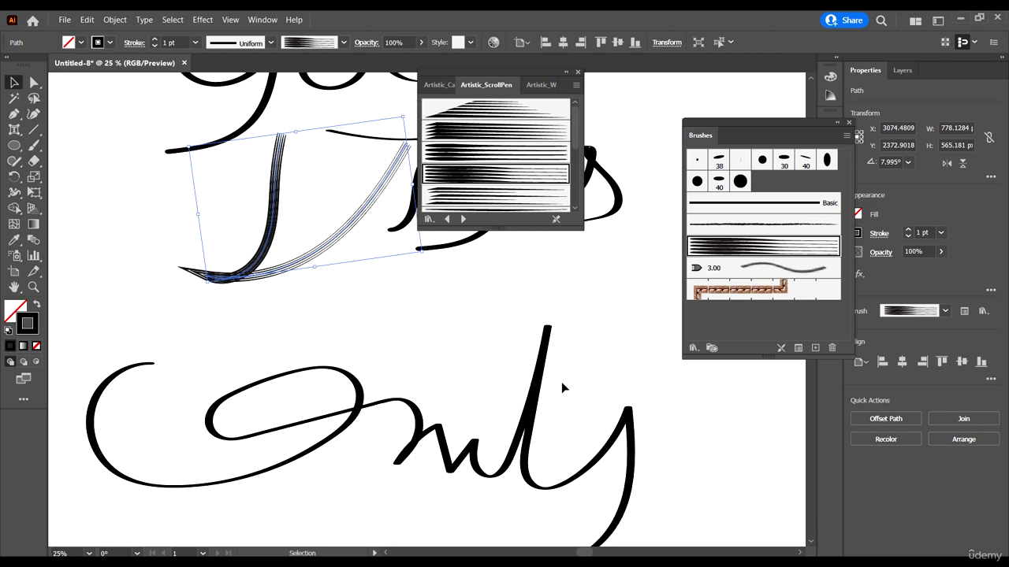
left_click(596, 364)
left_click(456, 172)
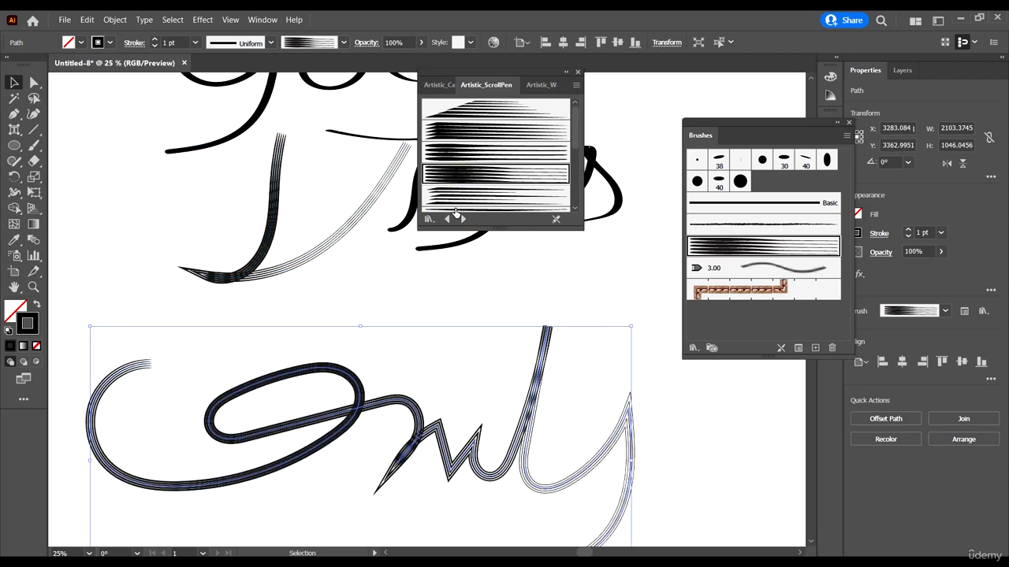
Step: Deselect the lettering and examine the scroll-pen strokes at several magnifications
left_click(664, 450)
scroll(485, 414, "down", 2)
scroll(484, 413, "up", 2)
scroll(511, 387, "down", 4)
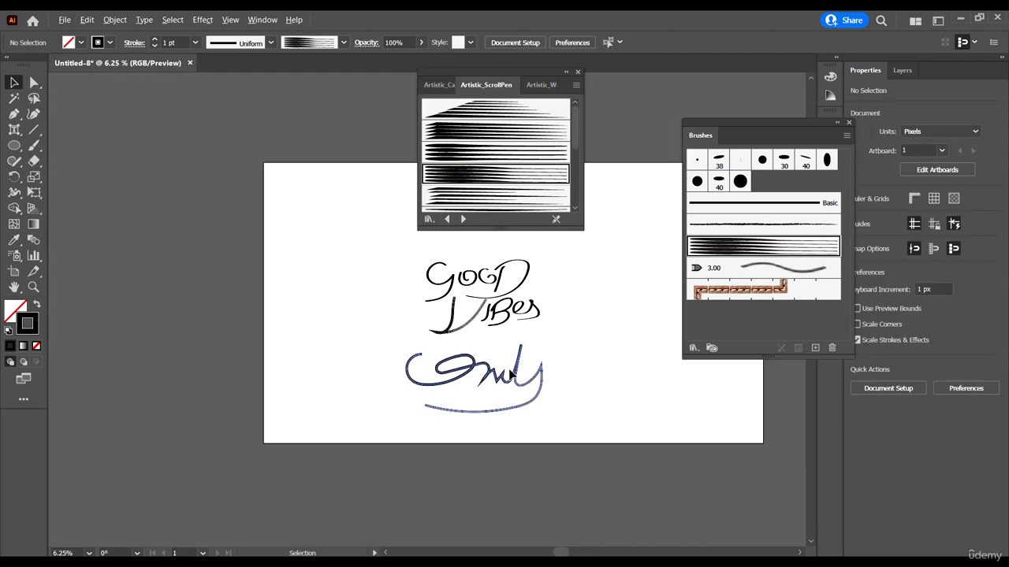
scroll(512, 372, "up", 3)
scroll(512, 372, "down", 2)
scroll(550, 371, "up", 1)
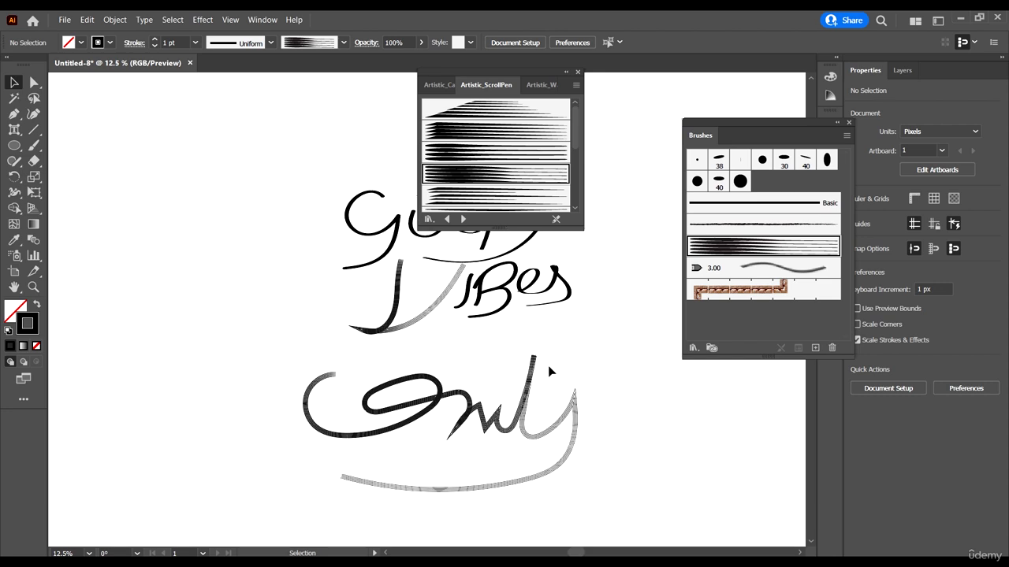
scroll(550, 373, "right", 1)
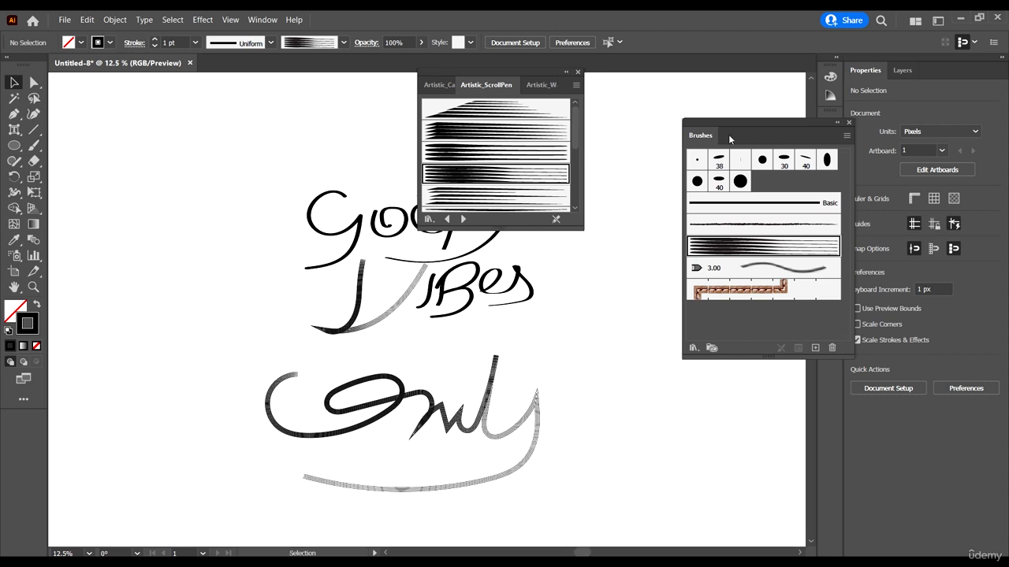
Step: Look through the brush library categories and open the Grunge brushes vector pack
left_click(694, 354)
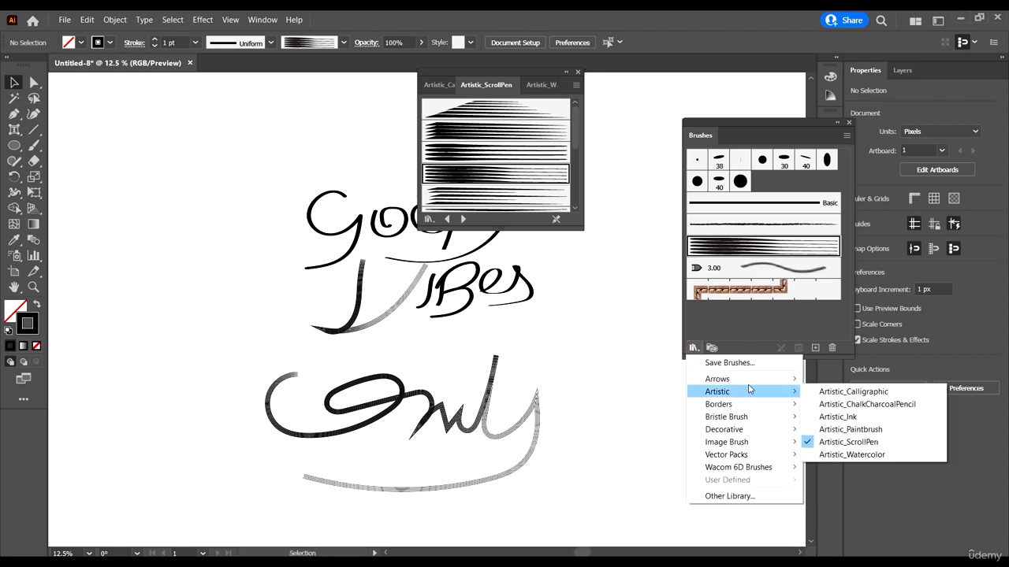
mouse_move(752, 383)
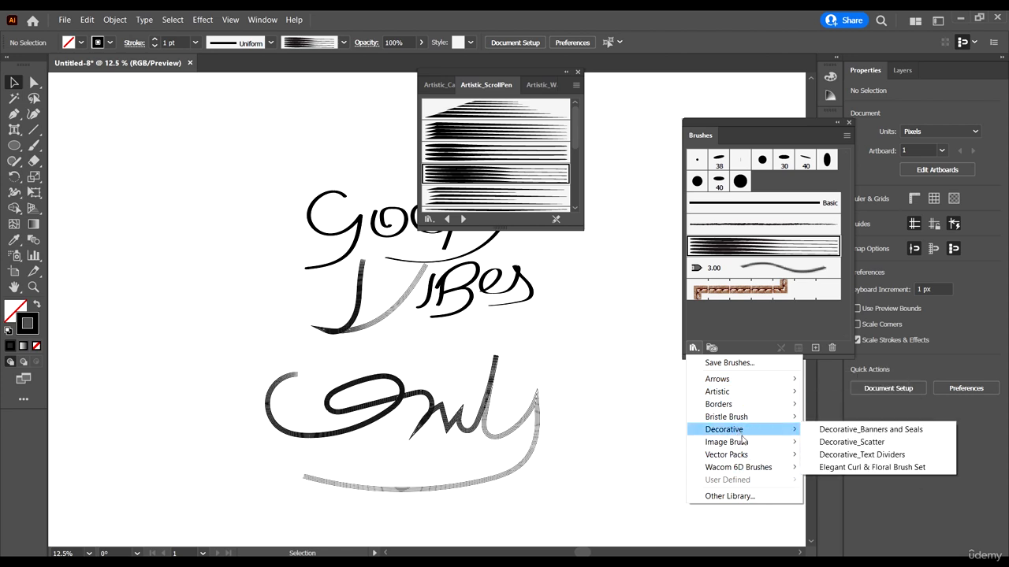
mouse_move(743, 456)
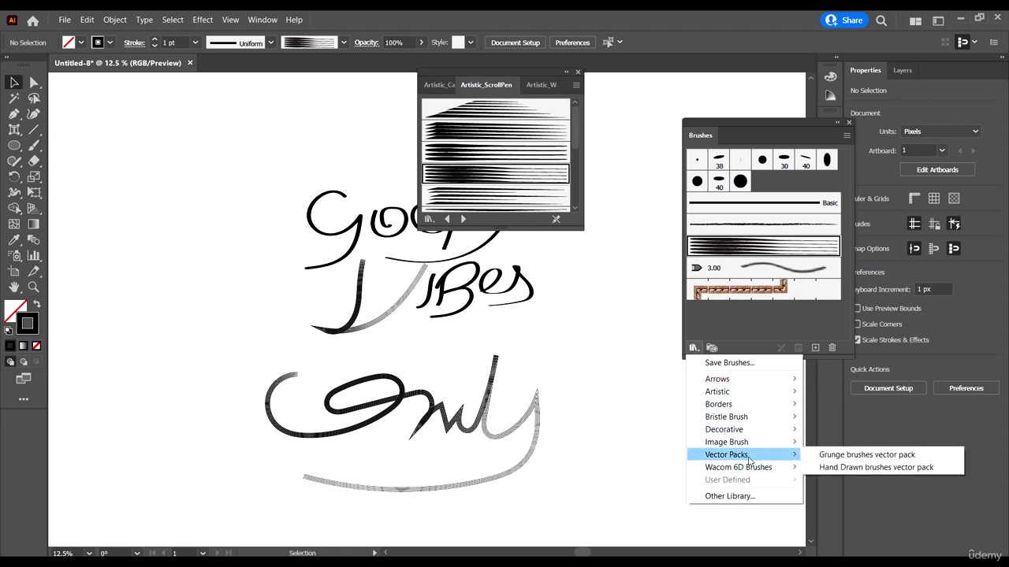
left_click(867, 455)
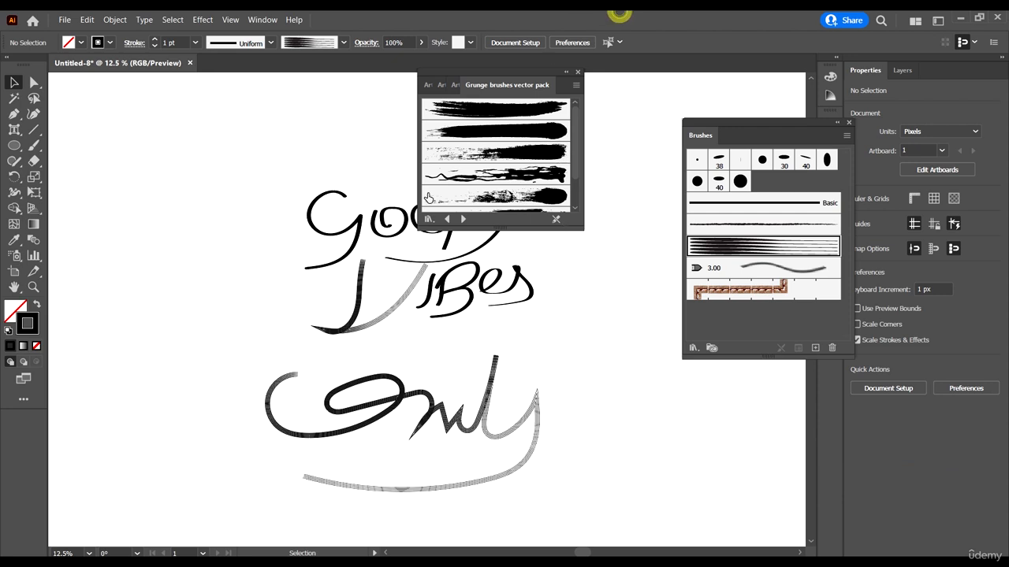
Step: Paint a wavy test stroke and a zigzag test stroke beside the lettering with the Paintbrush tool and the scroll-pen brush
scroll(328, 198, "up", 2)
scroll(284, 220, "up", 1)
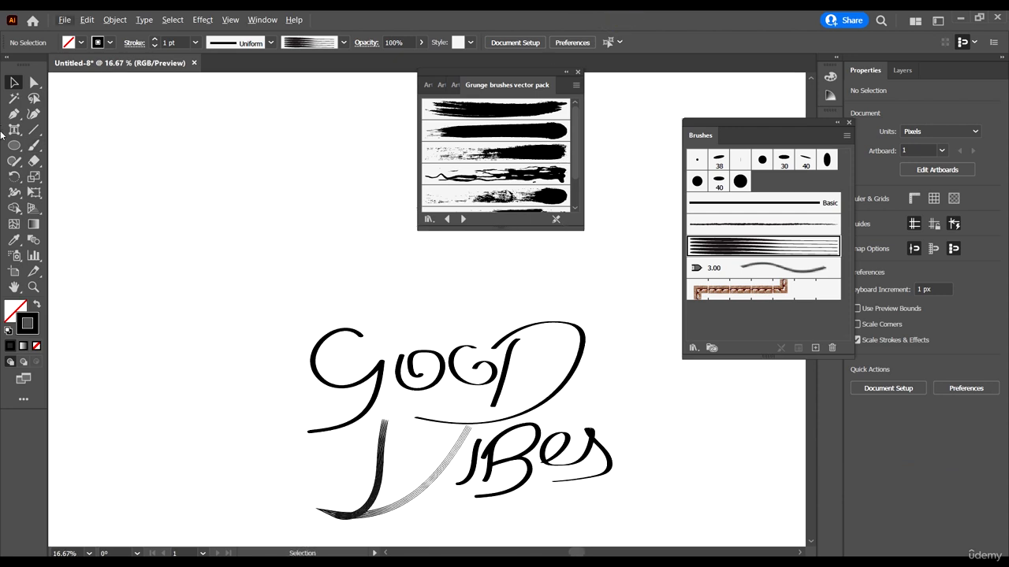
left_click(33, 145)
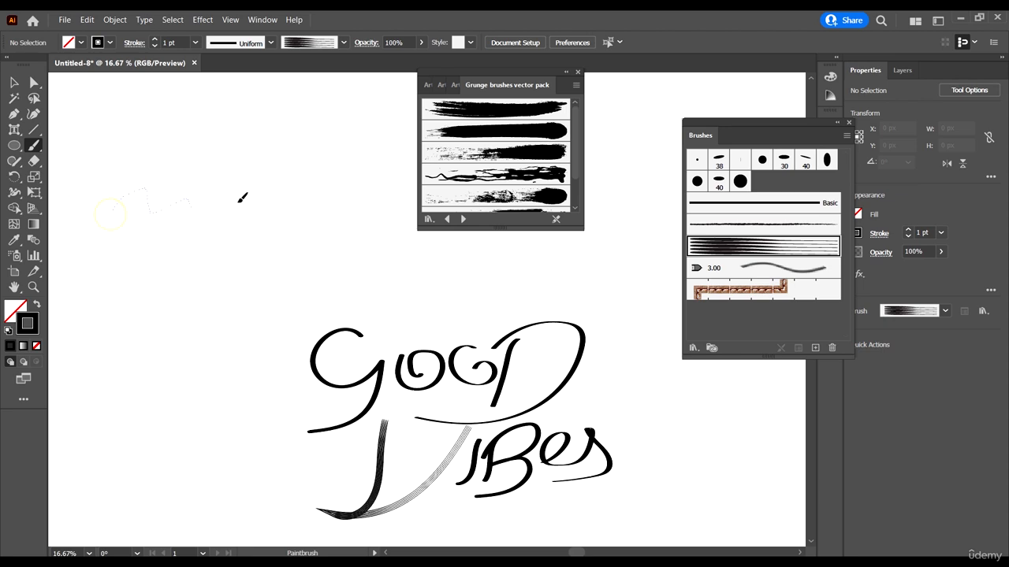
left_click_drag(240, 201, 264, 185)
mouse_move(178, 237)
left_mouse_down()
mouse_move(186, 305)
mouse_move(225, 233)
left_mouse_up()
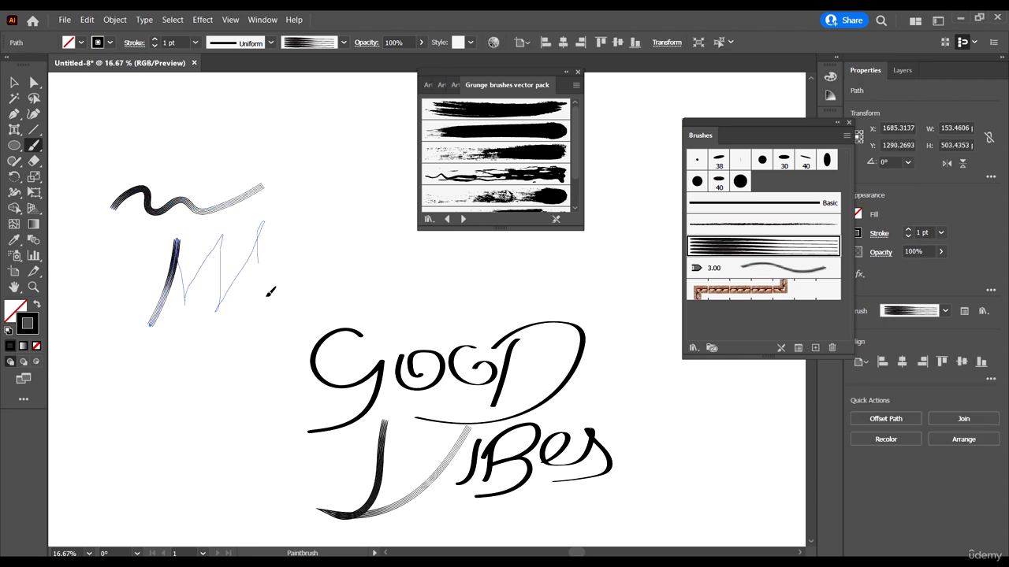
left_click_drag(211, 332, 253, 355)
scroll(180, 275, "left", 2)
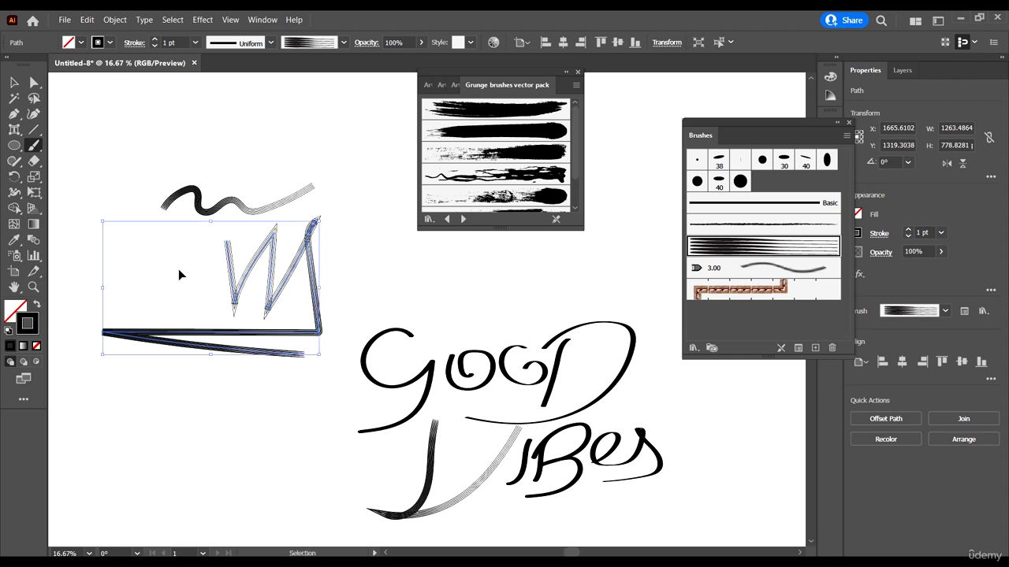
Step: Apply the first grunge brush to the zigzag stroke and move it down, away from the wavy stroke
left_click(14, 82)
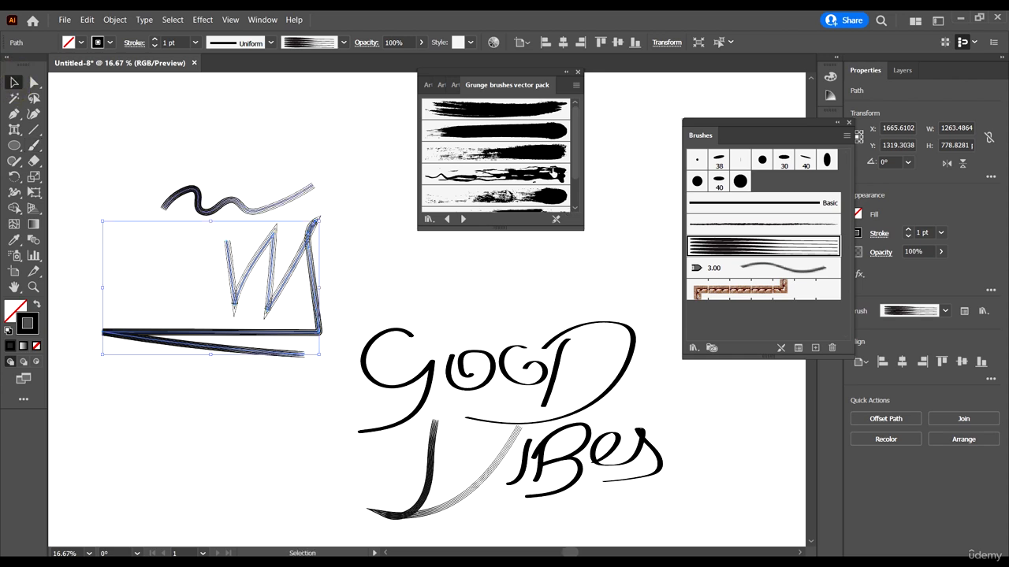
left_click(524, 106)
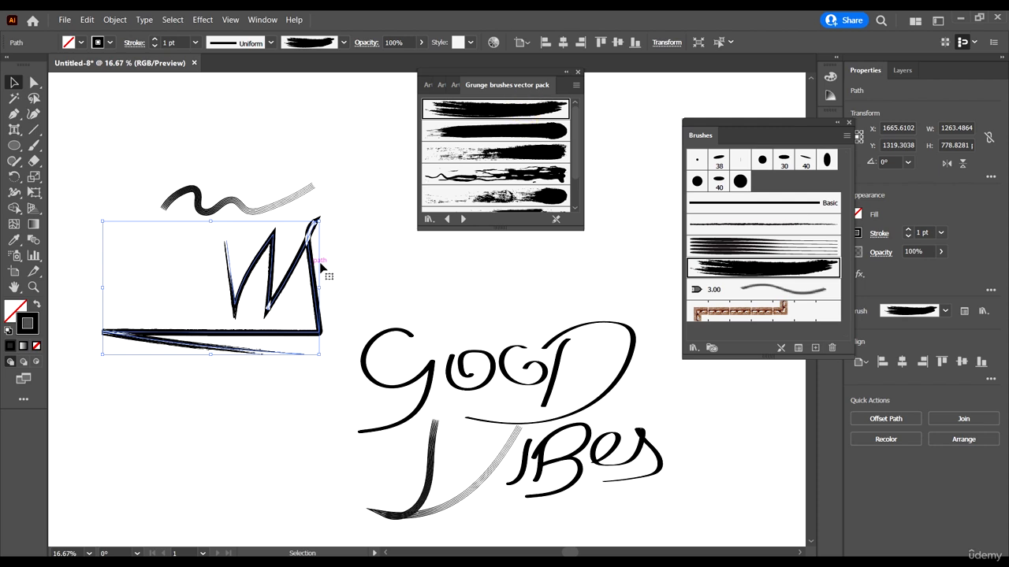
left_click(374, 250)
left_click_drag(314, 156, 280, 202)
Step: Apply the first grunge brush to the wavy stroke and set its stroke weight to 2 pt
mouse_move(311, 250)
left_mouse_down()
mouse_move(277, 365)
mouse_move(533, 155)
left_mouse_up()
left_click(510, 113)
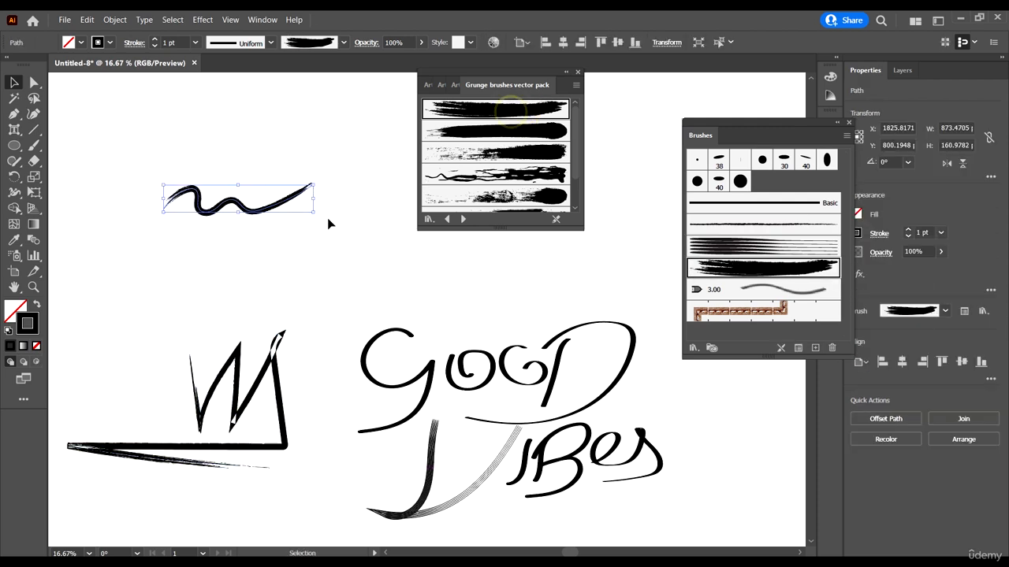
scroll(213, 122, "up", 1)
left_click(174, 38)
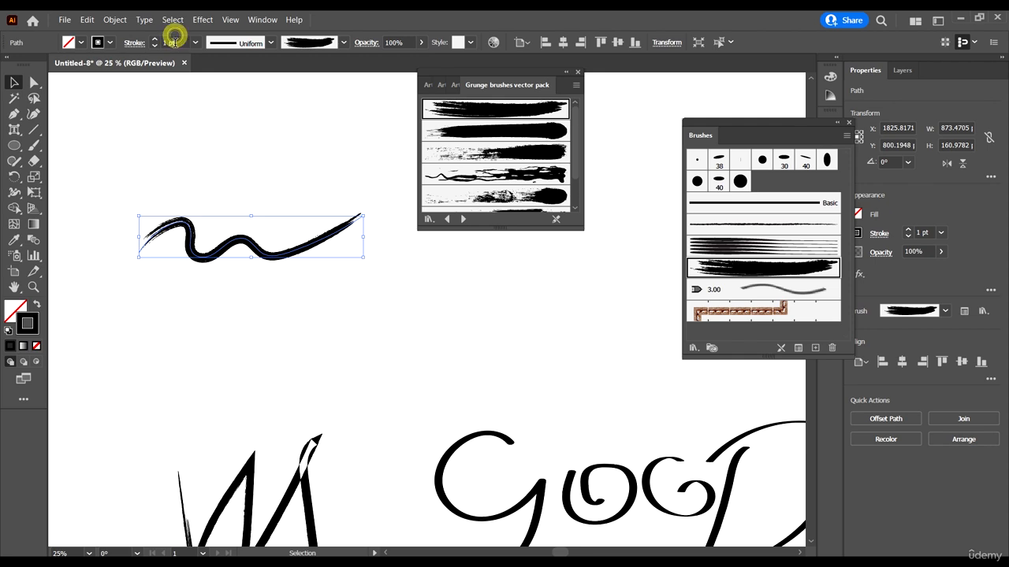
scroll(175, 43, "up", 3)
scroll(175, 42, "down", 2)
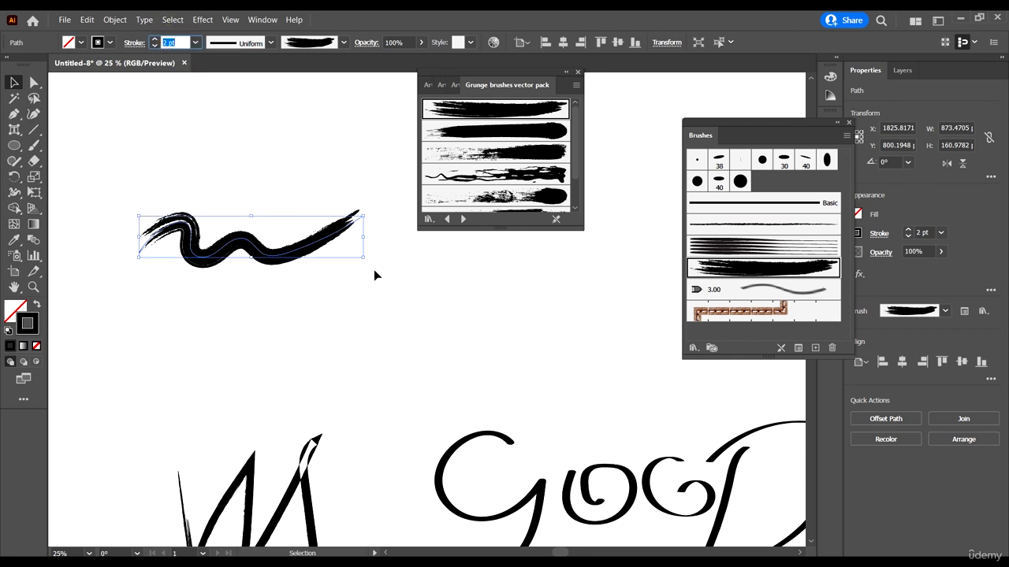
Step: Scale the wavy stroke up to about 1594 px wide and 203 px high
mouse_move(365, 260)
left_mouse_down()
mouse_move(518, 275)
mouse_move(548, 263)
left_mouse_up()
left_click(548, 320)
scroll(345, 295, "down", 2)
left_click_drag(361, 277, 320, 303)
scroll(384, 311, "down", 2)
scroll(199, 309, "down", 5)
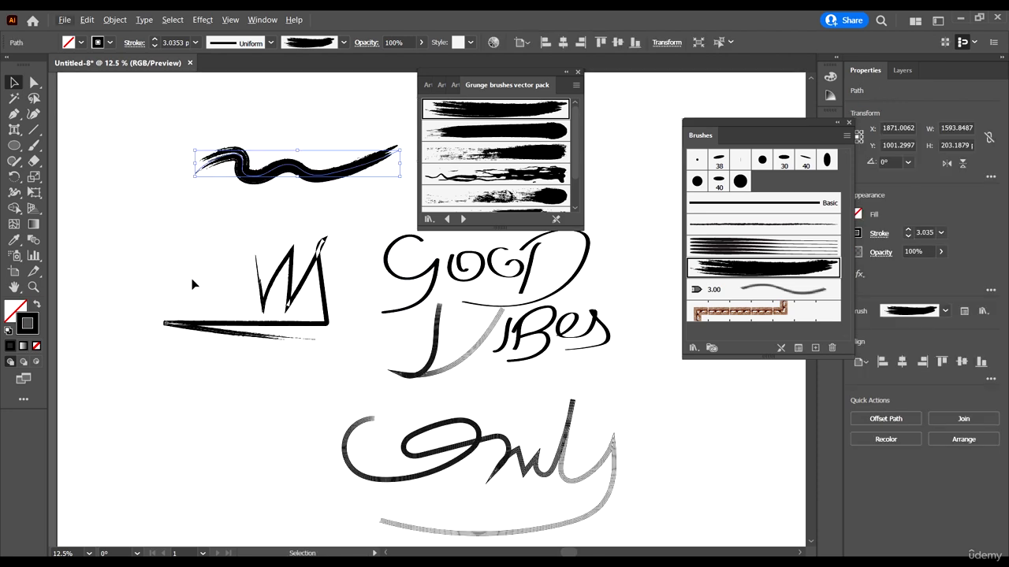
Step: Select the zigzag stroke and all the "Good Vibes Only" lettering and delete them
left_click_drag(195, 245, 554, 418)
scroll(240, 150, "up", 3)
left_click(239, 147)
scroll(292, 237, "up", 2)
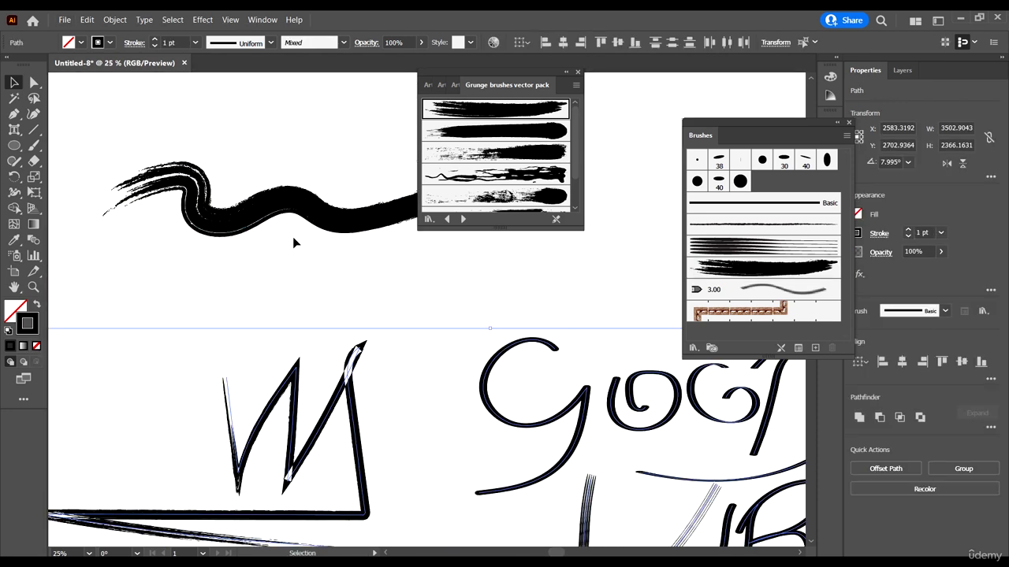
Step: Move the wavy grunge stroke down and to the right on the artboard
mouse_move(312, 258)
left_mouse_down()
mouse_move(484, 355)
mouse_move(400, 333)
left_mouse_up()
scroll(444, 356, "down", 2)
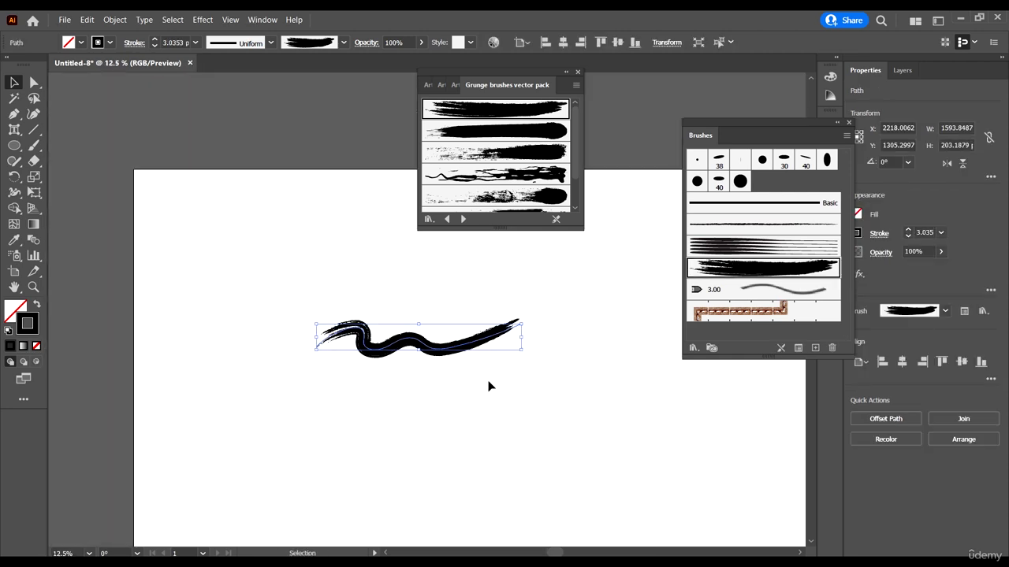
scroll(484, 386, "down", 1)
scroll(498, 338, "up", 1)
scroll(448, 293, "up", 1)
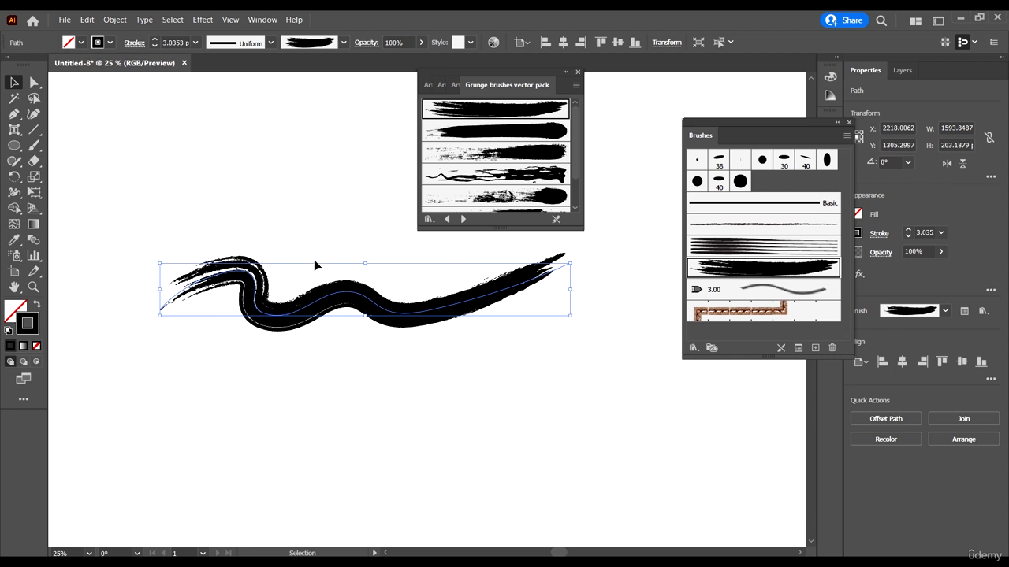
Step: Stretch the wavy stroke to about 389 px high and set its stroke weight to 1 pt
scroll(248, 267, "down", 1)
scroll(274, 331, "up", 1)
scroll(239, 305, "up", 1)
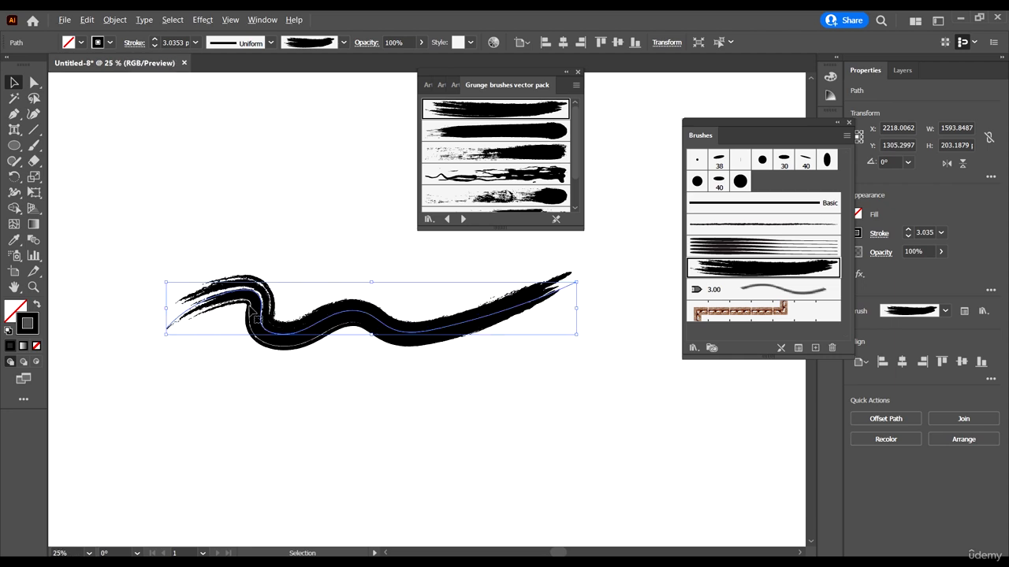
scroll(431, 367, "down", 1)
Step: Open the 6d Art Pen Brushes library from the Wacom 6D Brushes category
left_click(711, 348)
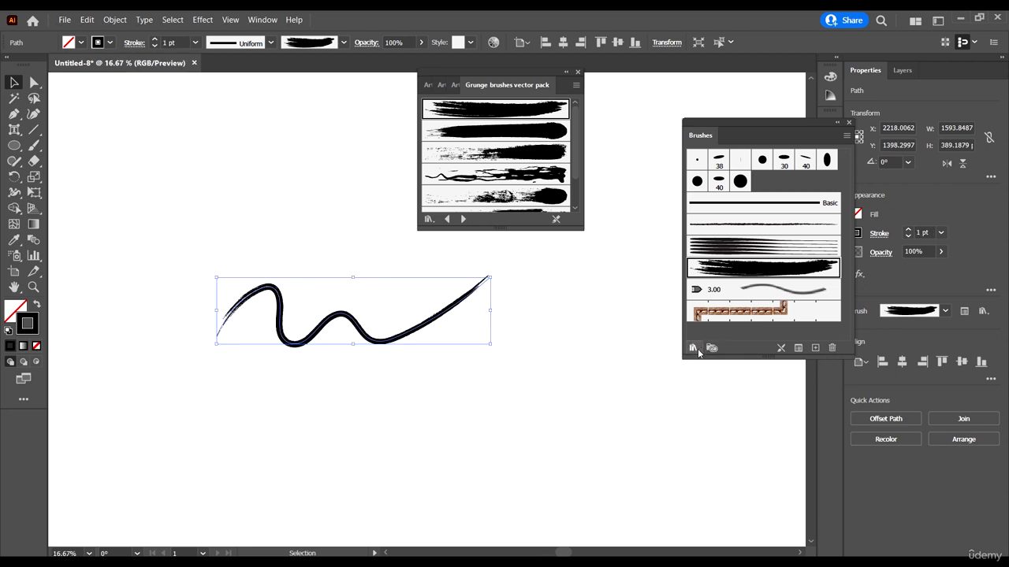
left_click(695, 349)
mouse_move(763, 474)
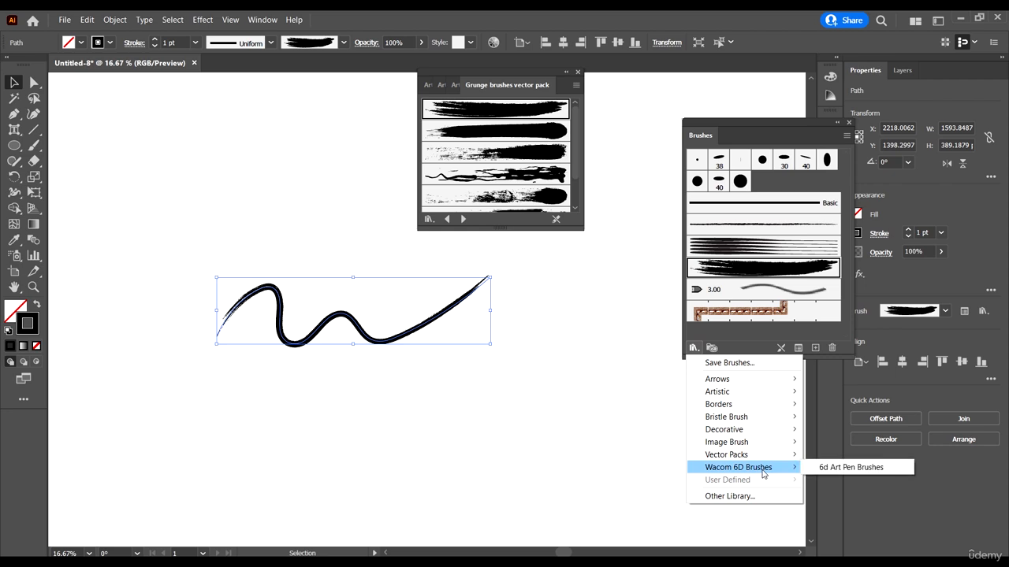
left_click(865, 468)
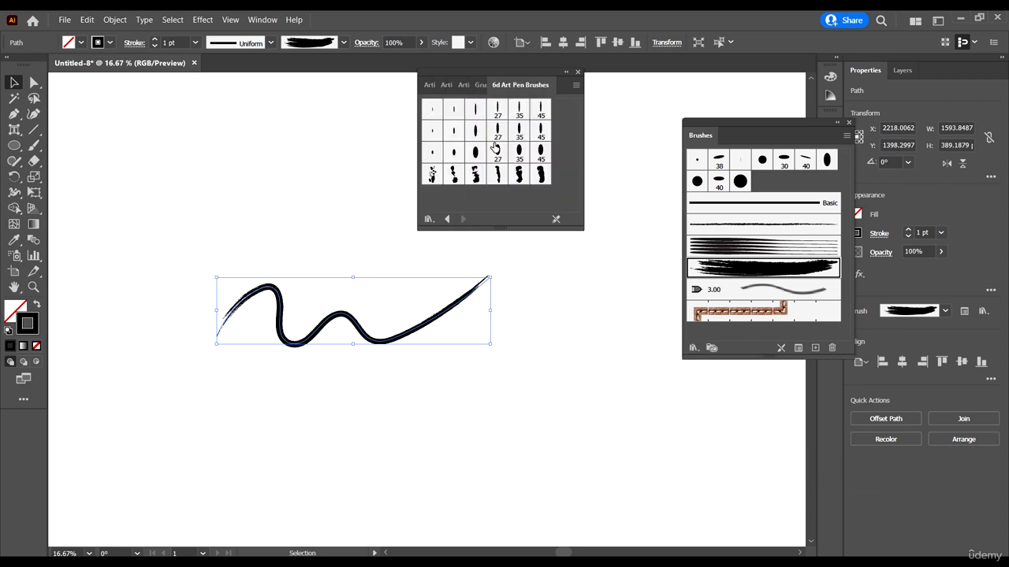
Step: Place the last scatter brush's artwork above the wavy stroke and scale it to about 162 px wide and 369 px high
left_click(540, 174)
left_click_drag(254, 202, 111, 83)
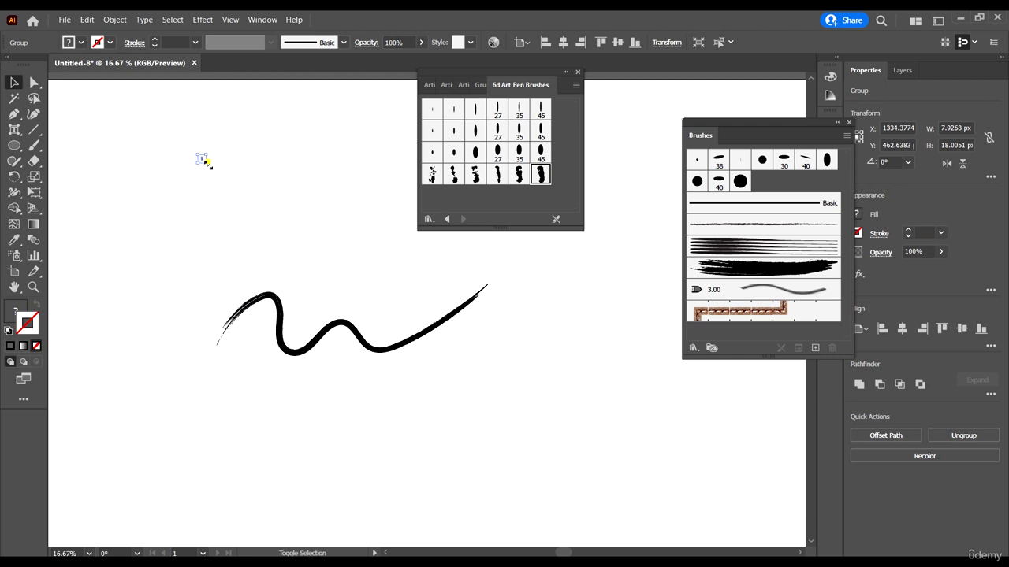
left_click_drag(205, 162, 229, 220)
Step: Try the heaviest 35 and 45 pt 6d art pen brushes with the placed shape, and delete the shape
left_click(518, 152)
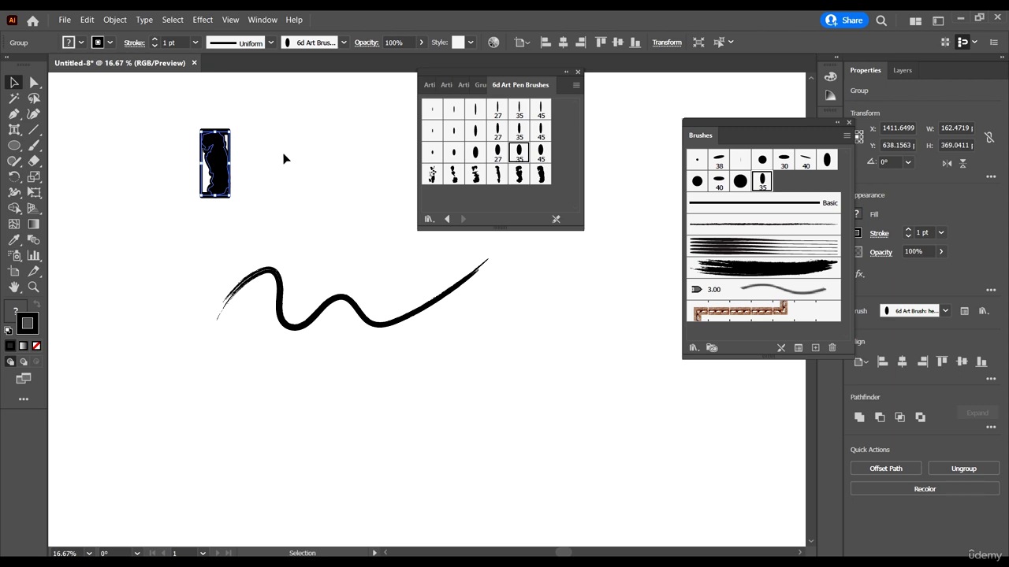
left_click(300, 175)
left_click(541, 151)
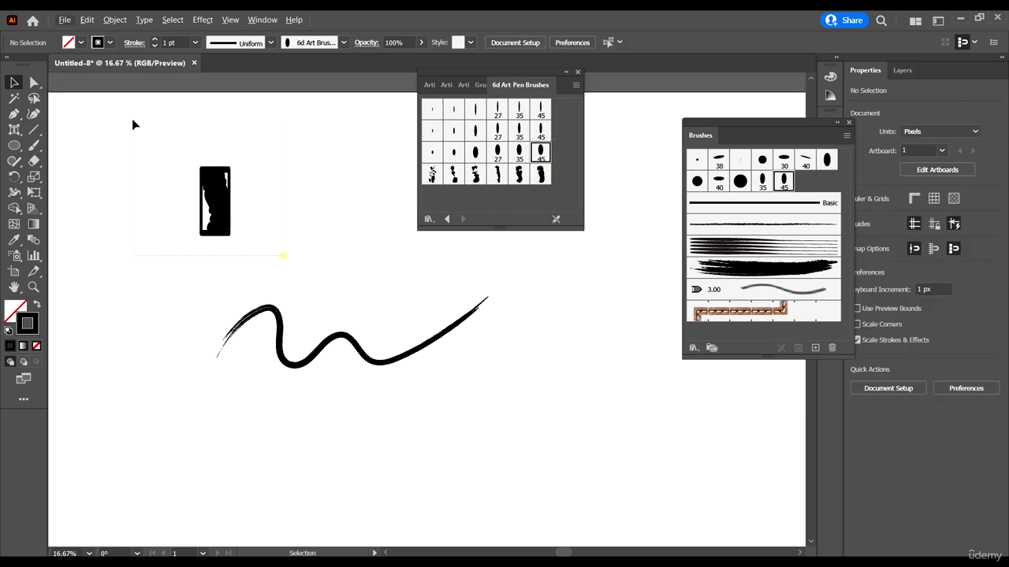
left_click_drag(131, 119, 131, 119)
key("Delete")
Step: Place the fifth scatter brush's artwork above the wavy stroke and scale it to about 155 px wide and 383 px high
left_click(520, 175)
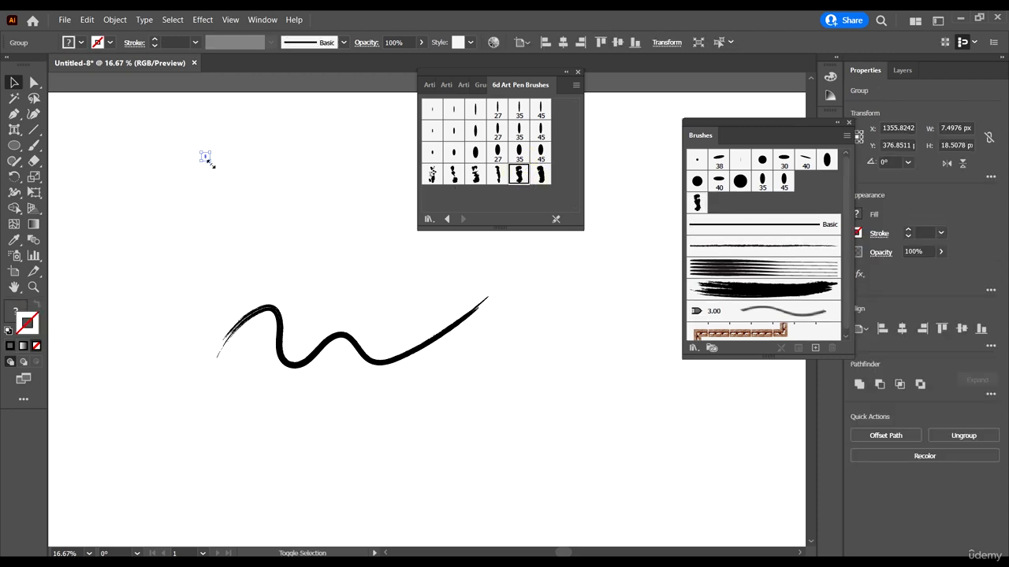
mouse_move(205, 158)
left_mouse_down()
mouse_move(339, 331)
mouse_move(316, 235)
left_mouse_up()
left_click(316, 229)
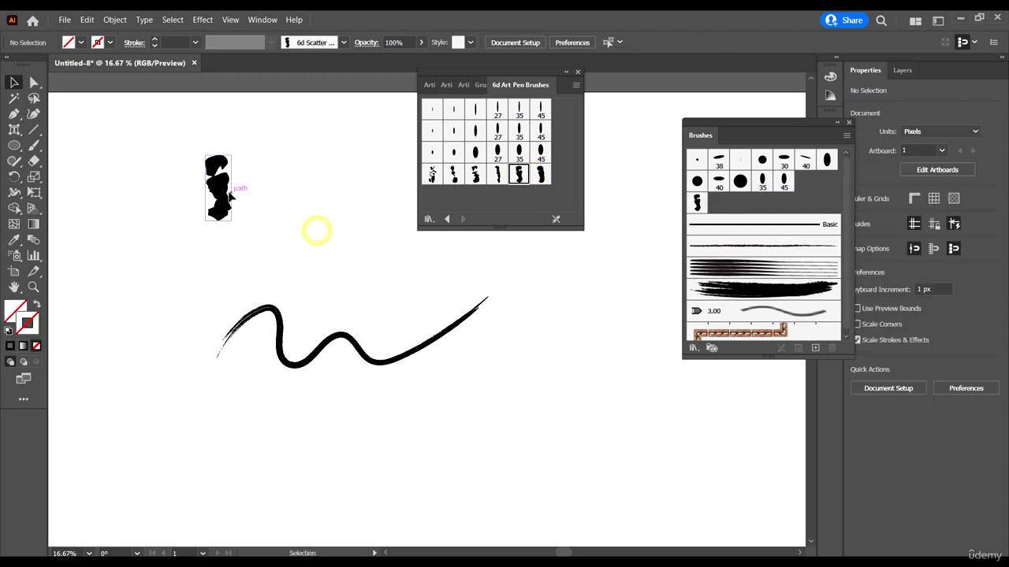
left_click(222, 183)
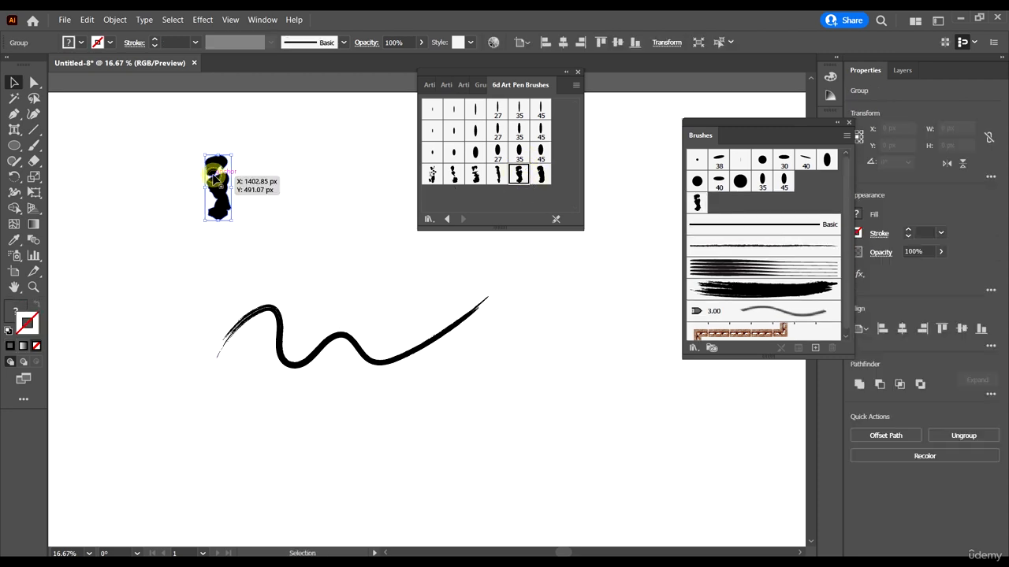
Step: Try to expand the placed scatter brush group with the Expand command
left_click(115, 20)
left_click(150, 156)
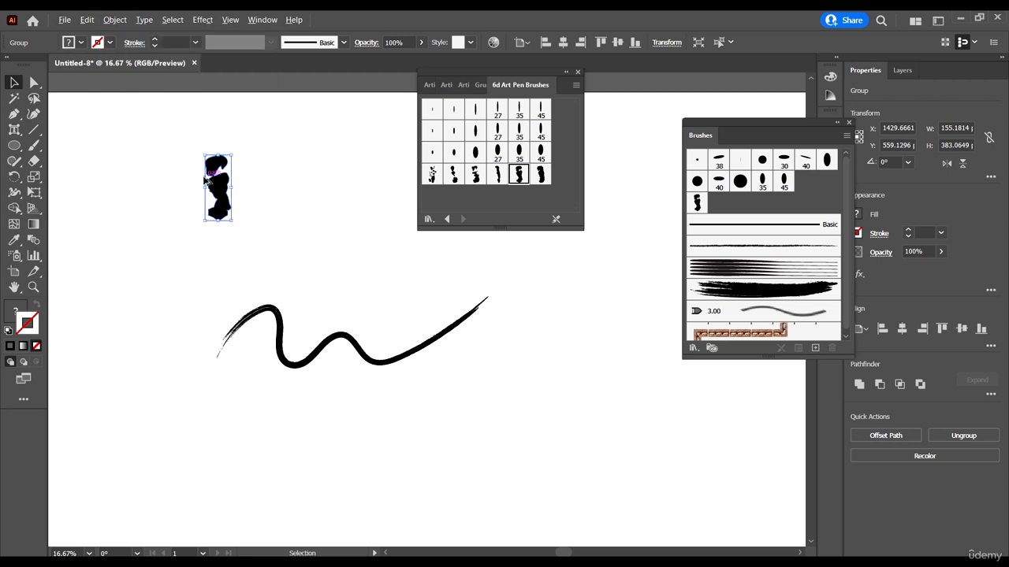
scroll(230, 186, "up", 2)
left_click(115, 19)
left_click(167, 154)
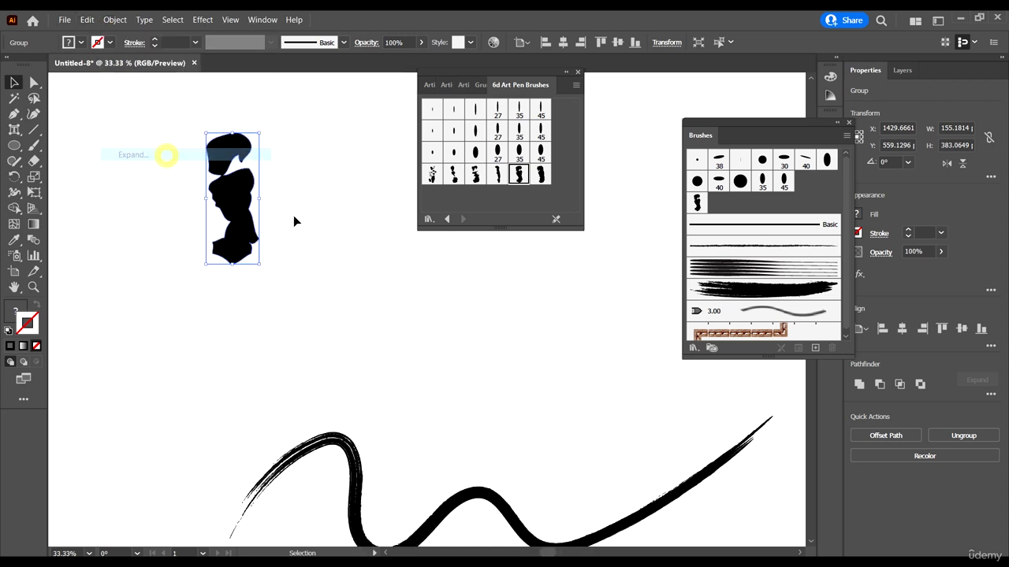
left_click(293, 216)
Step: Ungroup the scatter brush shape and look through the commands available for the resulting path
scroll(237, 197, "up", 1)
right_click(236, 194)
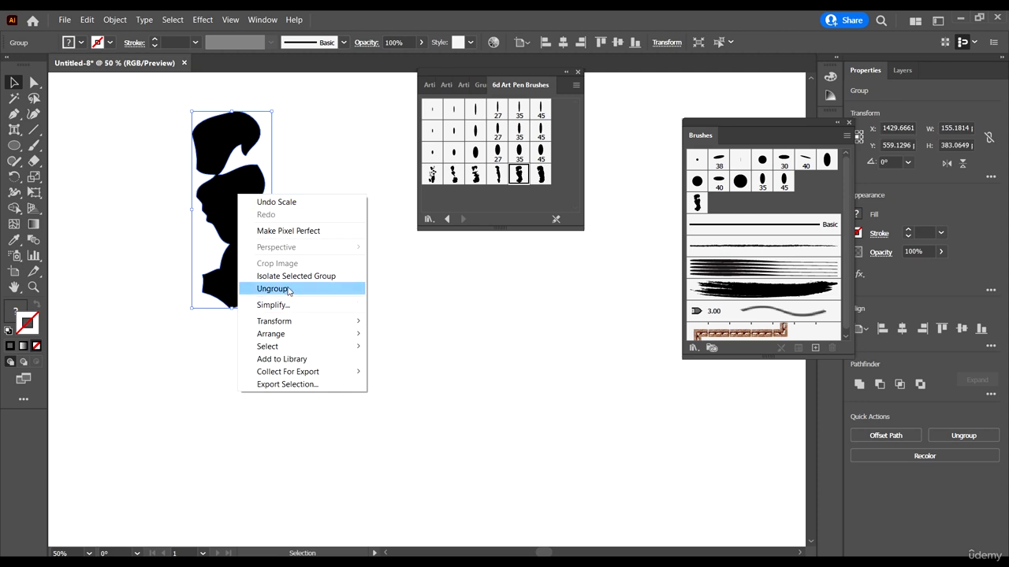
left_click(272, 288)
left_click(318, 243)
left_click(260, 196)
right_click(260, 196)
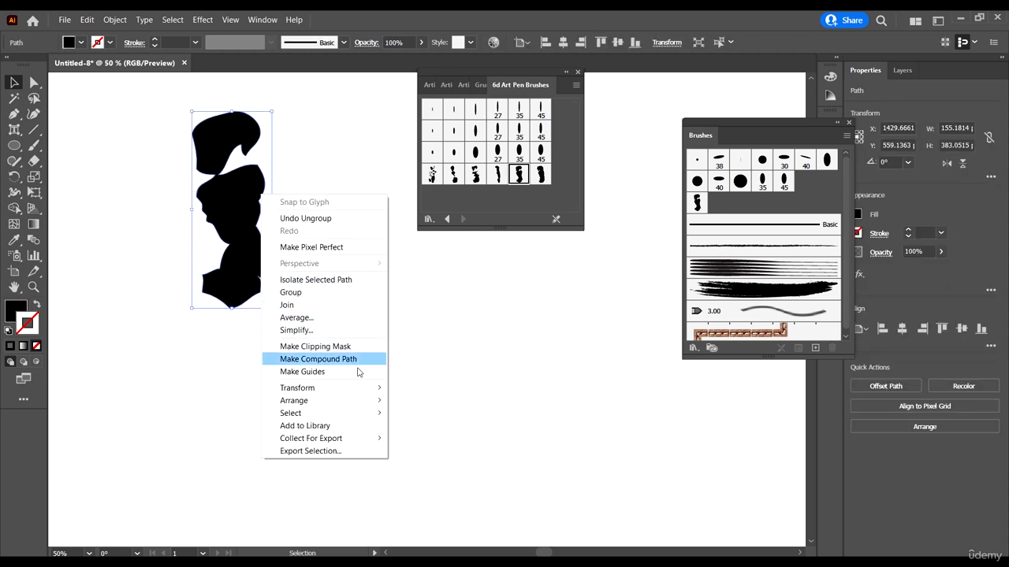
left_click(410, 308)
left_click(414, 306)
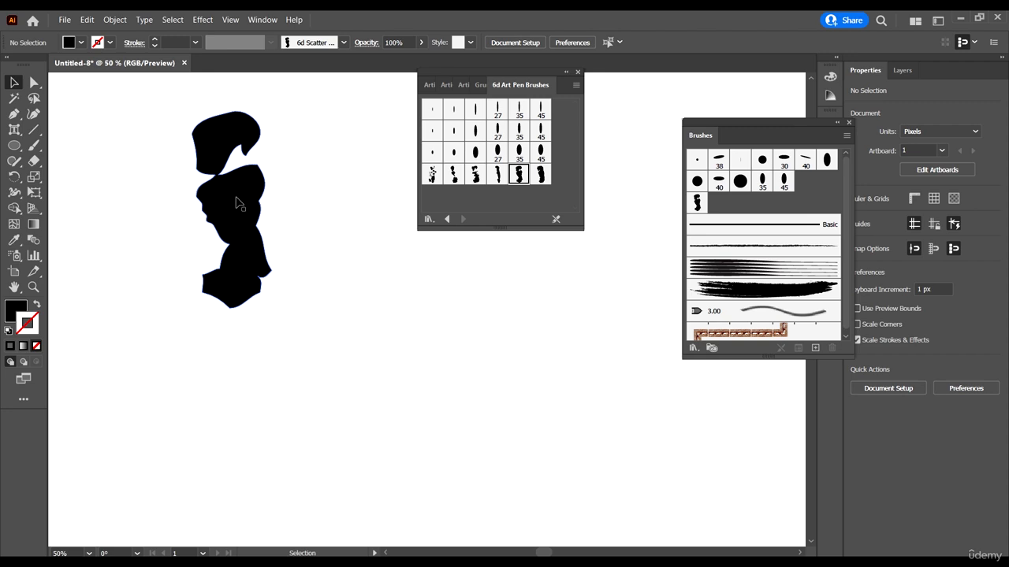
Step: Select the ungrouped black path, inspect it up close and try to expand it again
left_click(237, 198)
scroll(202, 139, "up", 5)
scroll(272, 322, "down", 5)
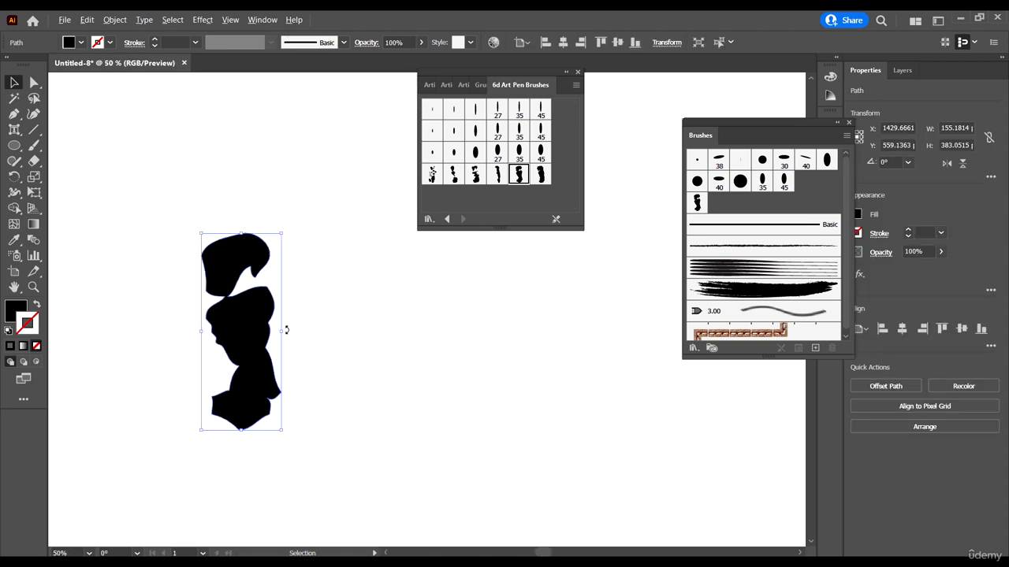
scroll(227, 207, "down", 2)
scroll(264, 199, "up", 2)
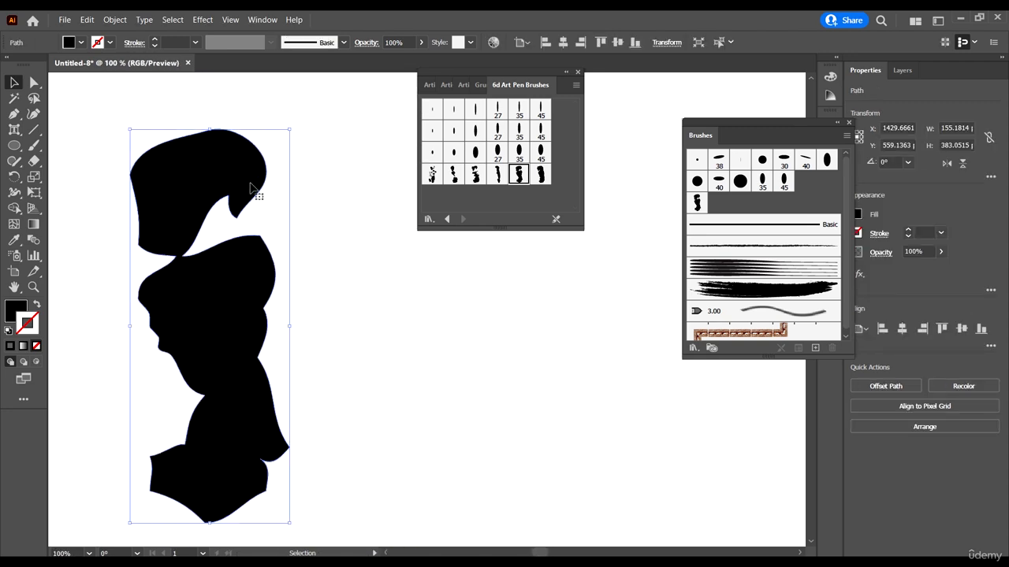
left_click(115, 20)
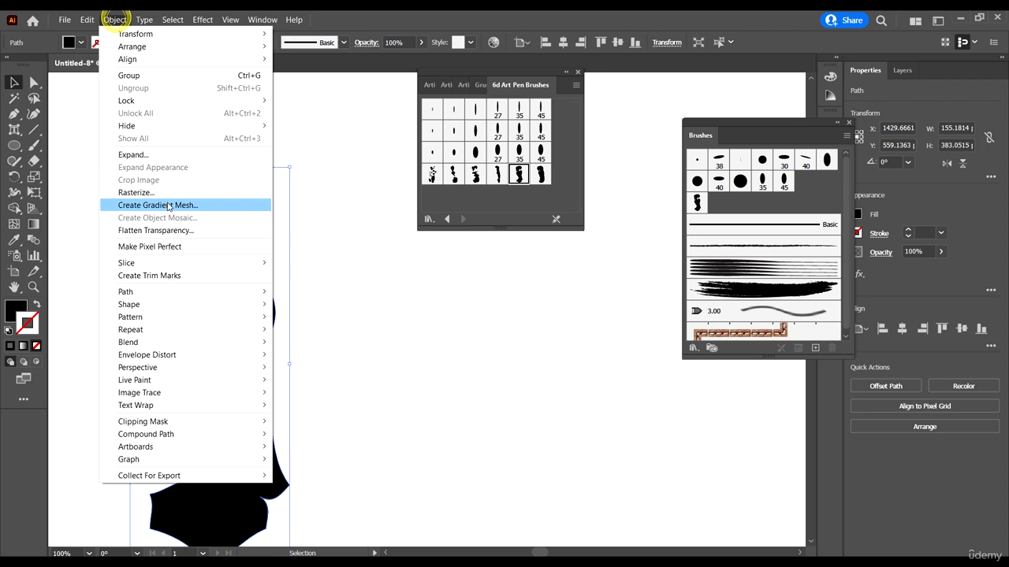
left_click(163, 152)
left_click(337, 321)
scroll(254, 315, "down", 2)
Step: Scale the black path to about 328 px wide and 810 px high and place it just left of the wavy stroke
left_click_drag(239, 327, 180, 241)
scroll(281, 290, "down", 3)
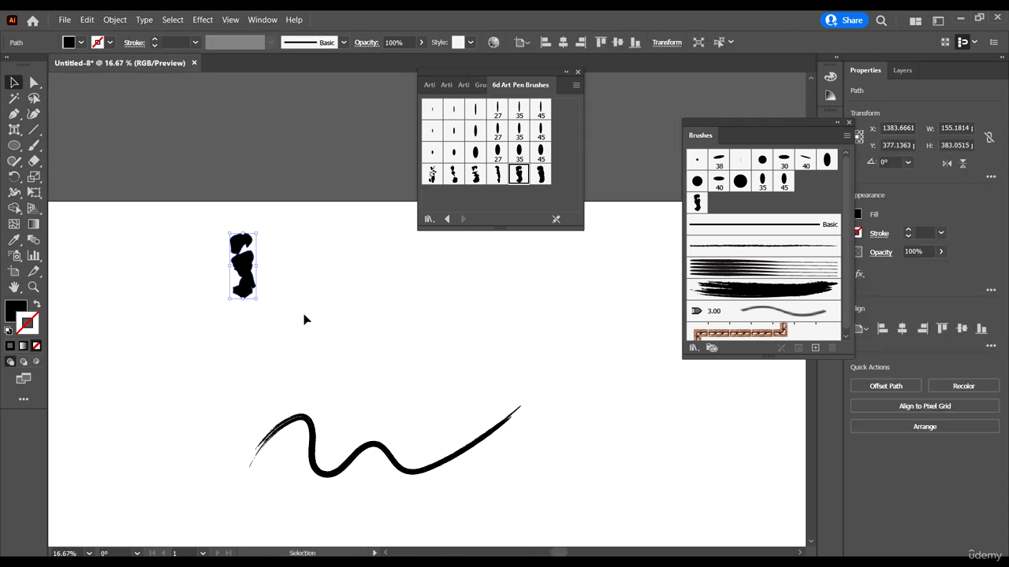
scroll(260, 250, "down", 1)
left_click_drag(254, 241, 298, 308)
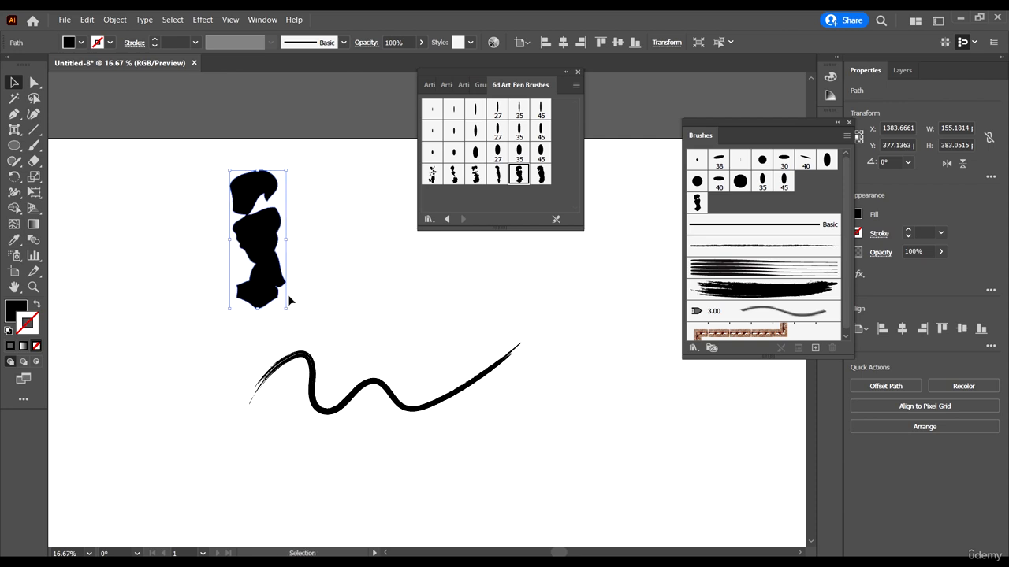
scroll(398, 236, "down", 1)
left_click_drag(331, 233, 260, 286)
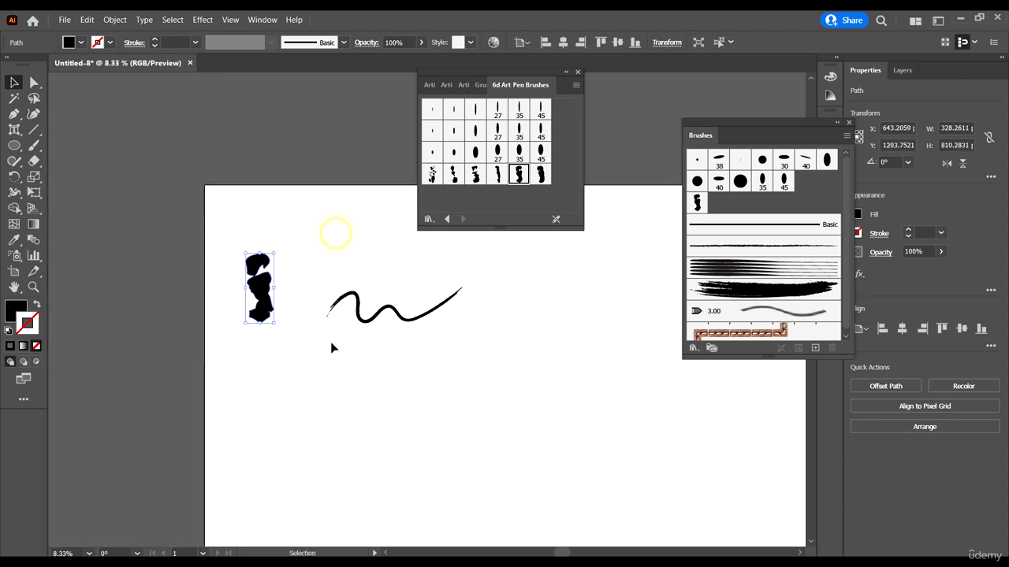
Step: Delete the enlarged black brush shape, leaving only the wavy stroke on the artboard
scroll(383, 320, "down", 1)
scroll(306, 313, "right", 1)
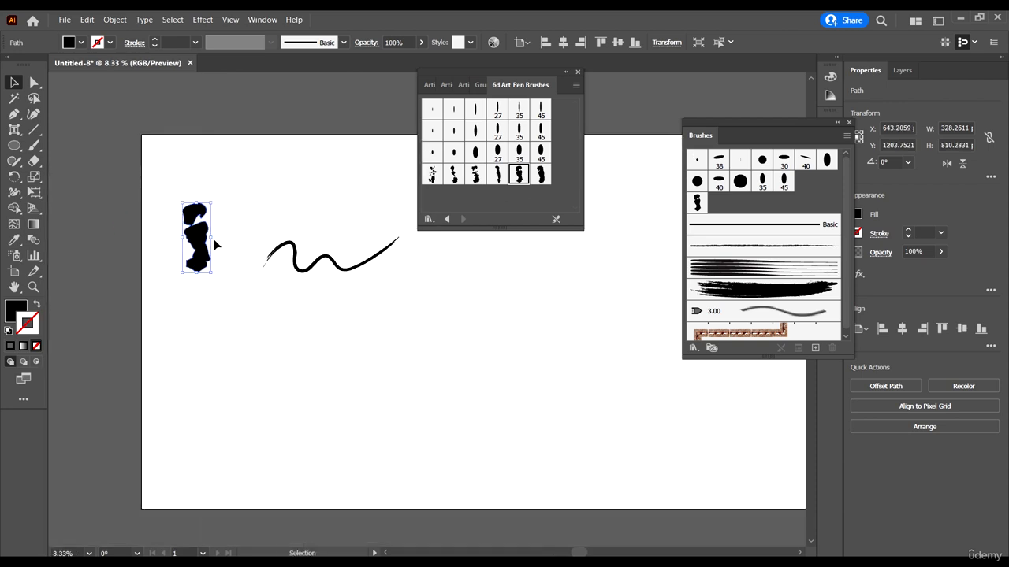
key("Delete")
scroll(257, 140, "up", 1)
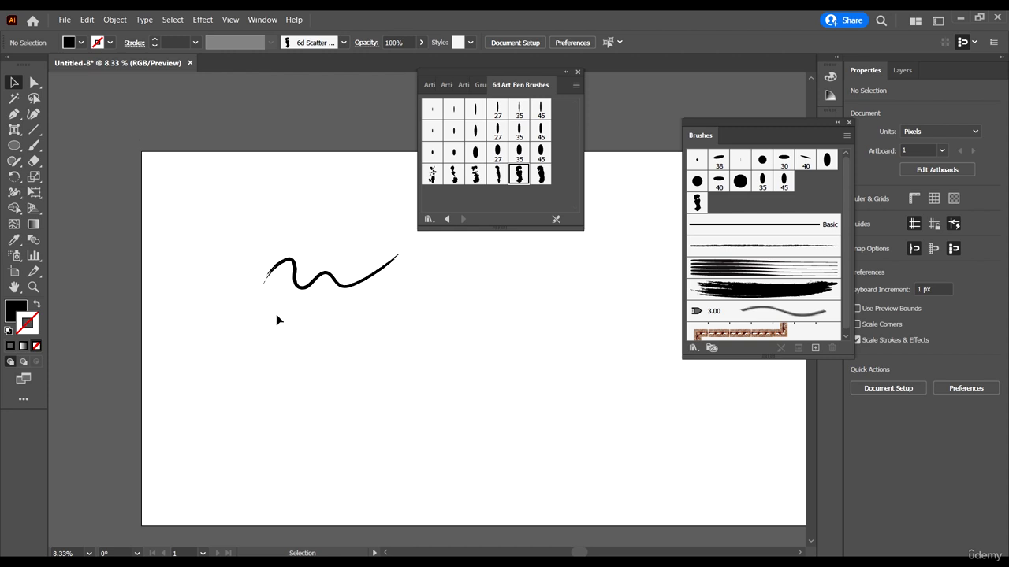
scroll(763, 263, "down", 1)
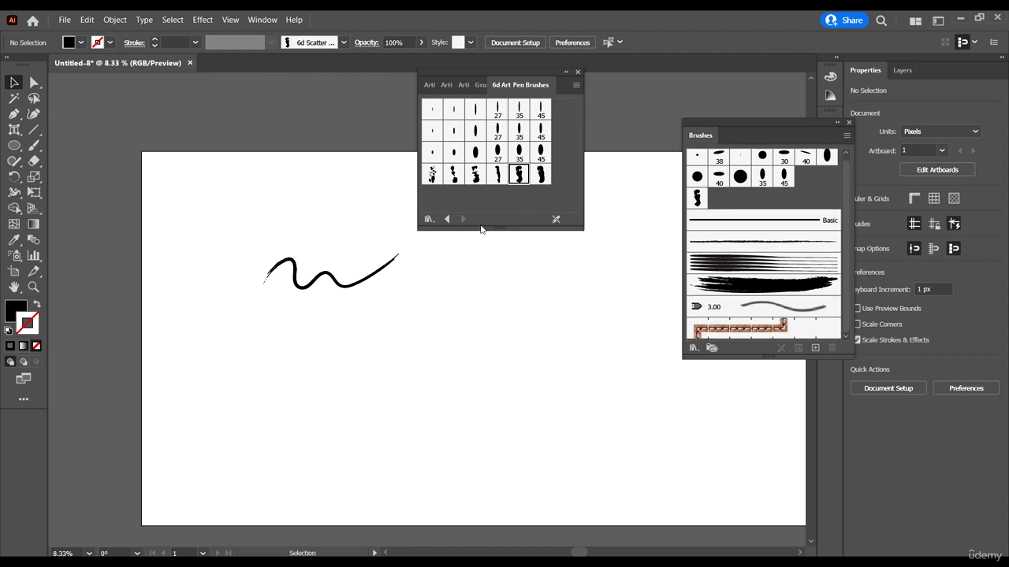
Step: Open the Hand Drawn brushes vector pack library from the Vector Packs category
left_click(430, 220)
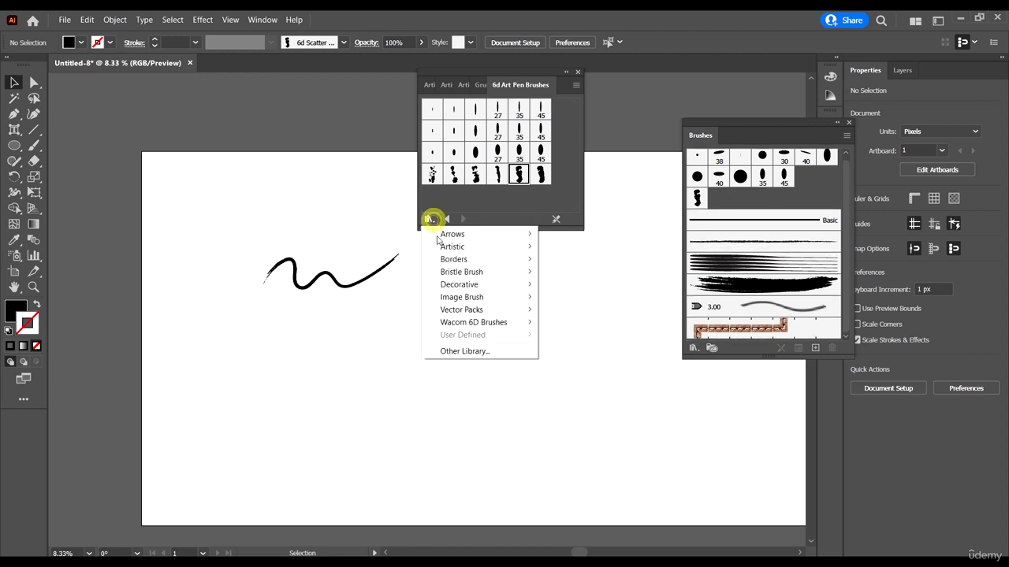
left_click(495, 326)
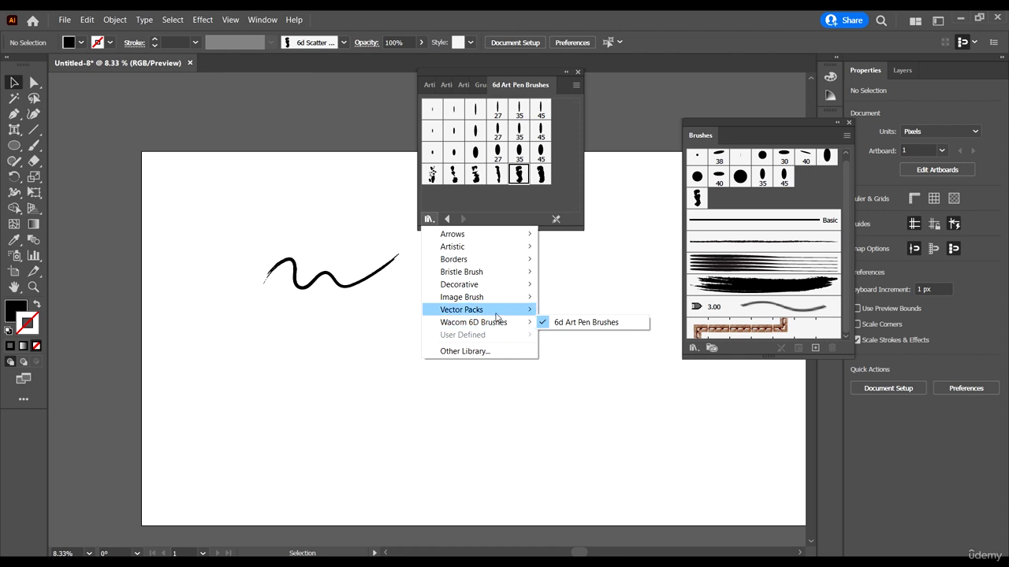
mouse_move(497, 316)
left_click(579, 323)
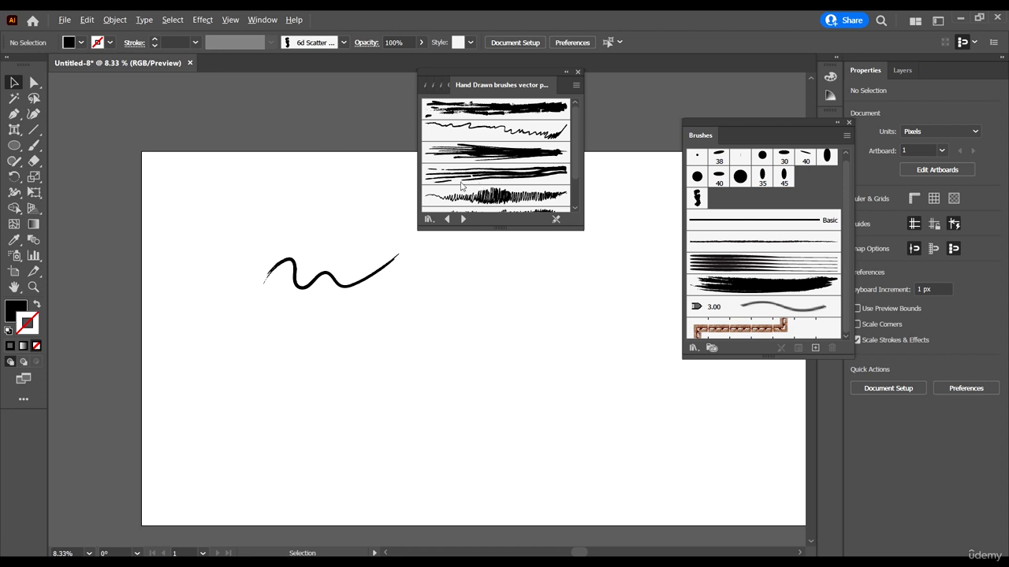
Step: Apply the fifth hand-drawn scribble brush to the wavy stroke and stretch the stroke to about 2315 px wide
scroll(276, 227, "up", 1)
left_click(363, 270)
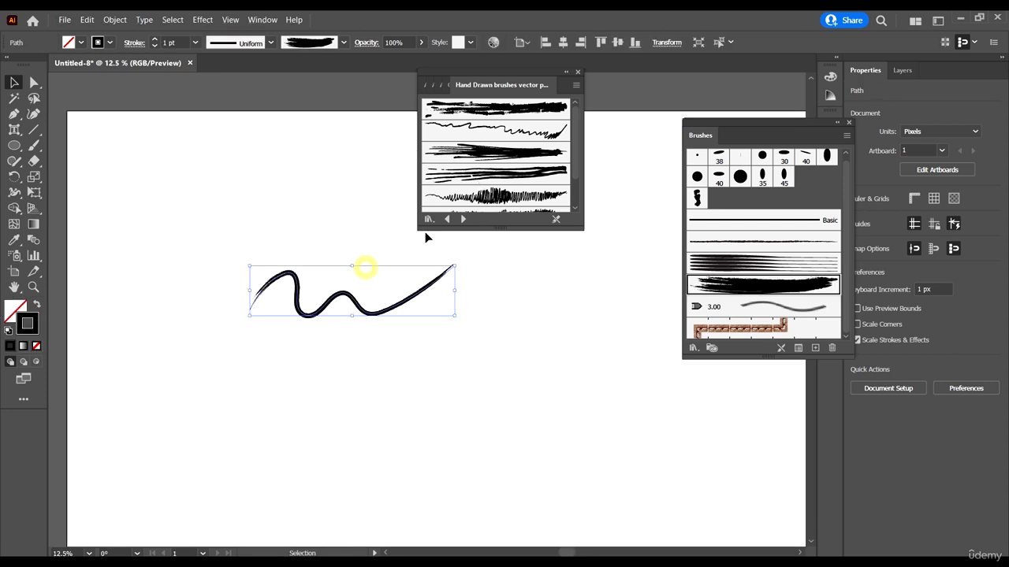
left_click(524, 201)
left_click_drag(456, 294, 548, 294)
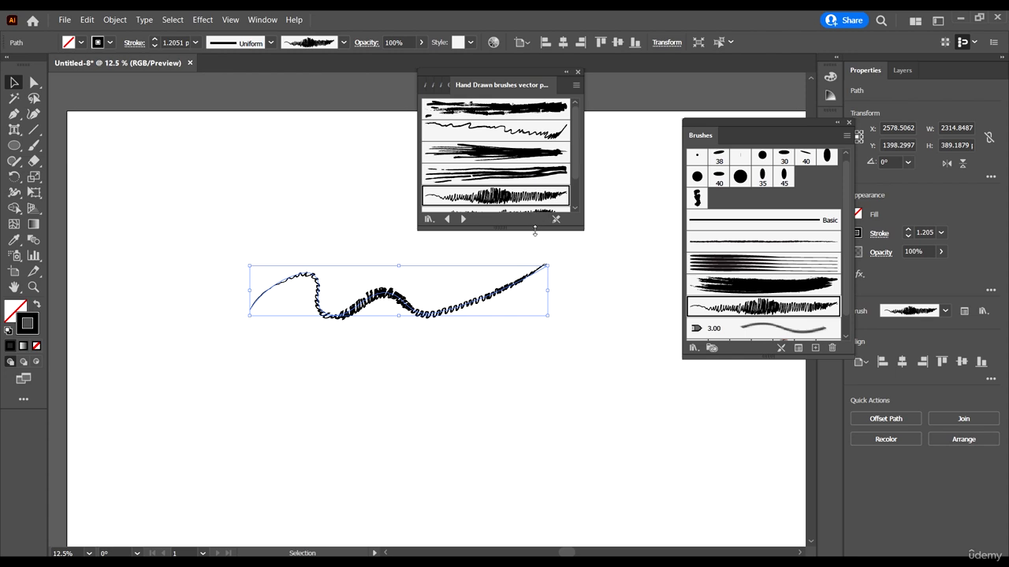
Step: Lengthen the brush library panel and try the second, then the first hand-drawn brush on the wavy stroke
left_click_drag(534, 231, 534, 252)
scroll(472, 261, "up", 2)
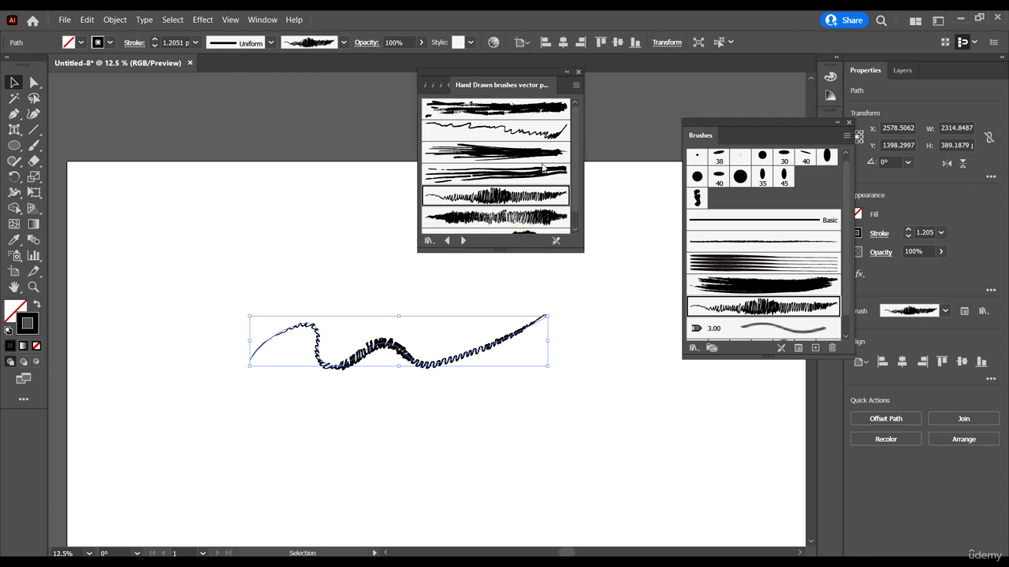
left_click(536, 134)
left_click(534, 106)
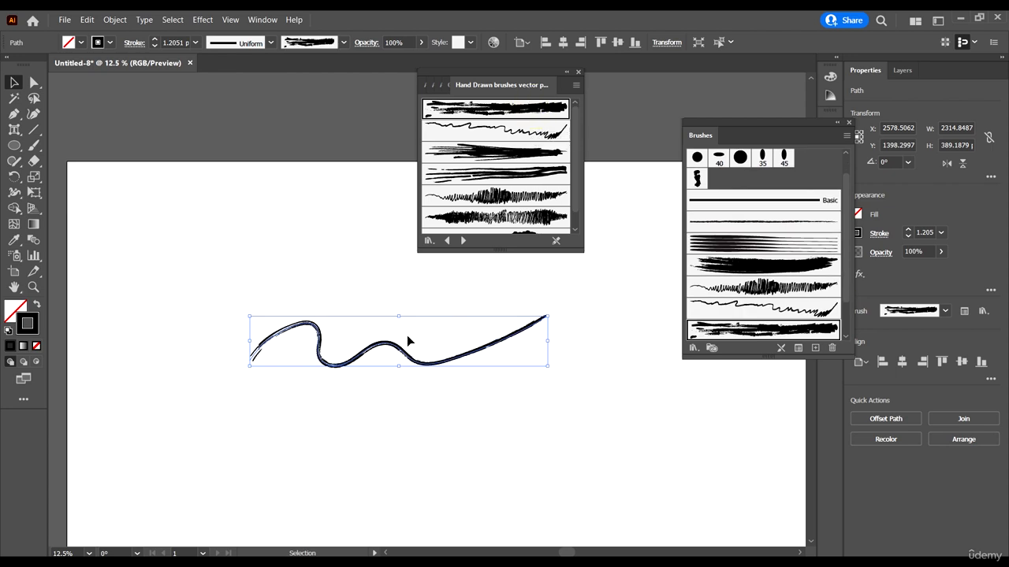
scroll(351, 361, "up", 1)
scroll(351, 361, "up", 1)
scroll(333, 341, "down", 3)
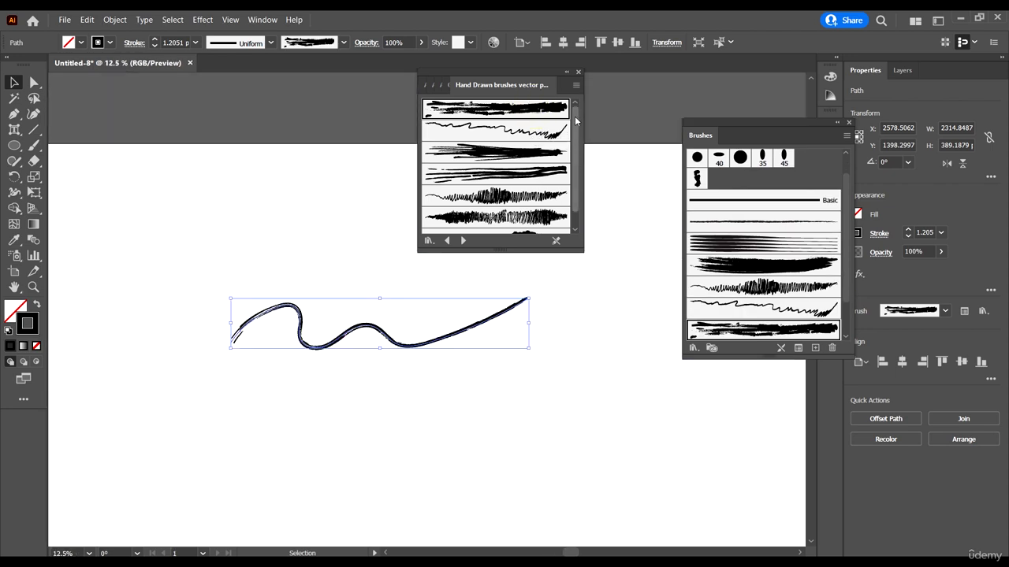
Step: Browse the remaining hand-drawn brushes and open the Decorative_Banners and Seals brush library
left_click_drag(575, 121, 569, 200)
scroll(342, 266, "down", 1)
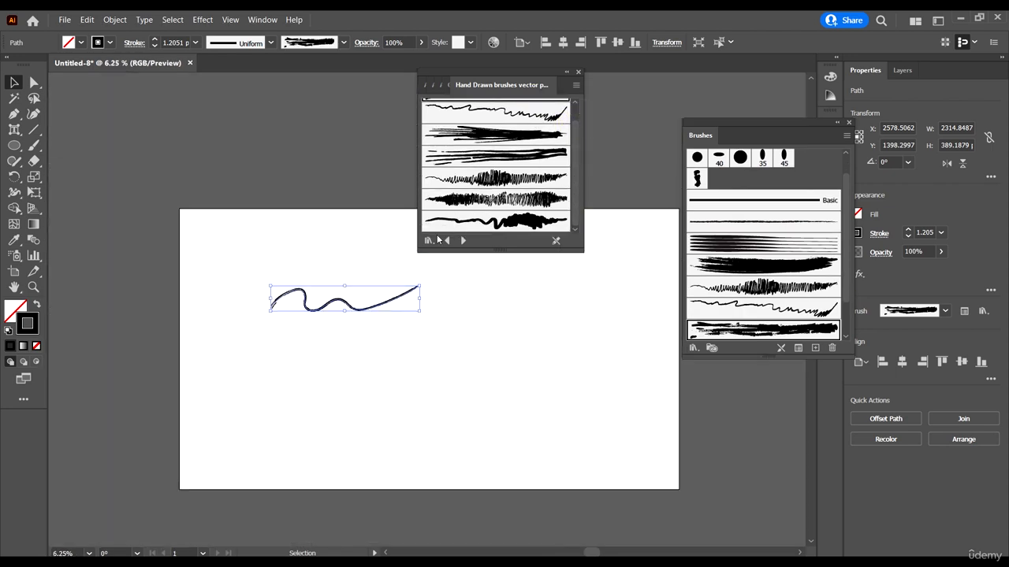
left_click(429, 241)
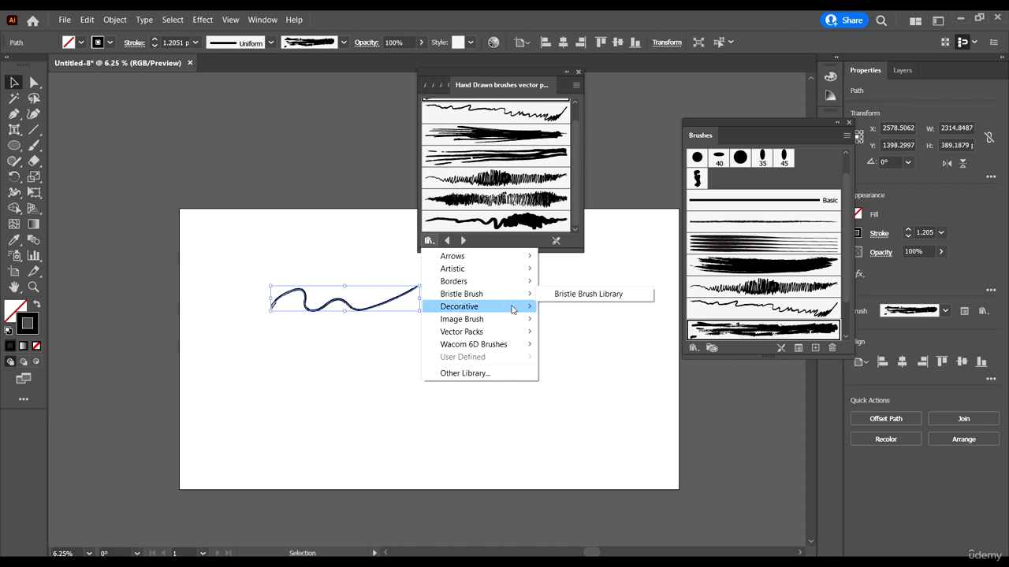
mouse_move(510, 310)
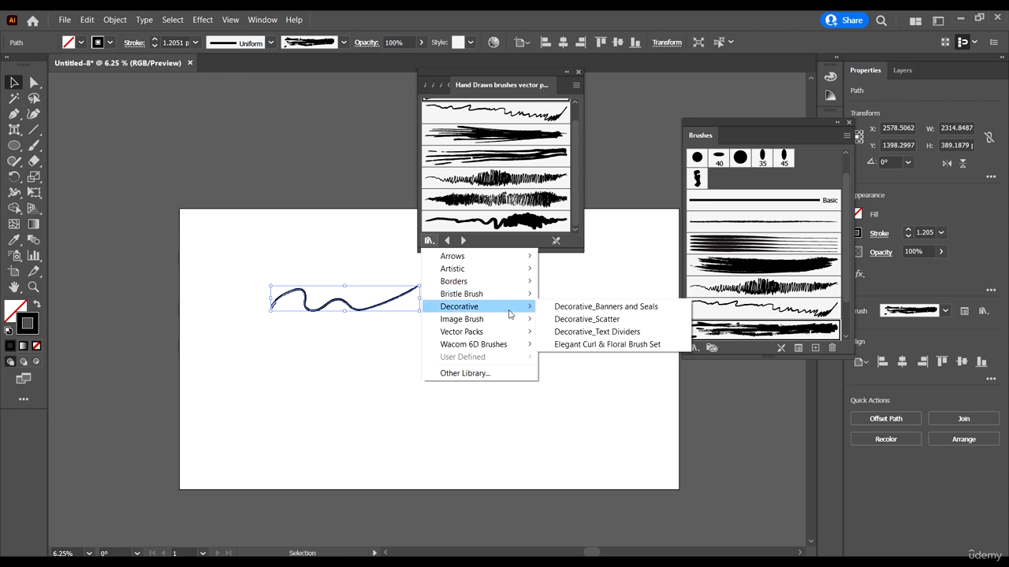
left_click(606, 306)
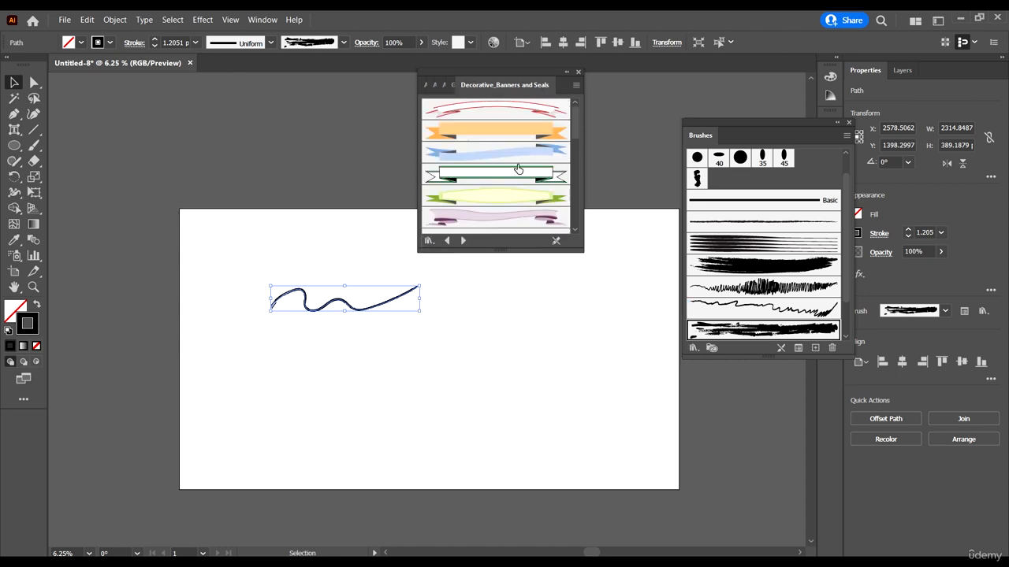
Step: Apply the orange ribbon banner brush to the wavy stroke and paint a curved stroke about 4937 px wide below it
left_click(510, 131)
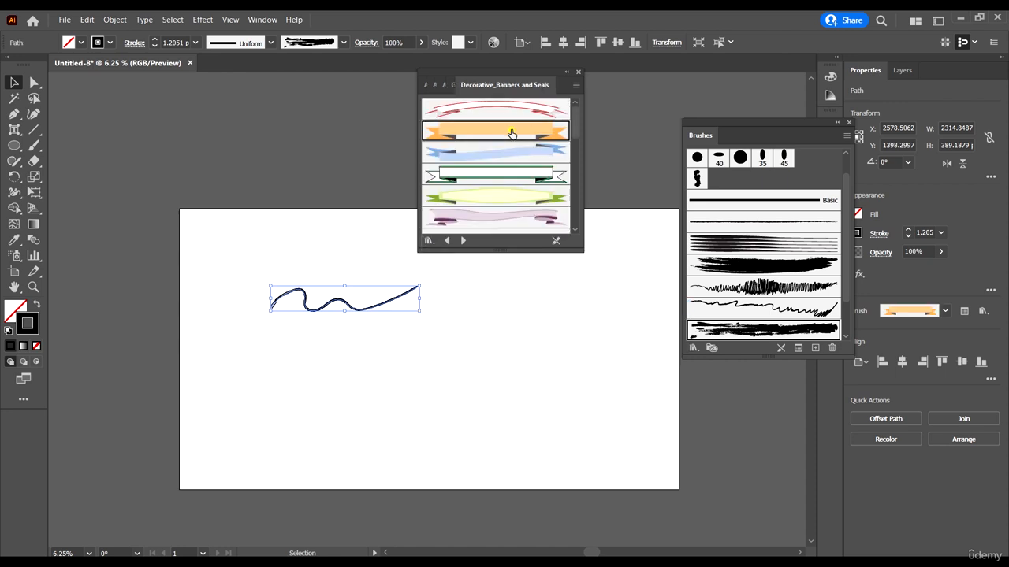
left_click(33, 145)
left_click_drag(218, 376, 538, 359)
scroll(546, 367, "up", 4)
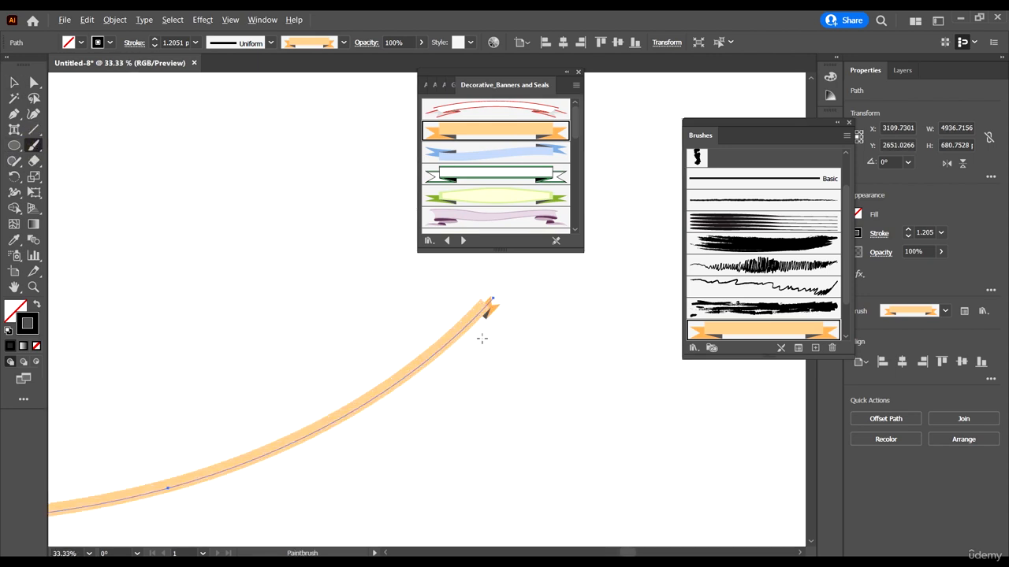
scroll(480, 335, "down", 3)
scroll(363, 278, "up", 2)
Step: Set the stroke weight of the long curved orange banner to 27 pt
left_click(172, 43)
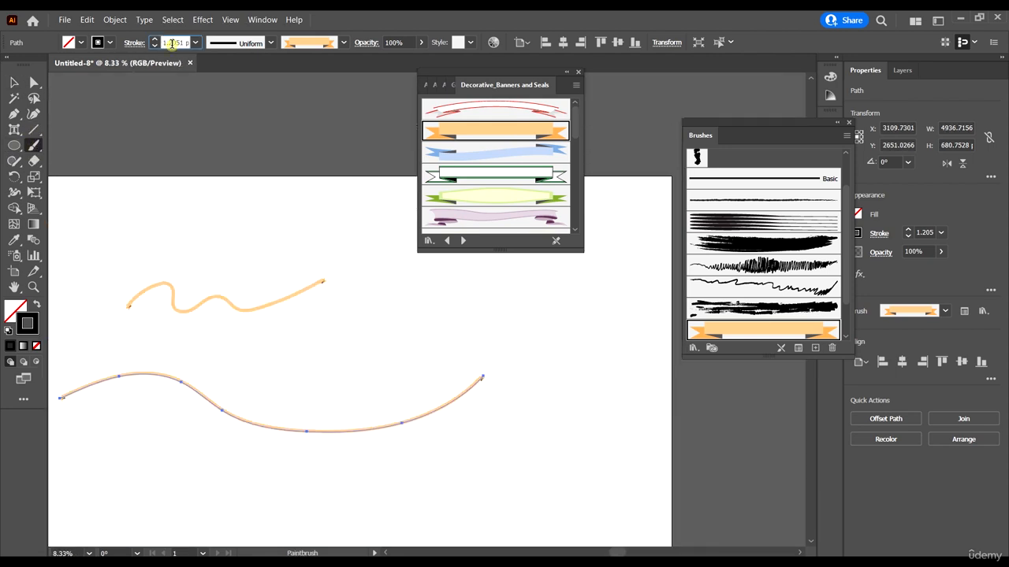
scroll(171, 43, "up", 5)
scroll(189, 63, "up", 4)
scroll(181, 42, "up", 20)
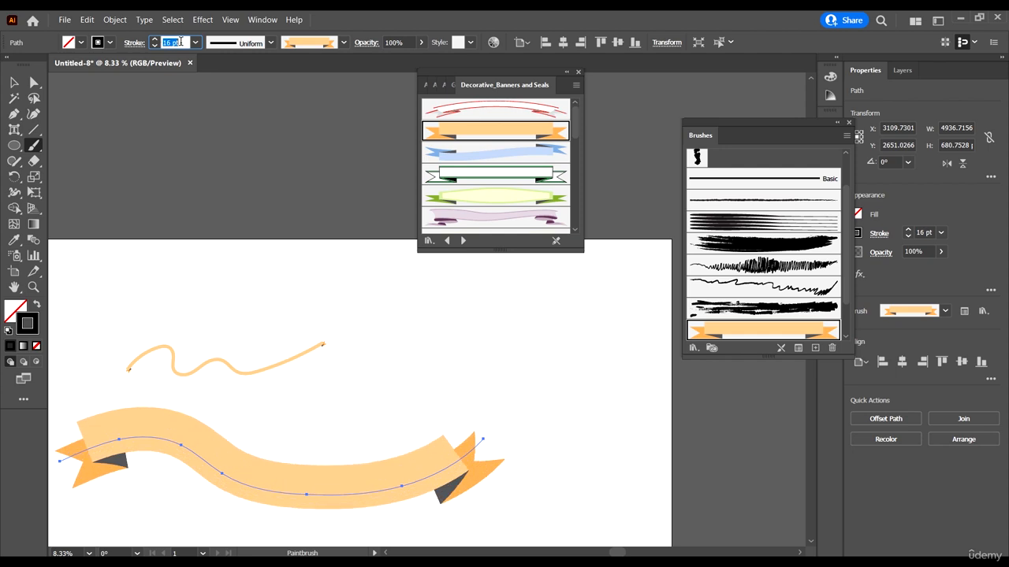
scroll(317, 323, "down", 5)
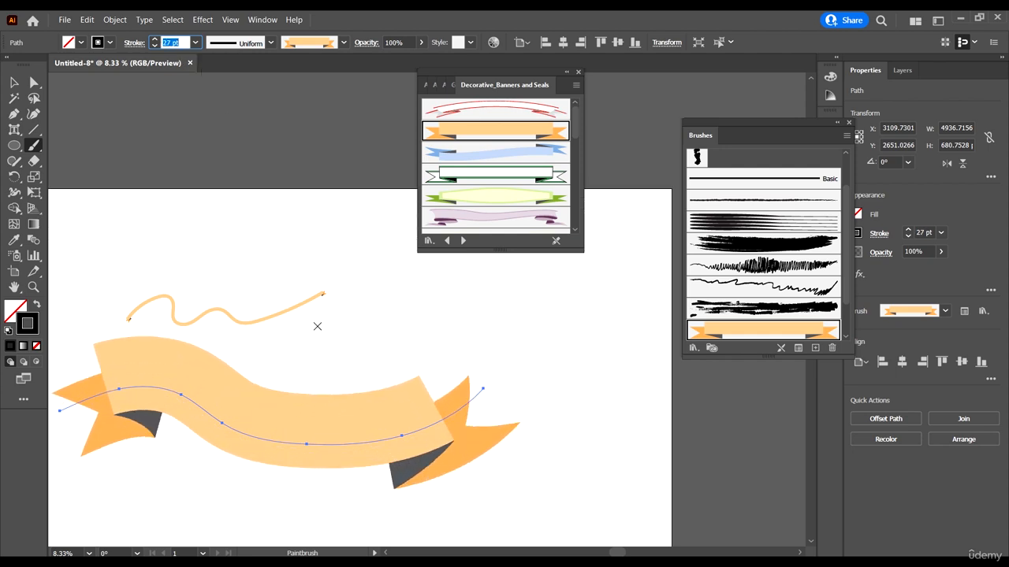
scroll(293, 261, "left", 3)
scroll(369, 244, "right", 3)
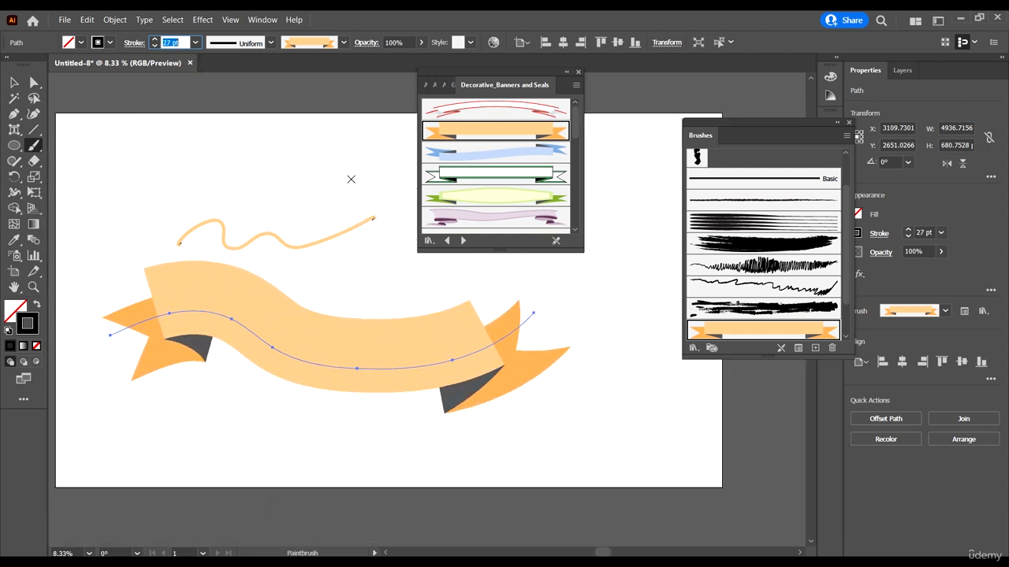
Step: Paint a green banner stroke about 2650 px wide above the wavy stroke and give the large banner the orange ribbon brush again
left_click(532, 199)
left_click_drag(384, 167, 388, 163)
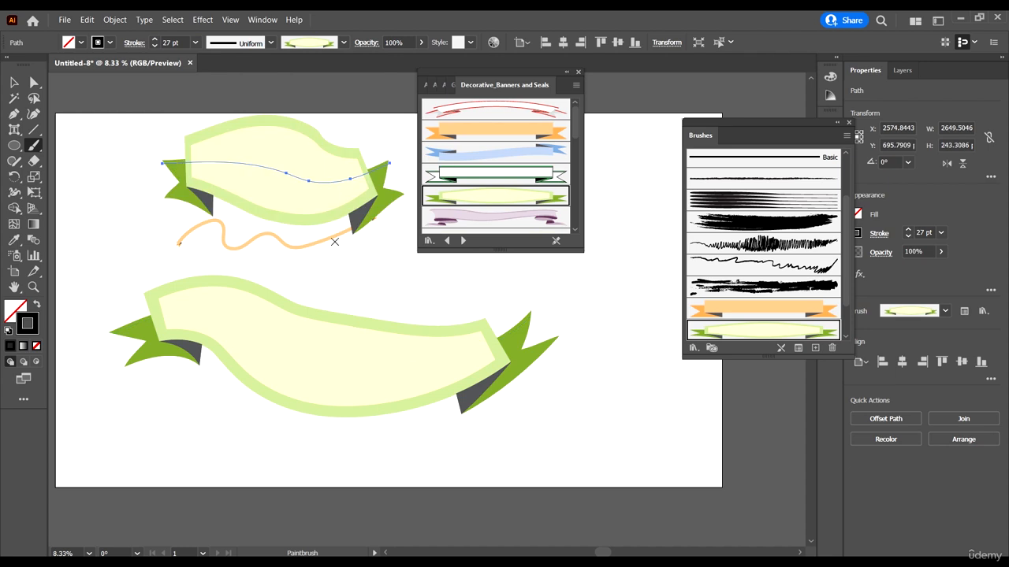
left_click(14, 82)
left_click(240, 283)
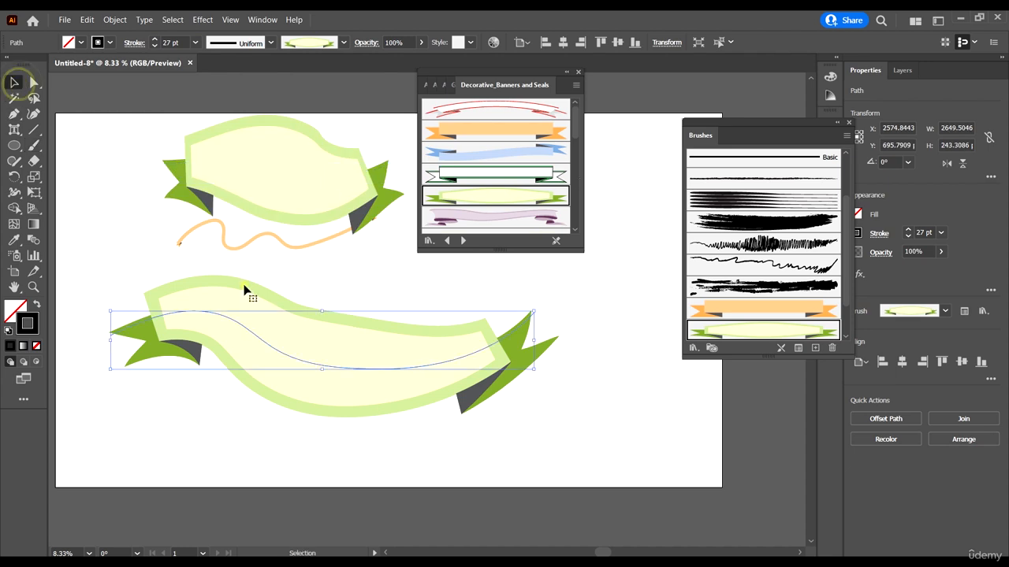
left_click(505, 131)
left_click(625, 422)
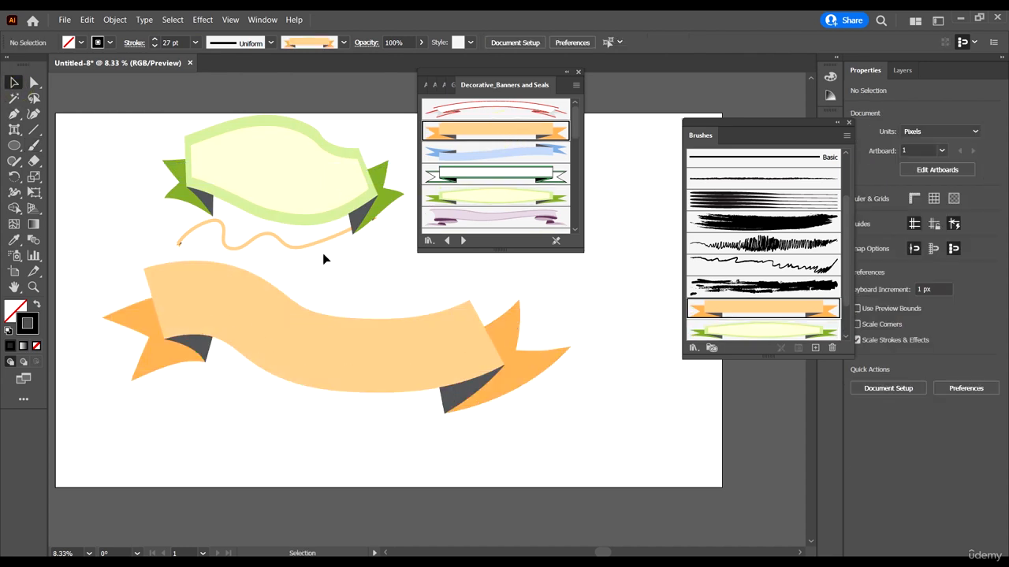
Step: Move the wavy stroke below the orange banner and apply the arrow frame banner brush to it
mouse_move(319, 253)
left_mouse_down()
mouse_move(536, 296)
mouse_move(621, 429)
mouse_move(555, 471)
left_mouse_up()
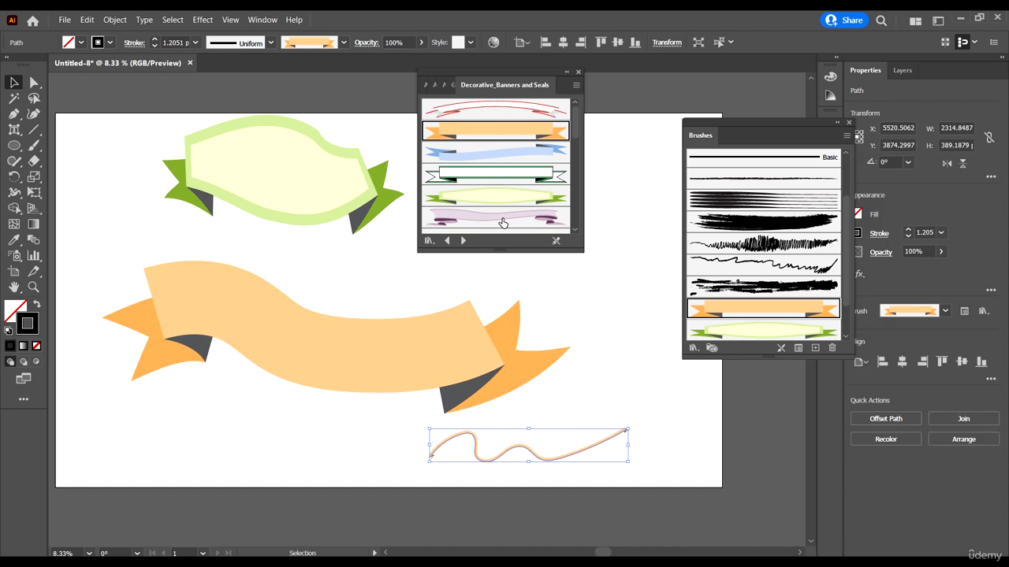
scroll(504, 221, "down", 5)
left_click(508, 193)
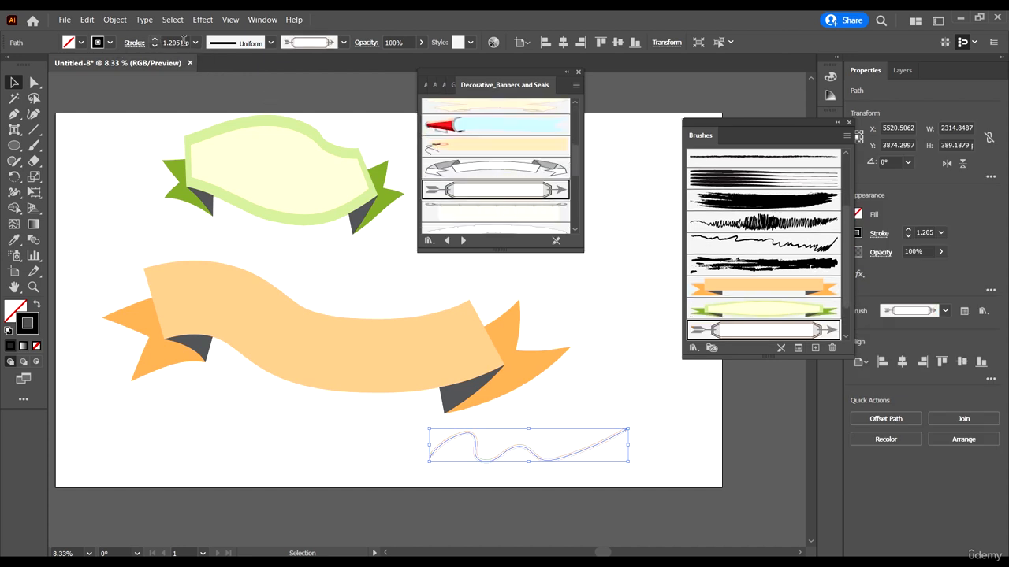
Step: Set the stroke weight of the wavy arrow frame stroke to 9 pt and deselect it
left_click(195, 42)
left_click(183, 42)
scroll(182, 41, "up", 1)
scroll(182, 42, "up", 9)
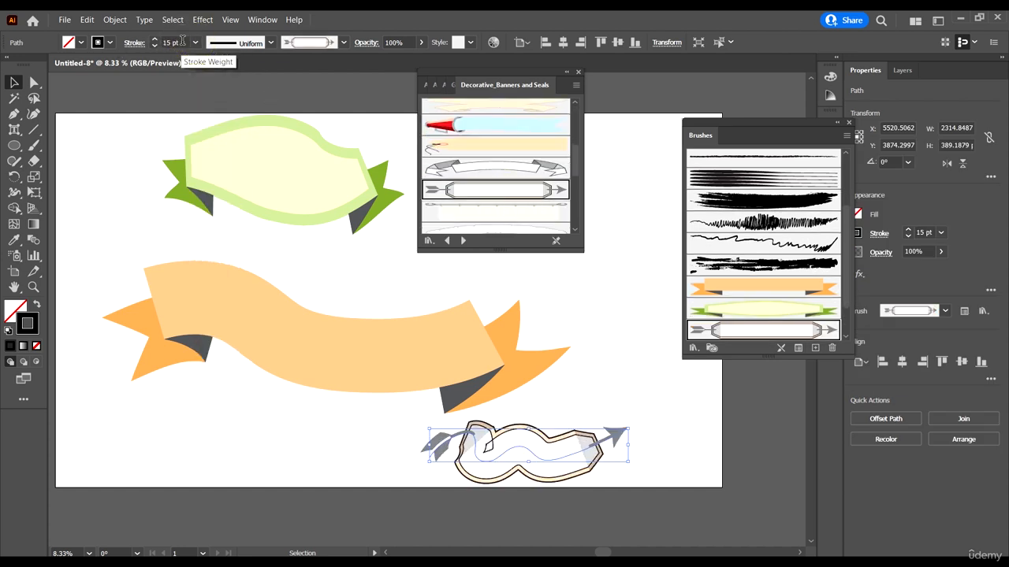
scroll(182, 42, "down", 2)
left_click(565, 309)
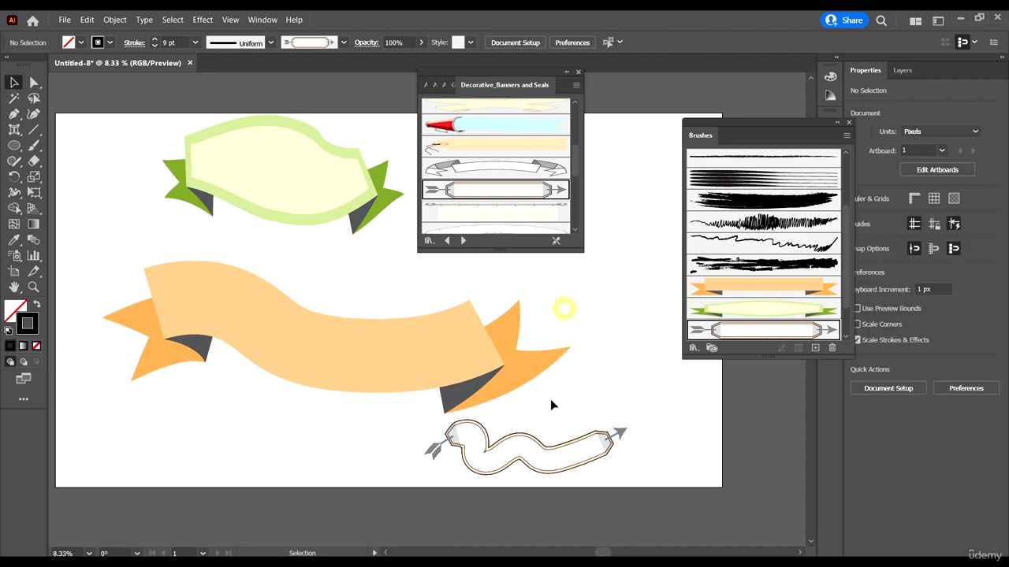
Step: Move the wavy arrow stroke into the gap above the orange banner's end and apply the Starburst 6 brush
scroll(567, 442, "up", 2)
mouse_move(588, 505)
left_mouse_down()
mouse_move(623, 315)
mouse_move(532, 319)
left_mouse_up()
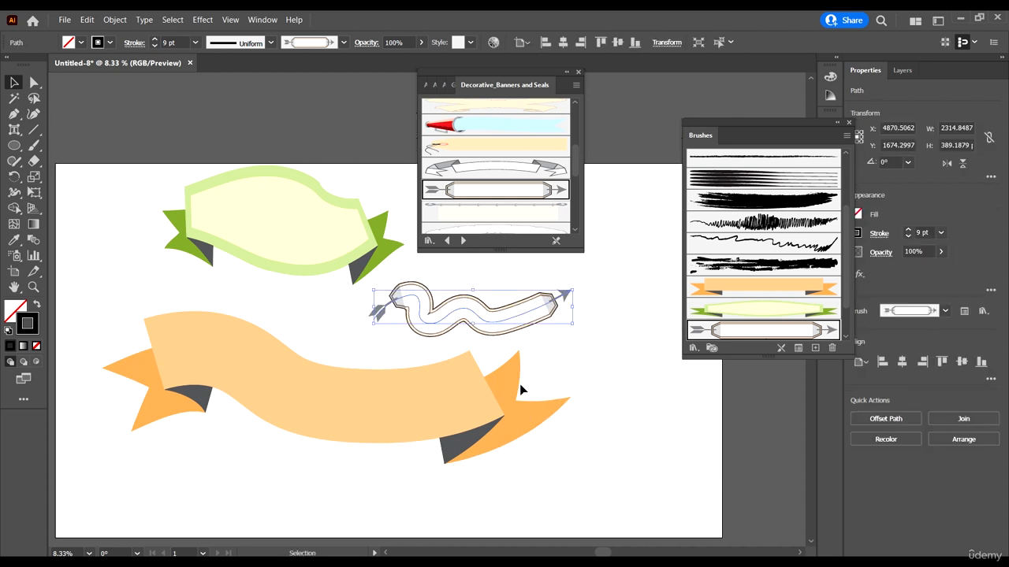
scroll(520, 389, "down", 1)
scroll(545, 164, "down", 3)
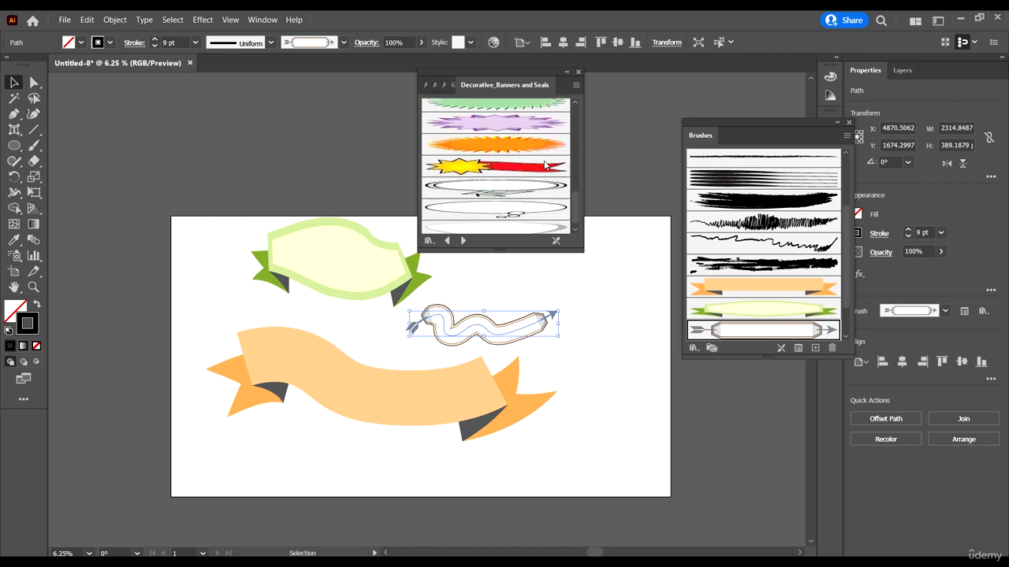
scroll(544, 166, "down", 1)
left_click(526, 159)
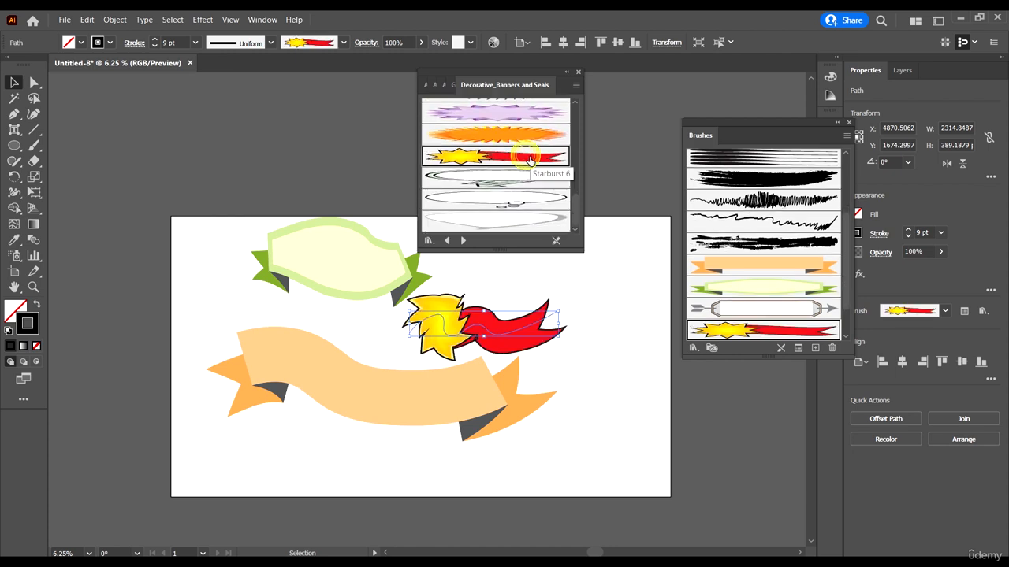
Step: Place the Starburst 6 artwork as a separate object about 2187 px wide and position it beyond the green banner's tail end
mouse_move(236, 162)
left_mouse_down()
mouse_move(326, 211)
mouse_move(372, 264)
mouse_move(367, 255)
left_mouse_up()
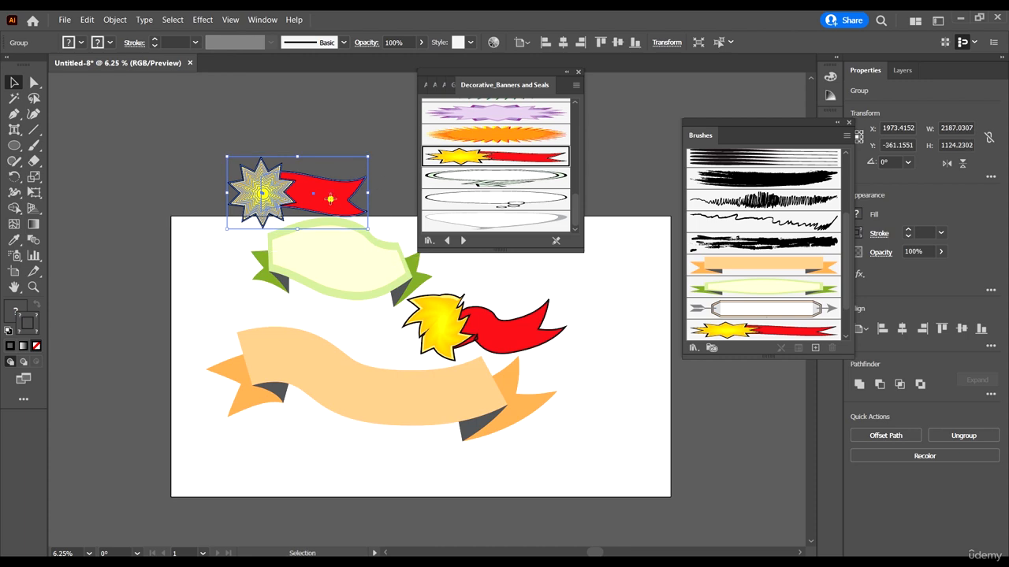
left_click(360, 144)
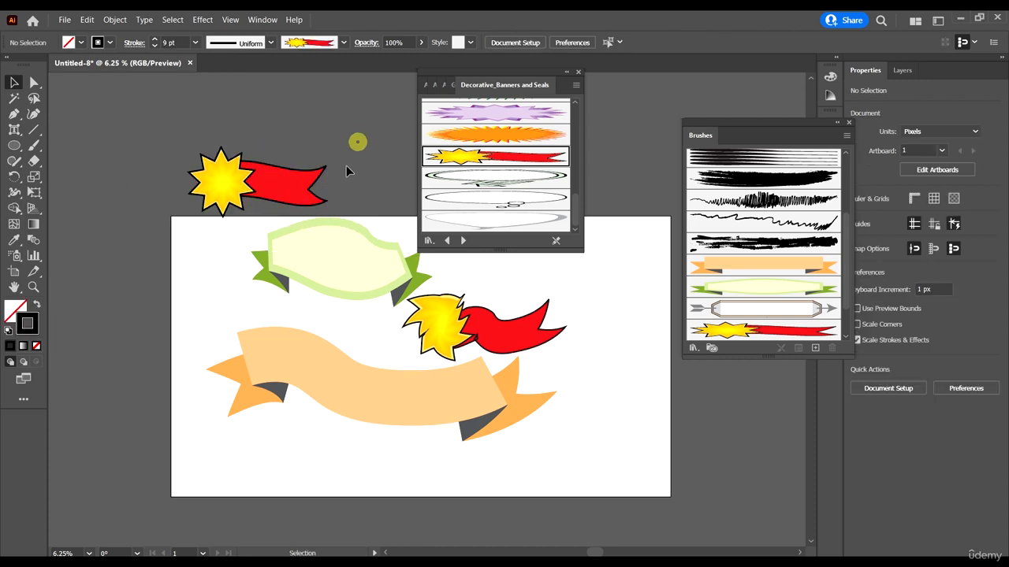
scroll(232, 167, "up", 4)
scroll(199, 167, "down", 3)
left_click(249, 185)
left_click_drag(248, 185, 617, 291)
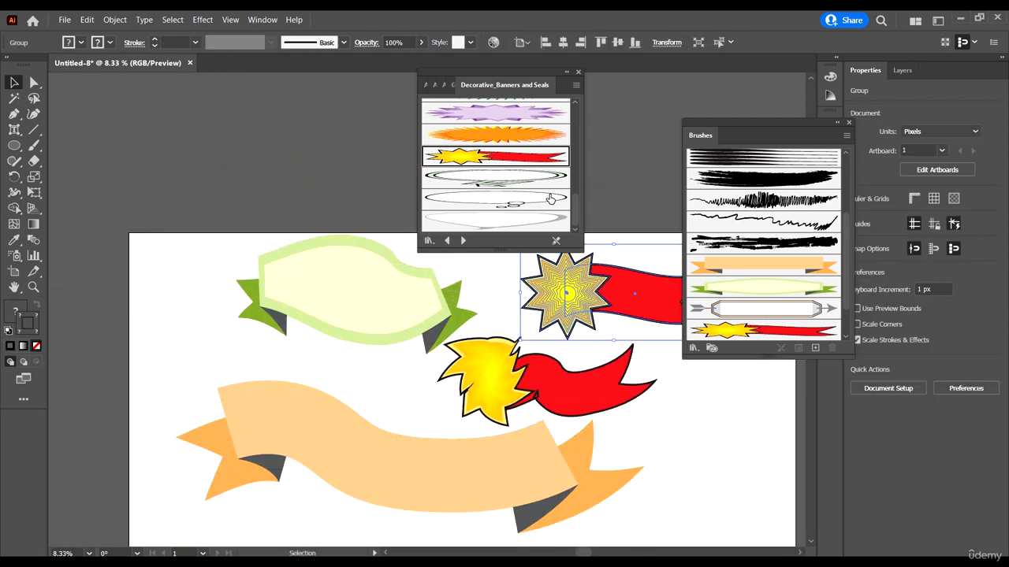
Step: Place the thought bubble brush artwork as an object about 924 px wide and move it onto the artboard beside the green banner
left_click(520, 201)
left_click_drag(184, 121, 257, 199)
left_click(187, 121)
left_click_drag(226, 130, 197, 262)
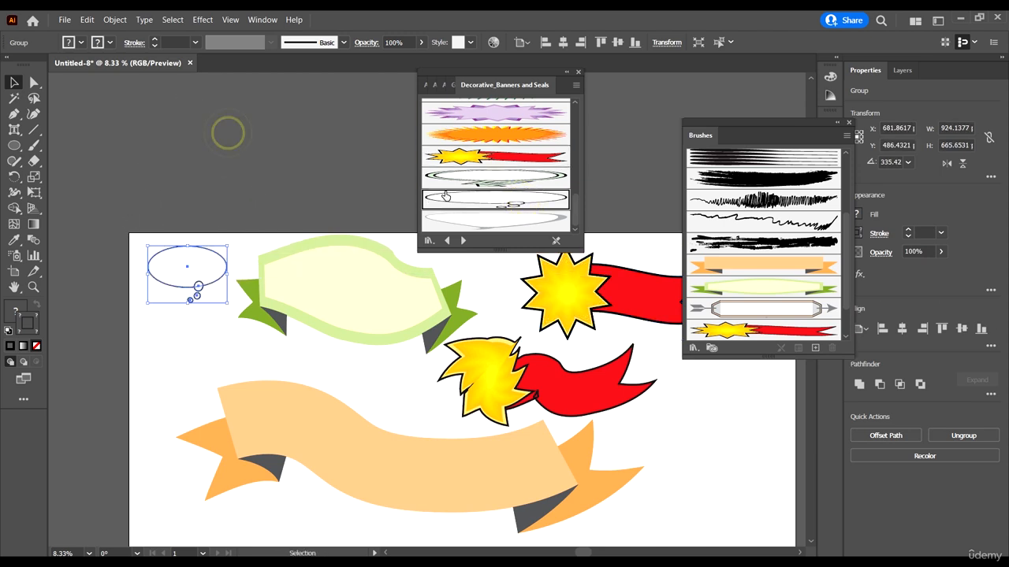
Step: Apply the speech bubble brush to the thought bubble, then enlarge the small speech bubble artwork placed above the artboard
left_click(543, 221)
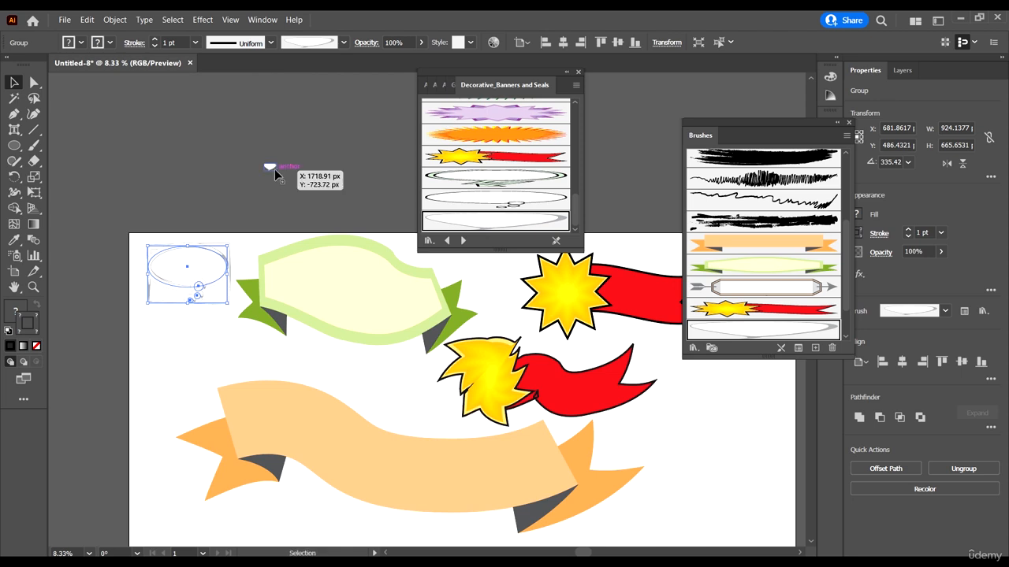
left_click(275, 171)
left_click_drag(304, 195, 198, 147)
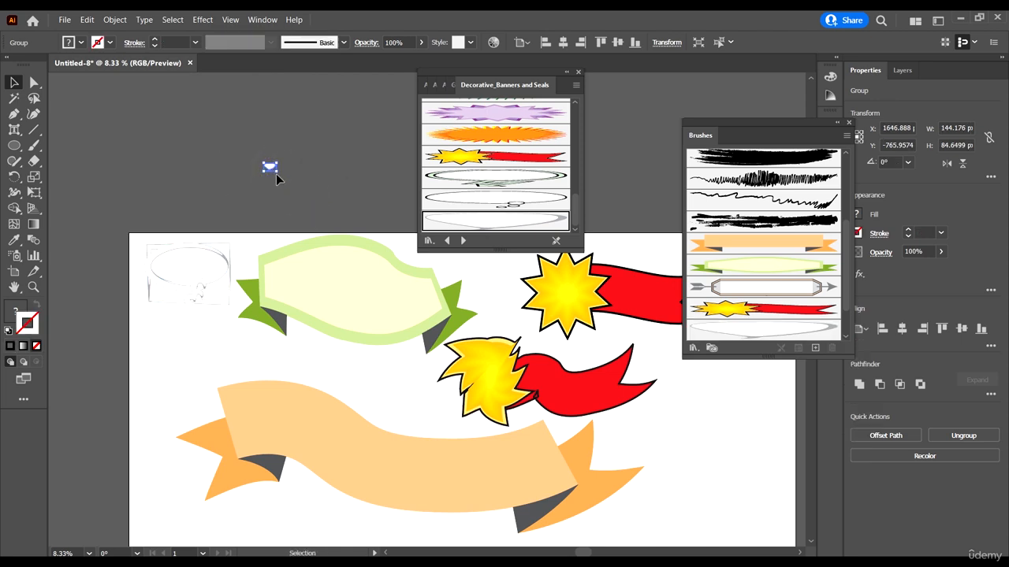
left_click_drag(276, 173, 316, 193)
left_click(338, 162)
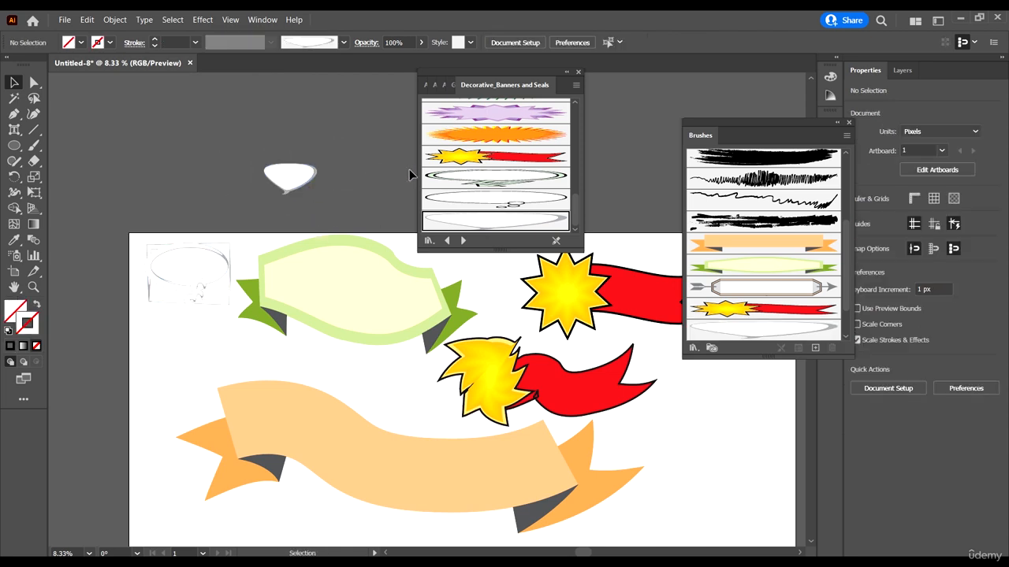
Step: Open the Image Brush Library and choose the red X stitch pattern brush
scroll(468, 166, "up", 5)
left_click(436, 243)
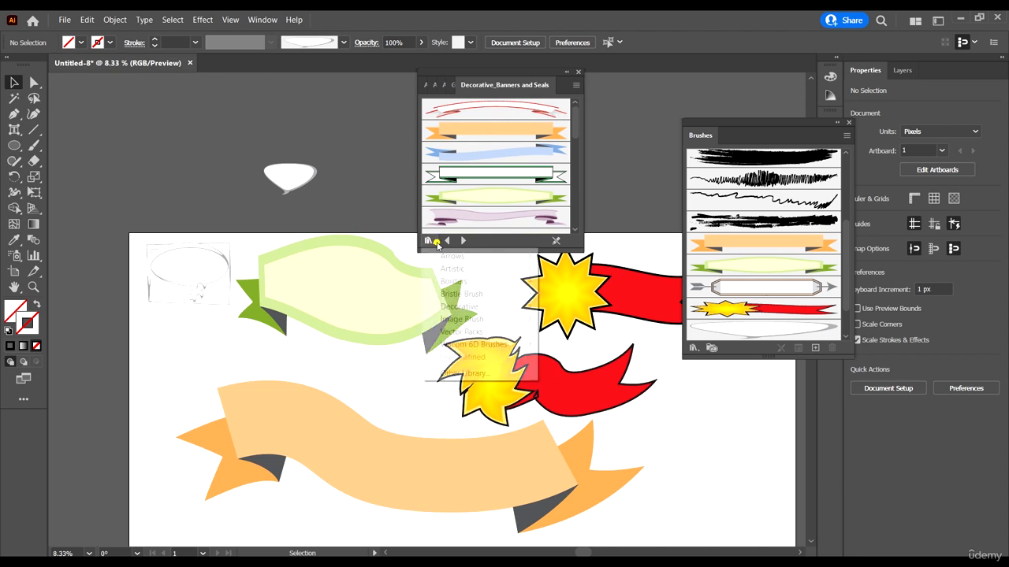
mouse_move(506, 323)
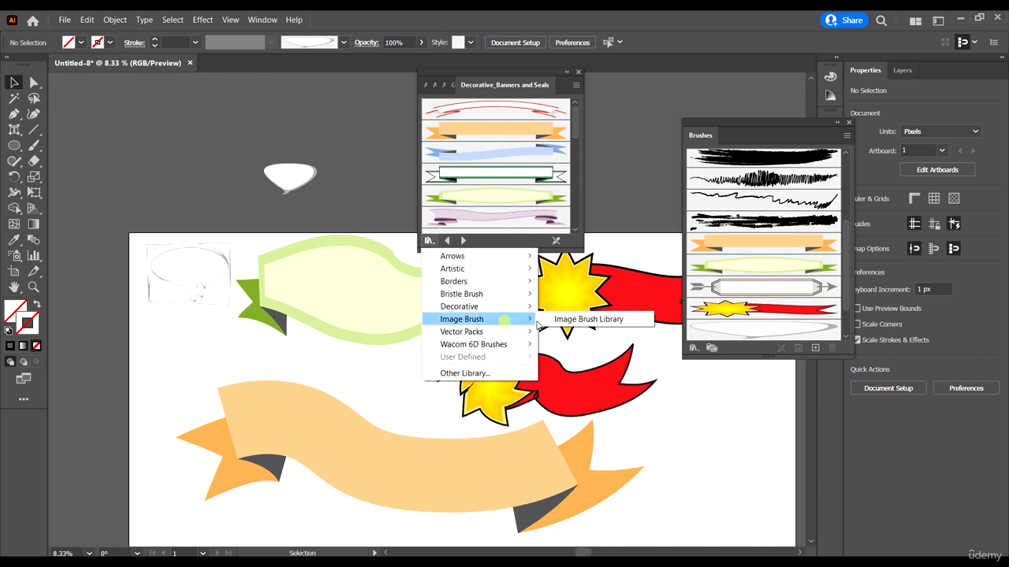
left_click(564, 318)
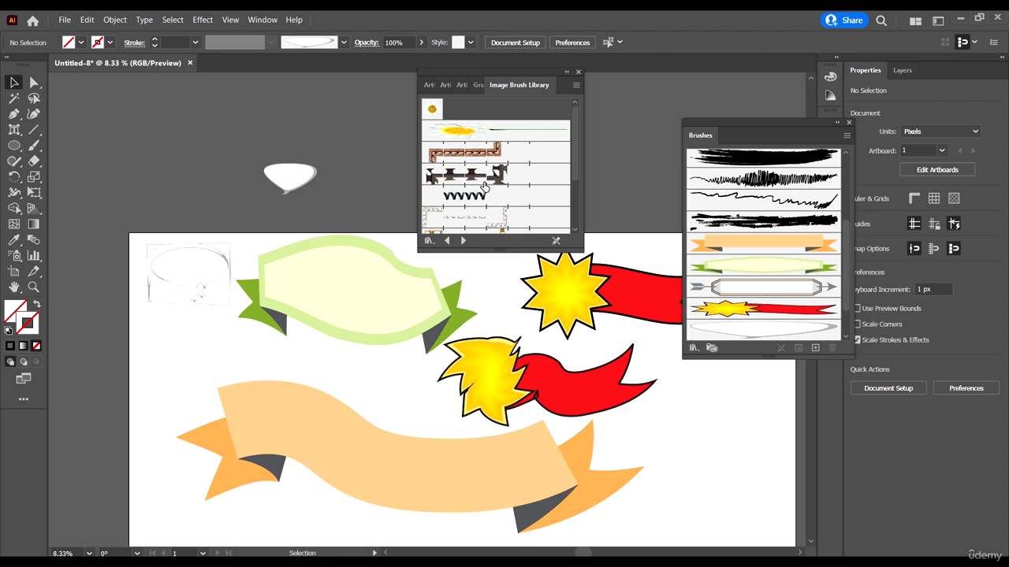
scroll(485, 186, "down", 4)
left_click(486, 229)
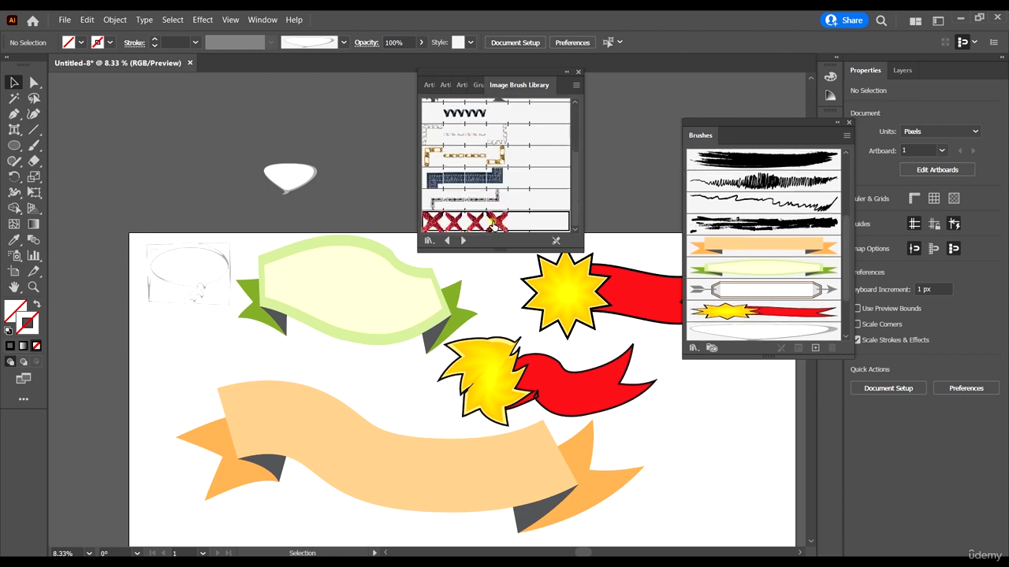
Step: Place the red X stitch artwork above the artboard and enlarge it to about 1844 px wide
scroll(306, 282, "down", 2)
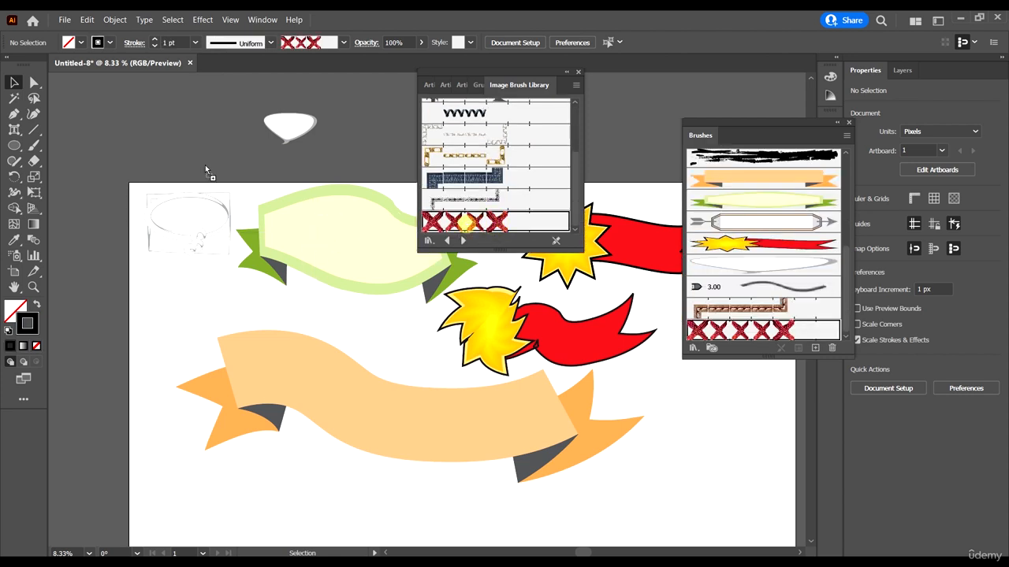
mouse_move(206, 169)
left_mouse_down()
mouse_move(169, 128)
mouse_move(319, 232)
left_mouse_up()
left_click(172, 129)
scroll(302, 167, "up", 5)
scroll(309, 151, "down", 5)
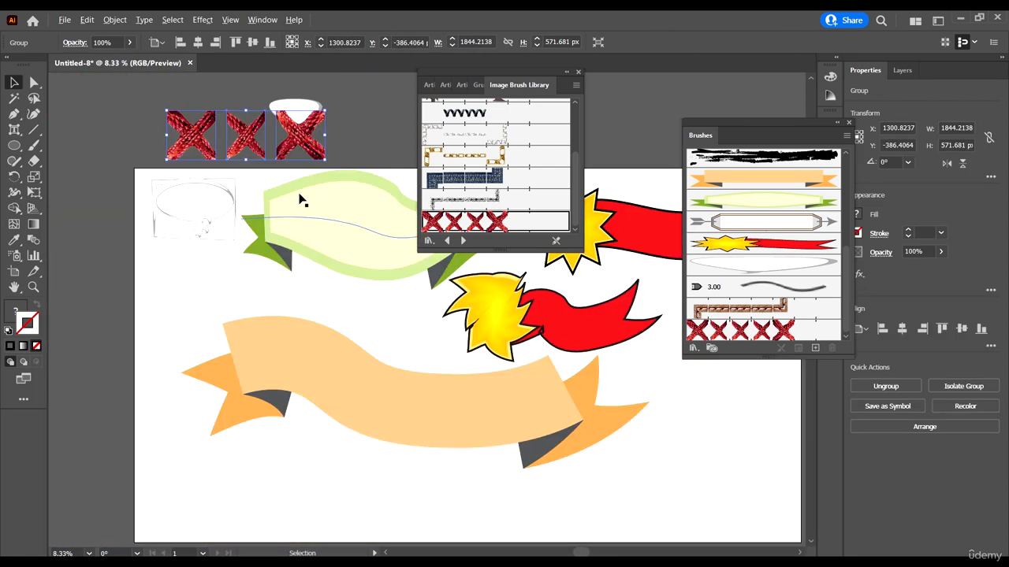
Step: Look through the document's brushes and apply the blue denim pattern brush to the red X artwork
scroll(788, 248, "up", 8)
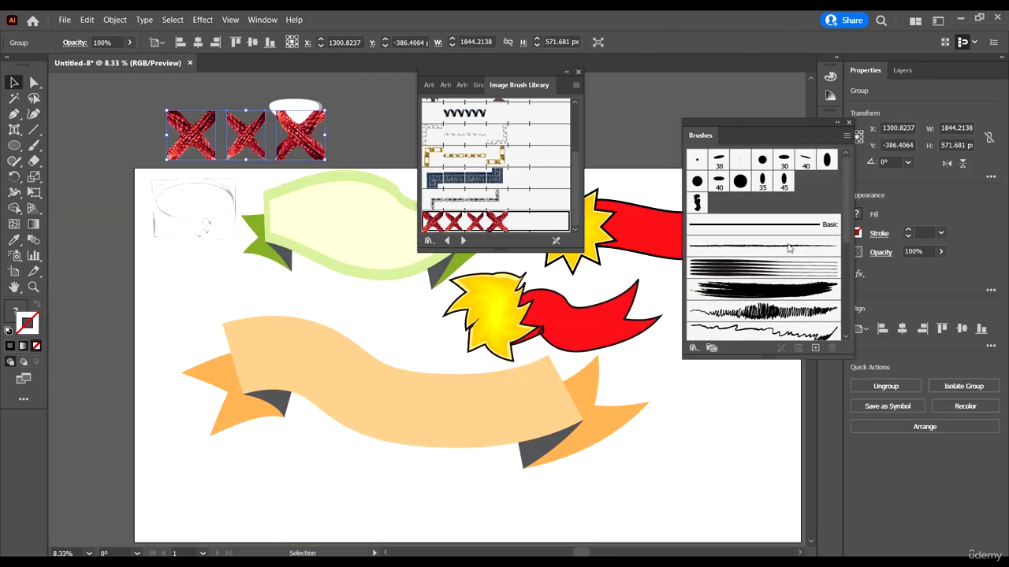
scroll(741, 260, "down", 5)
scroll(764, 251, "down", 2)
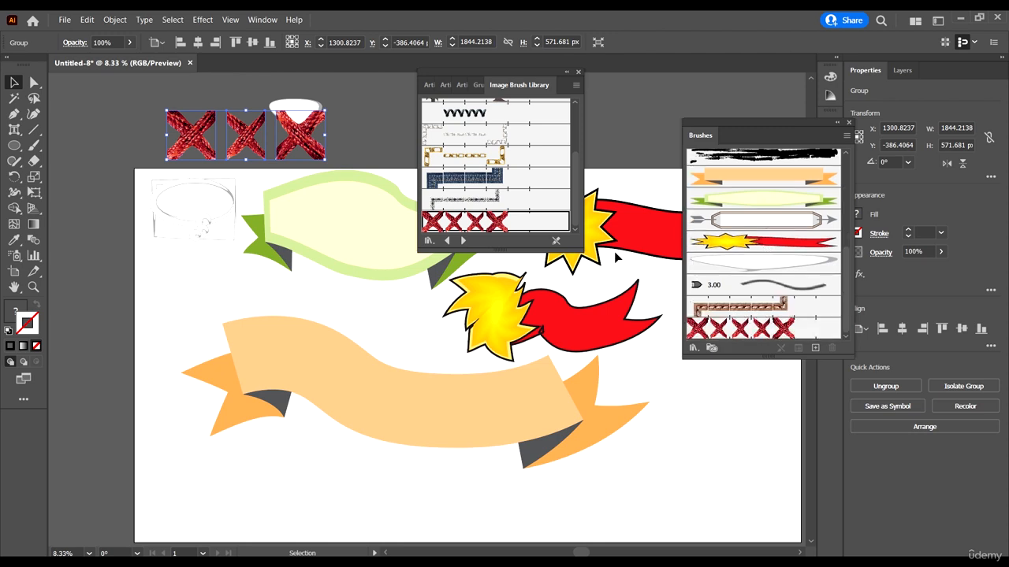
left_click(495, 181)
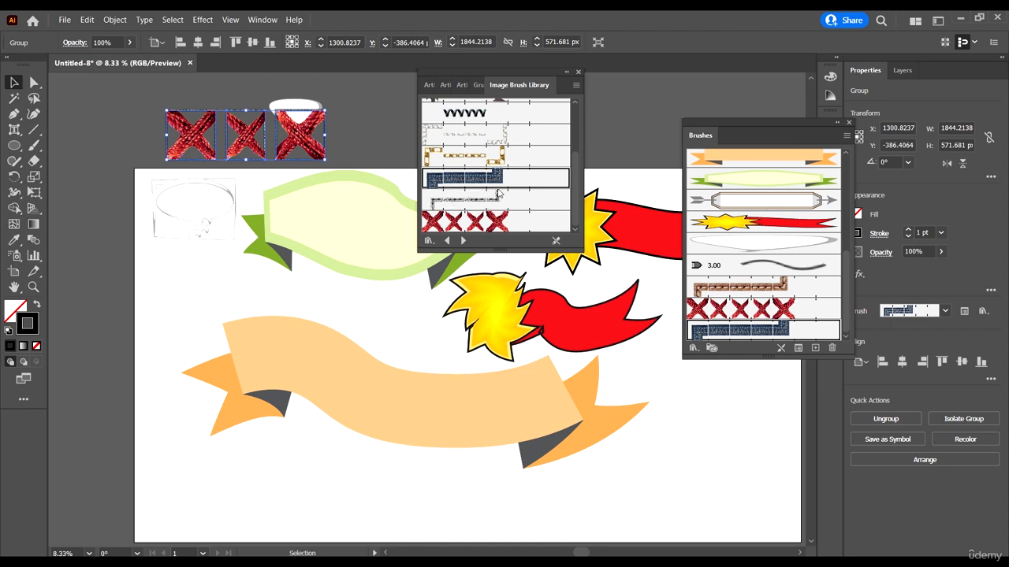
Step: Paint a wavy stroke about 3487 px wide below the orange banner with the red X stitch brush
key("b")
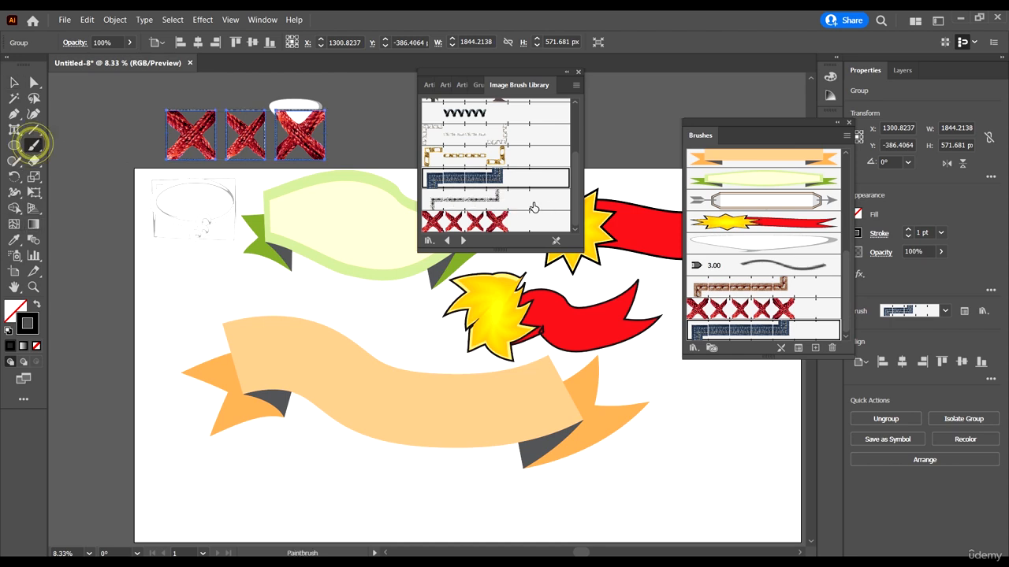
left_click(504, 225)
scroll(352, 424, "down", 2)
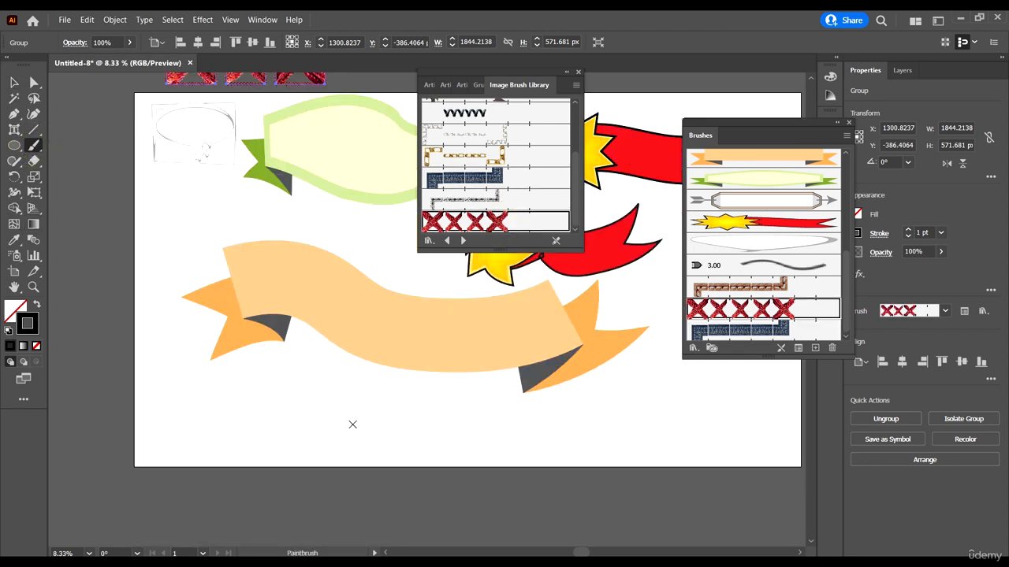
left_click_drag(669, 361, 669, 361)
scroll(497, 428, "up", 4)
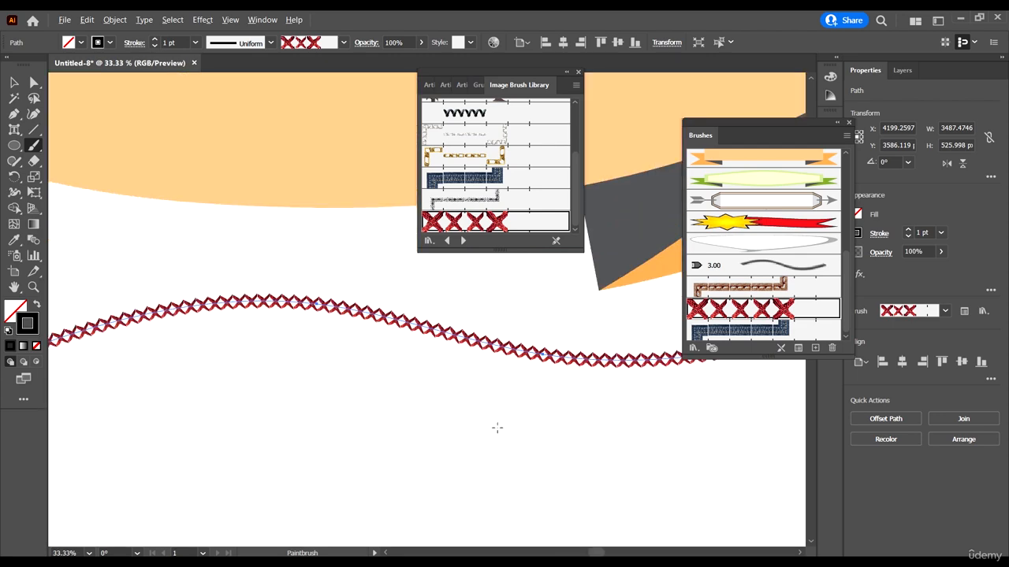
Step: Set the stroke weight of the red X stitch wavy stroke to 15 pt
scroll(418, 320, "up", 4)
scroll(432, 383, "down", 7)
scroll(419, 386, "down", 1)
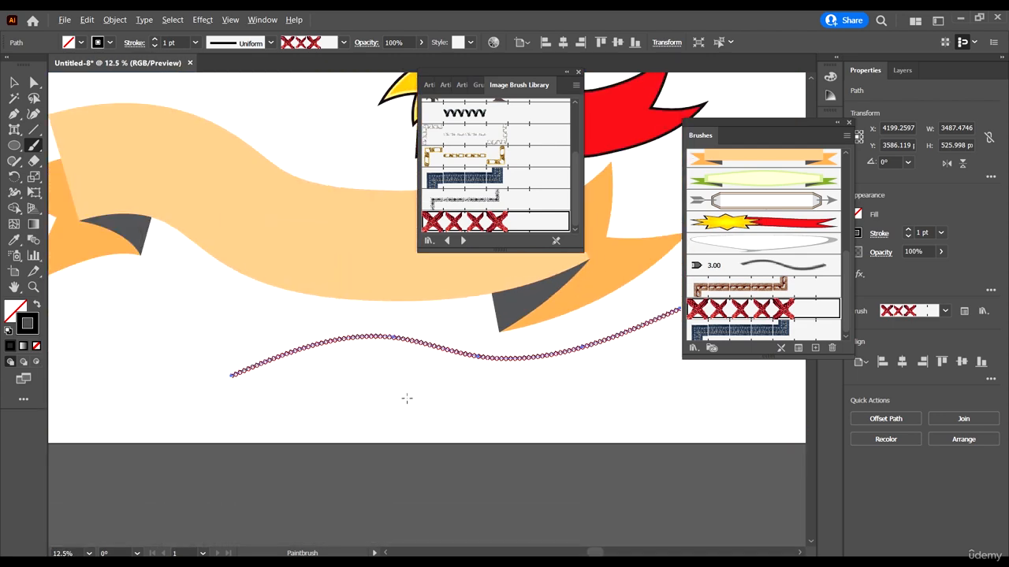
scroll(383, 378, "up", 2)
left_click(168, 42)
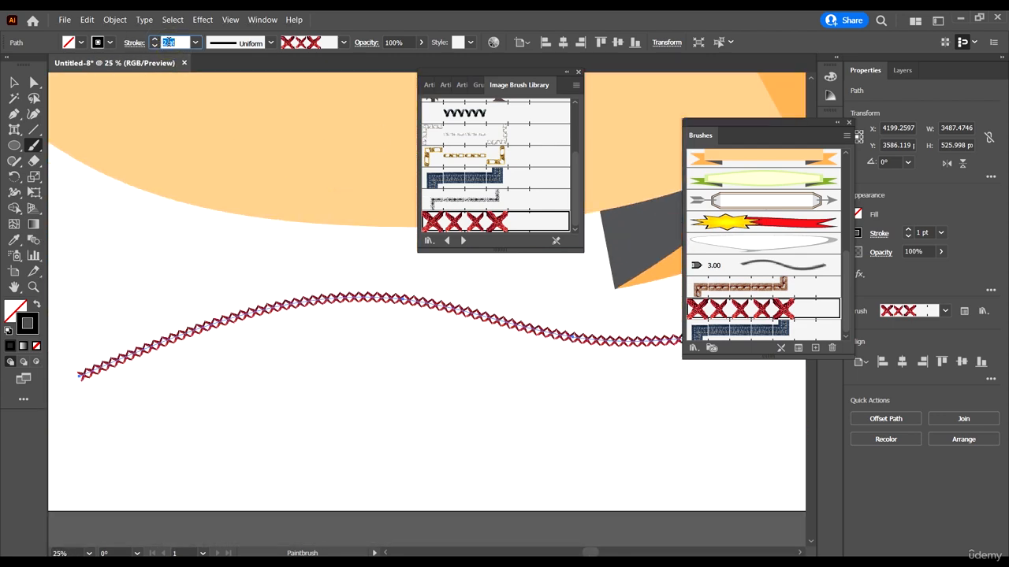
scroll(178, 46, "up", 10)
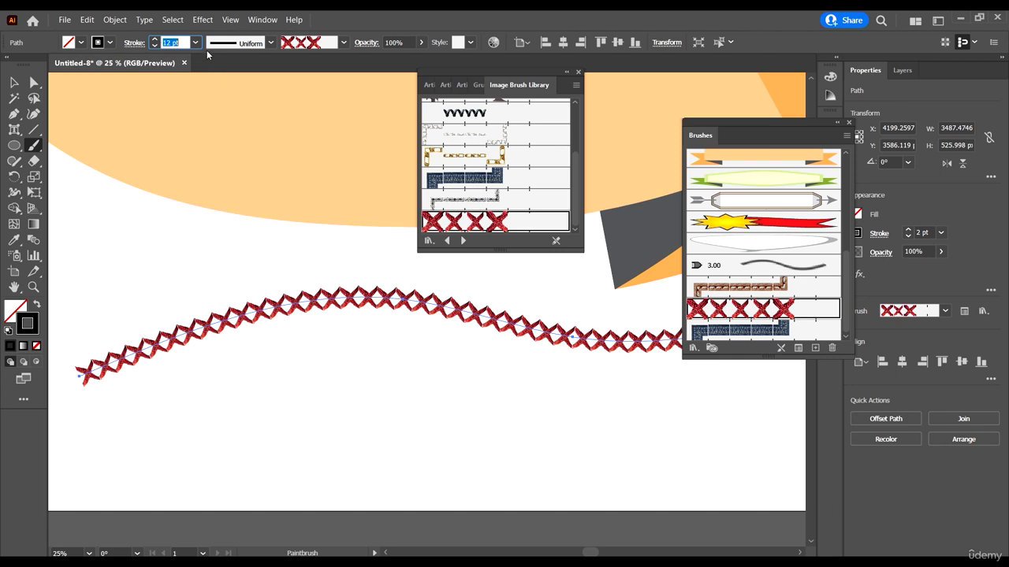
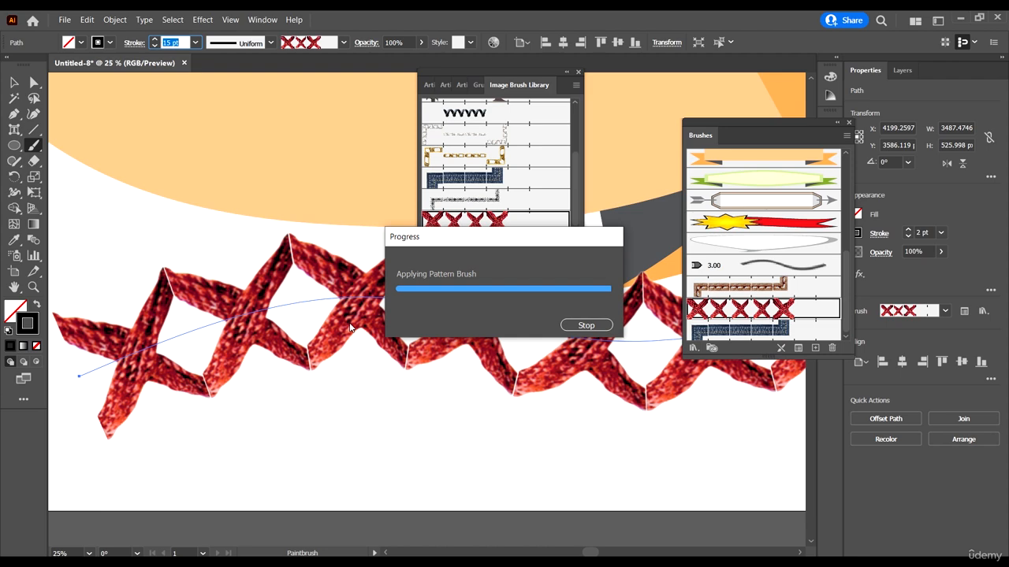
scroll(352, 327, "down", 4)
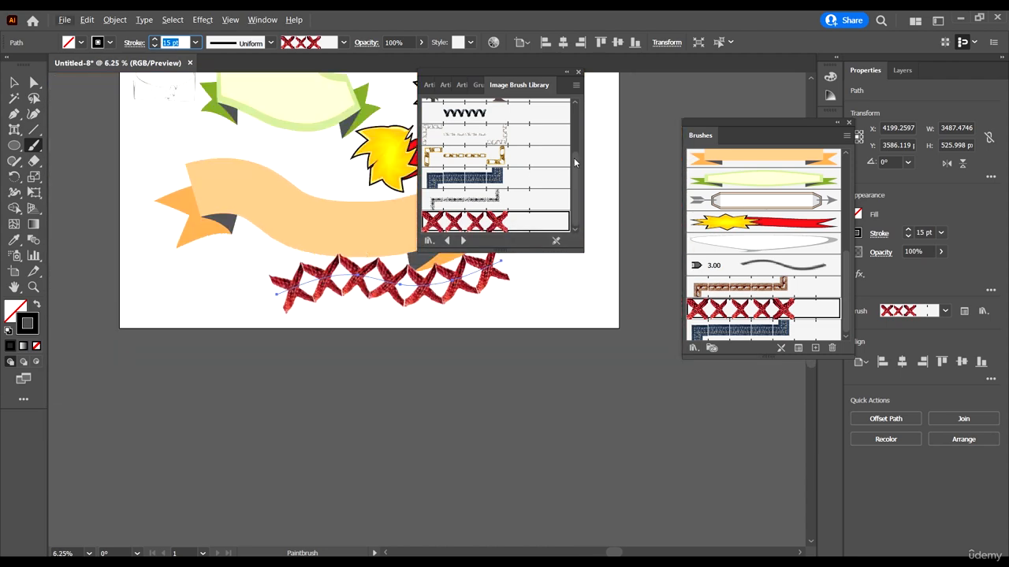
Step: Apply the daisy flower art brush from the Image Brush Library to the wavy stroke below the orange banner
mouse_move(575, 162)
left_mouse_down()
mouse_move(590, 157)
mouse_move(597, 101)
left_mouse_up()
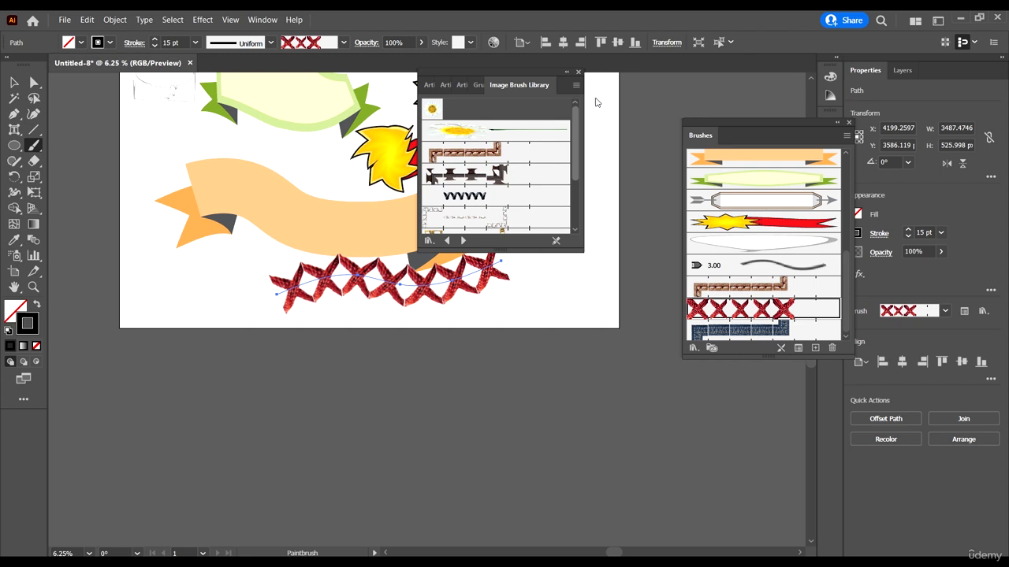
left_click(496, 130)
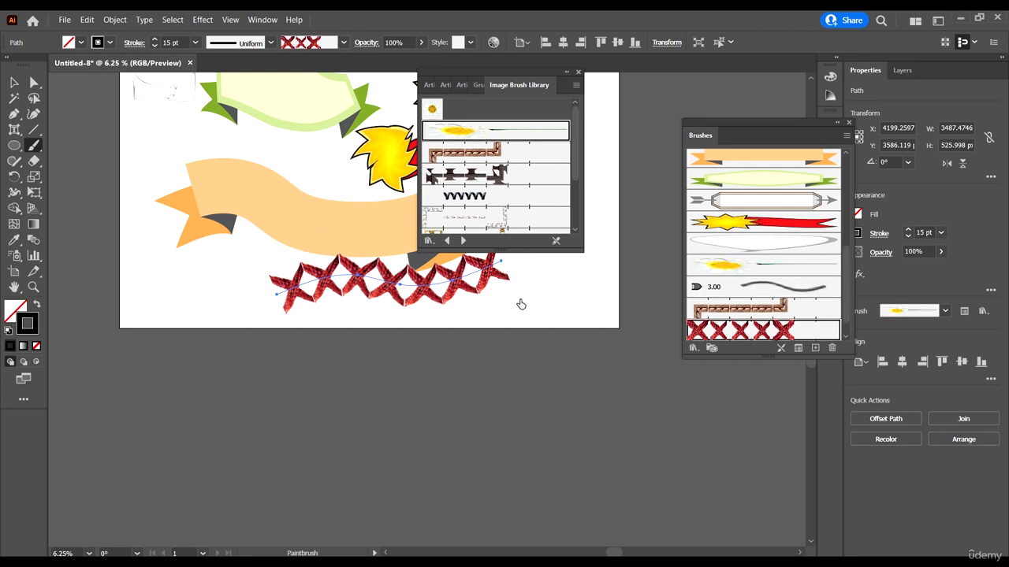
scroll(539, 252, "up", 3)
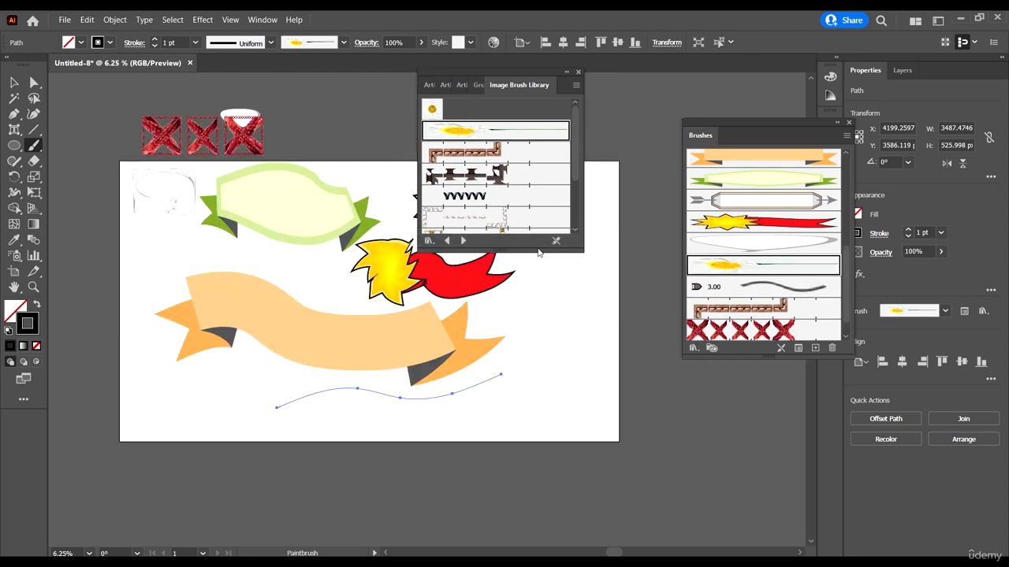
Step: Paint a diagonal daisy brush stroke about 1500 px wide across the artboard's right edge and set its weight to 4 pt
mouse_move(525, 301)
left_mouse_down()
mouse_move(621, 343)
mouse_move(666, 349)
left_mouse_up()
left_click(13, 82)
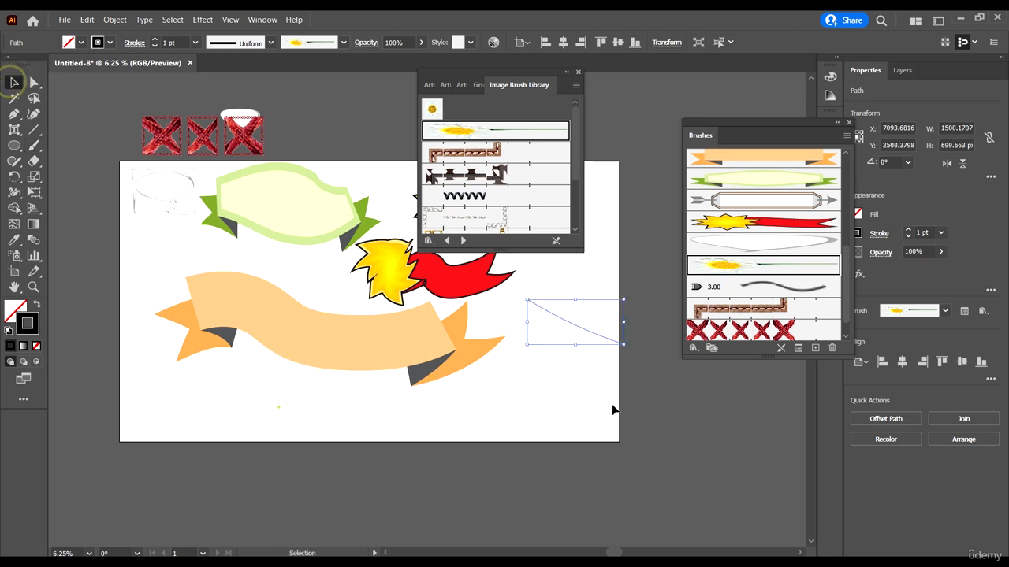
left_click(194, 42)
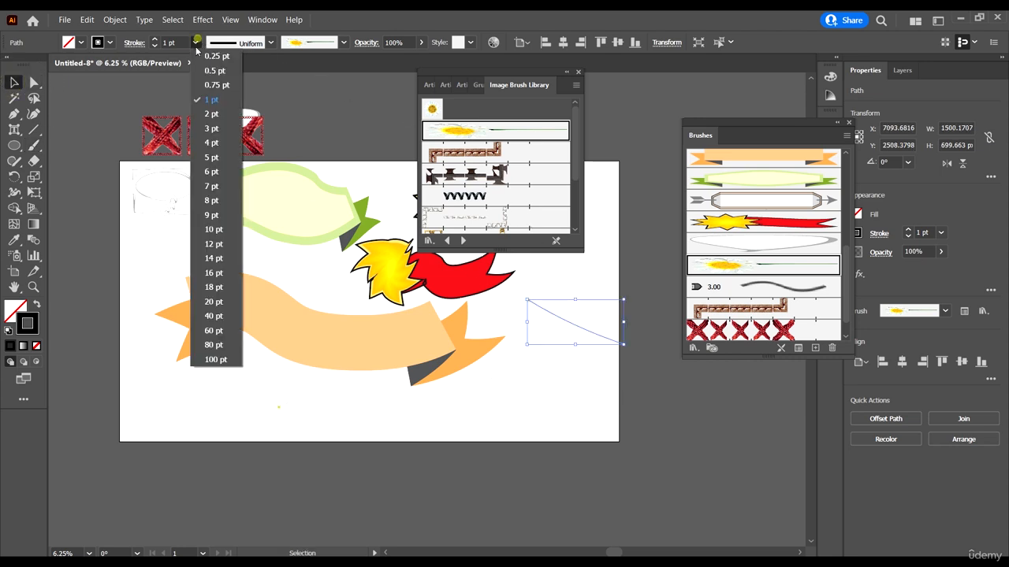
left_click(207, 140)
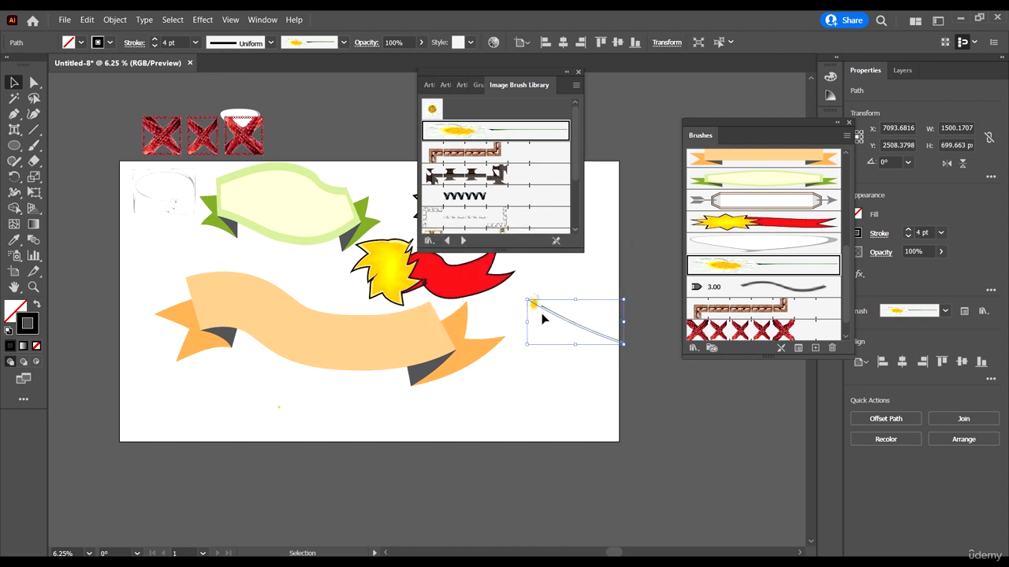
Step: Move the daisy stroke off the artboard onto the dark canvas and examine it up close
left_click_drag(541, 306, 662, 369)
left_click(693, 439)
scroll(711, 373, "up", 6)
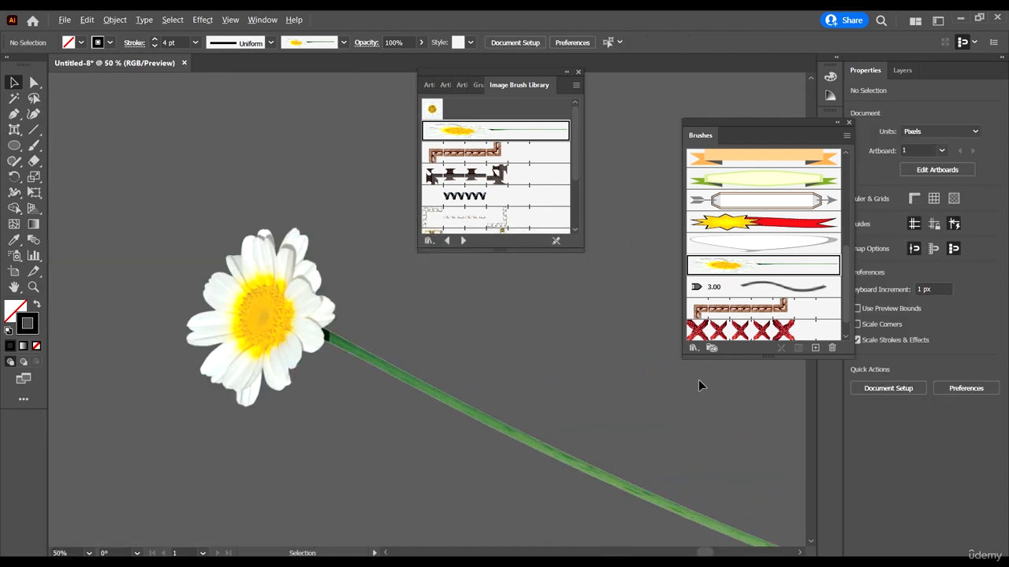
scroll(260, 325, "down", 3)
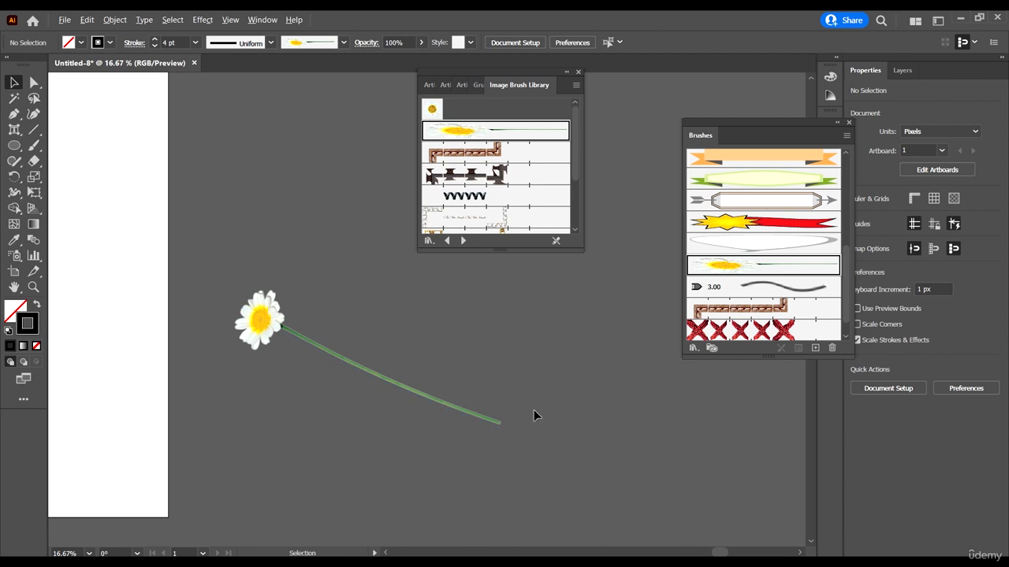
Step: Move the daisy stroke back to the artboard's right edge and delete it
scroll(583, 434, "down", 4)
scroll(677, 387, "up", 1)
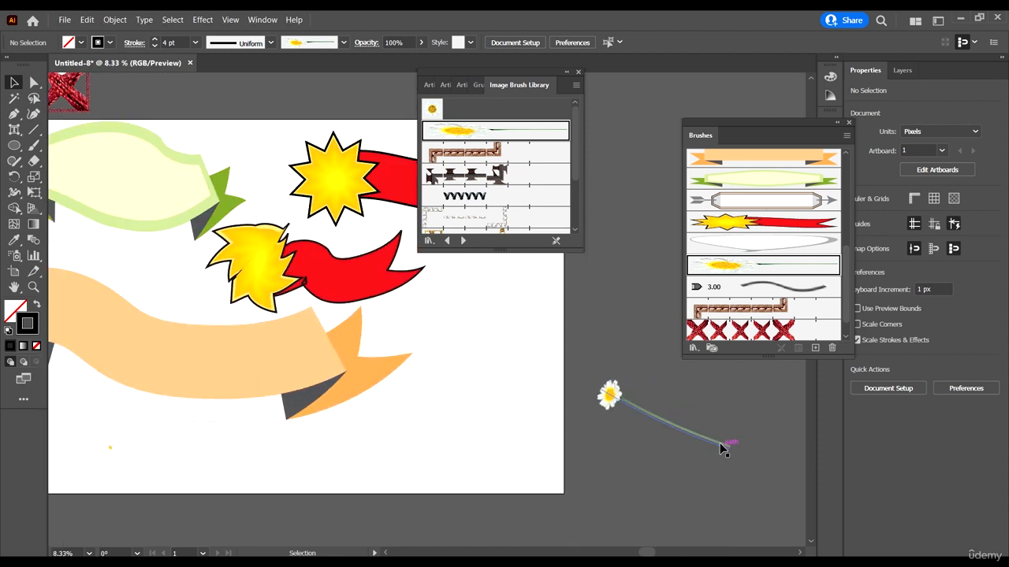
mouse_move(723, 446)
left_mouse_down()
mouse_move(621, 374)
mouse_move(611, 380)
left_mouse_up()
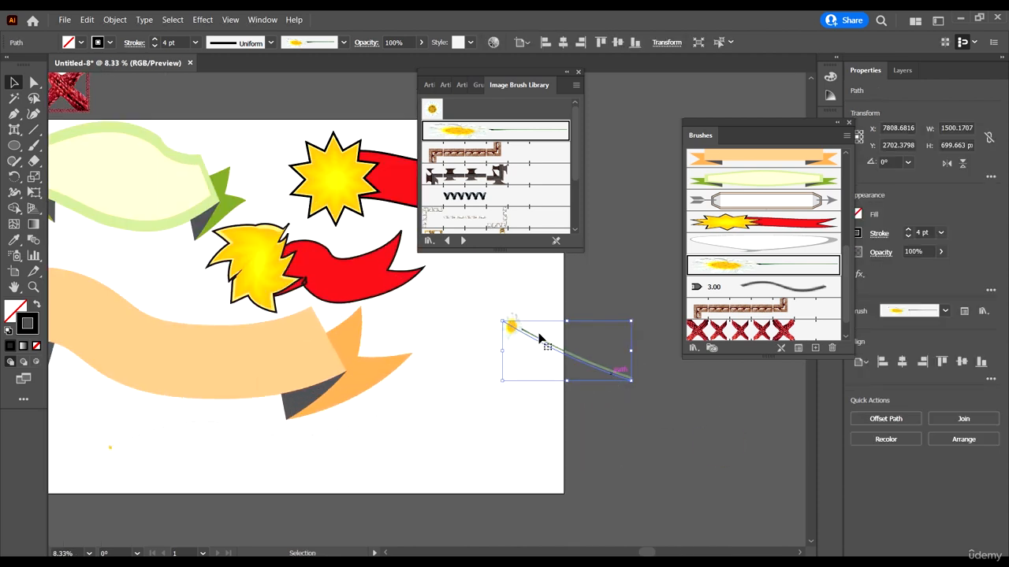
key("Delete")
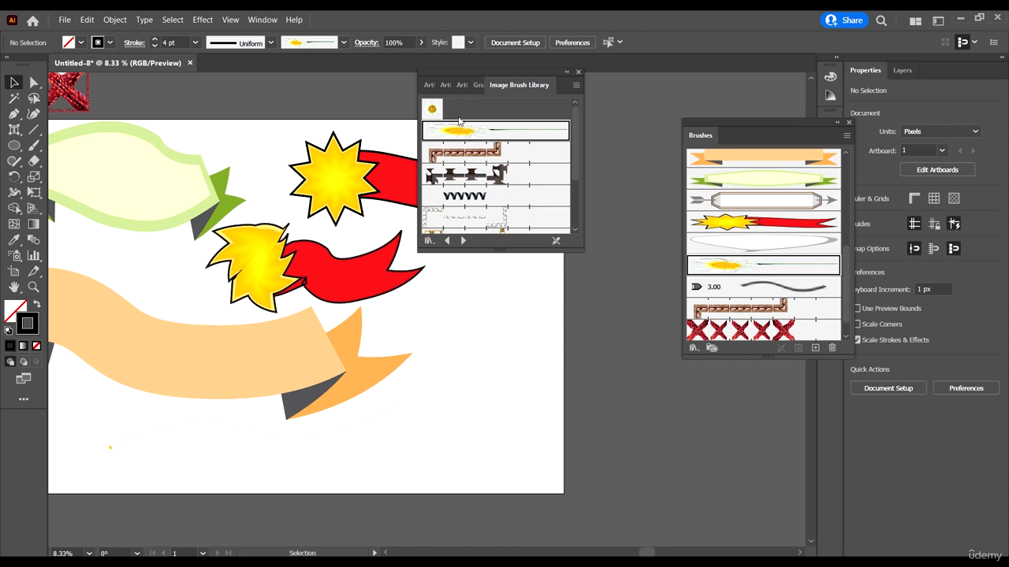
Step: Look through the Image Brush Library, the available library categories and the neighbouring Grunge brushes vector pack
scroll(494, 186, "down", 3)
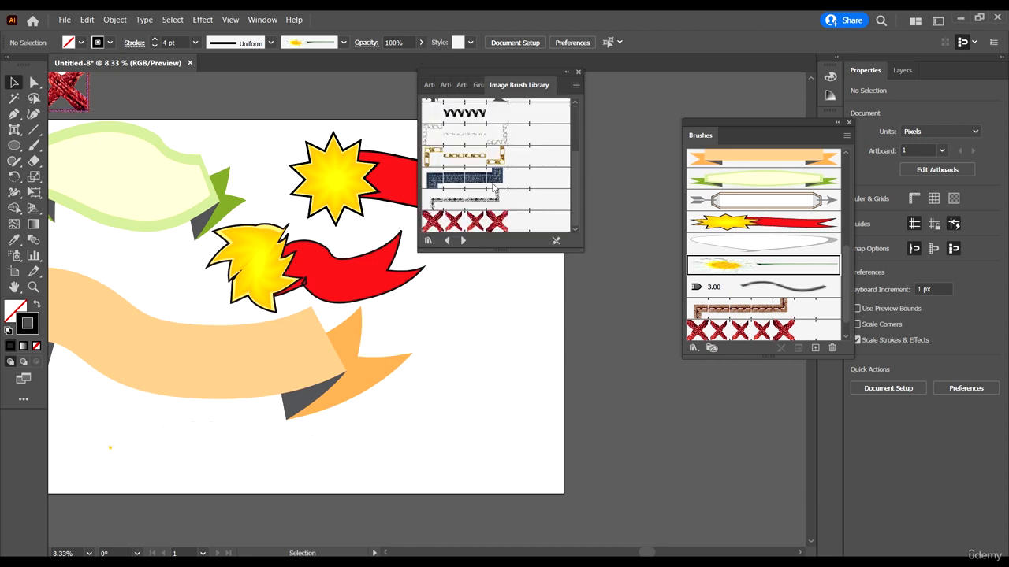
scroll(500, 176, "up", 3)
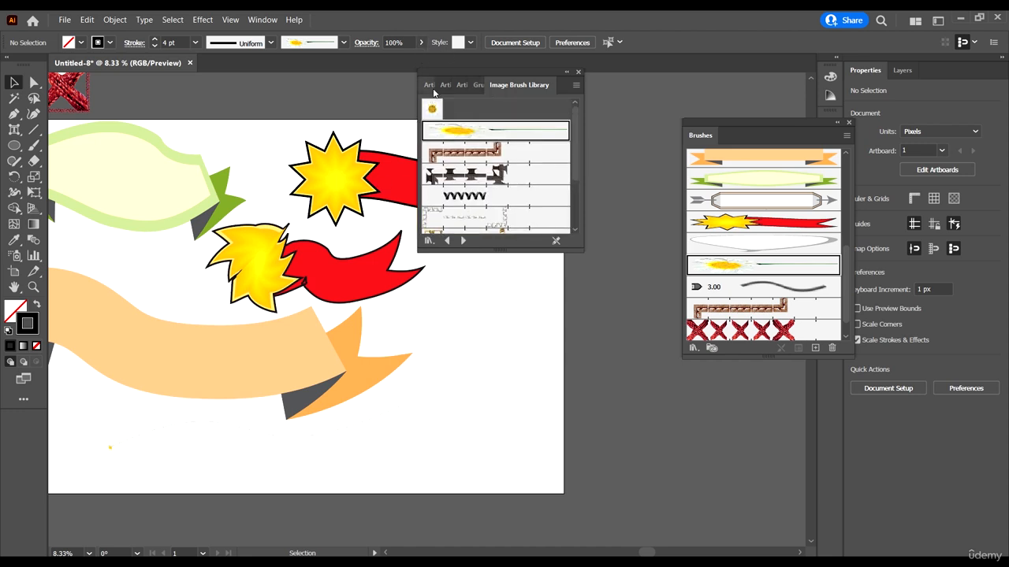
scroll(513, 186, "down", 3)
left_click(431, 240)
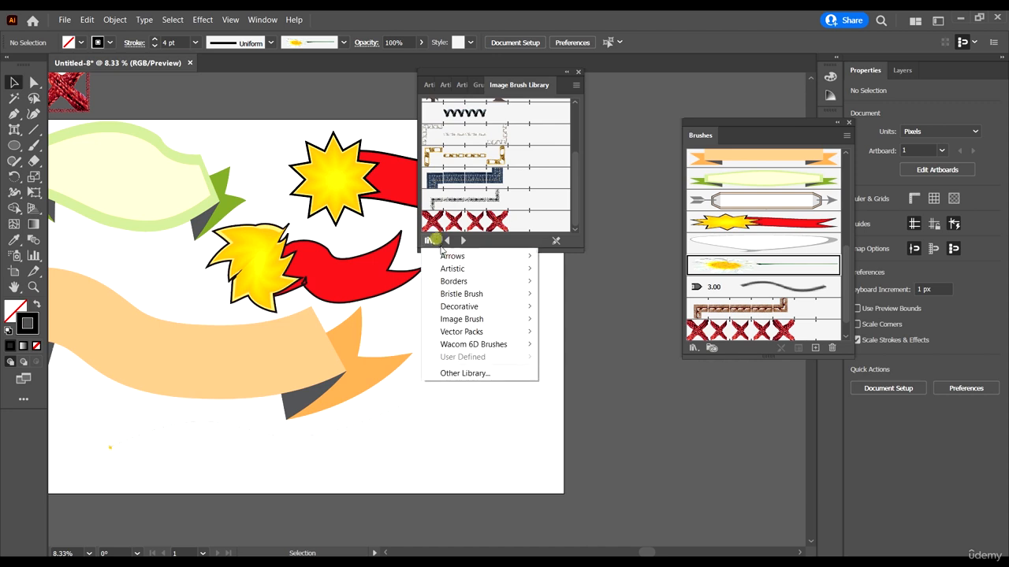
left_click(480, 241)
left_click(462, 240)
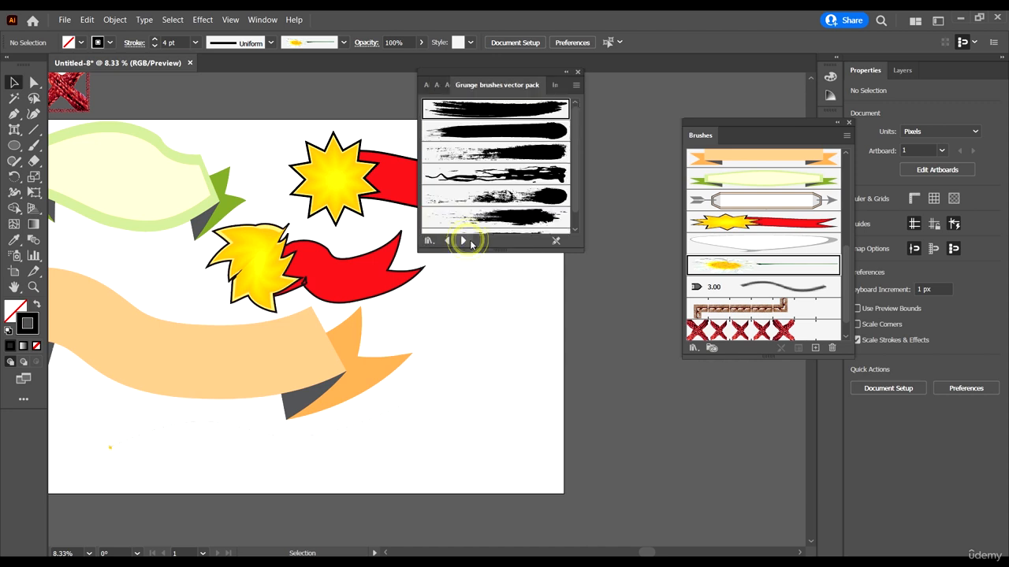
left_click(462, 240)
left_click(446, 240)
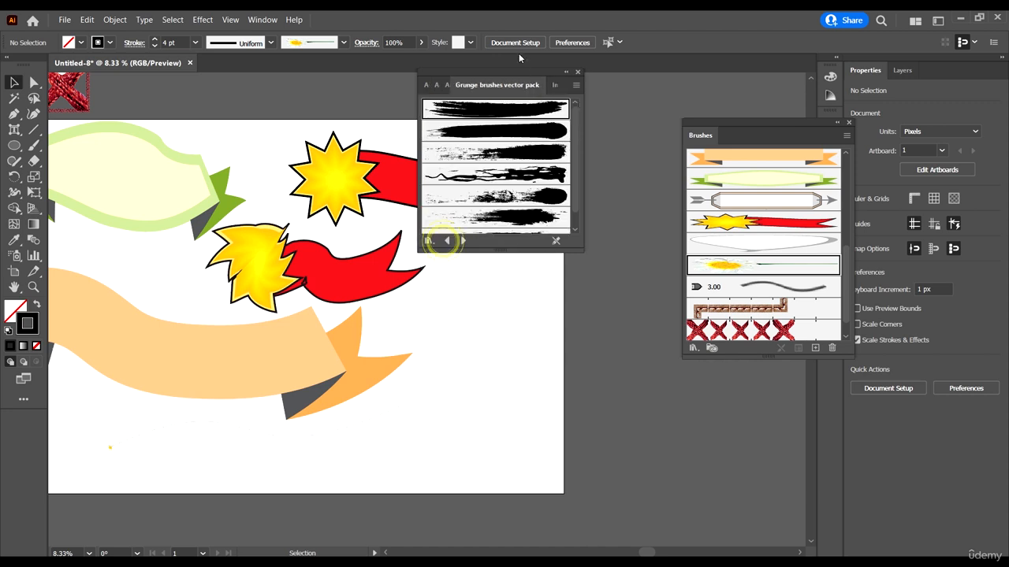
left_click(446, 241)
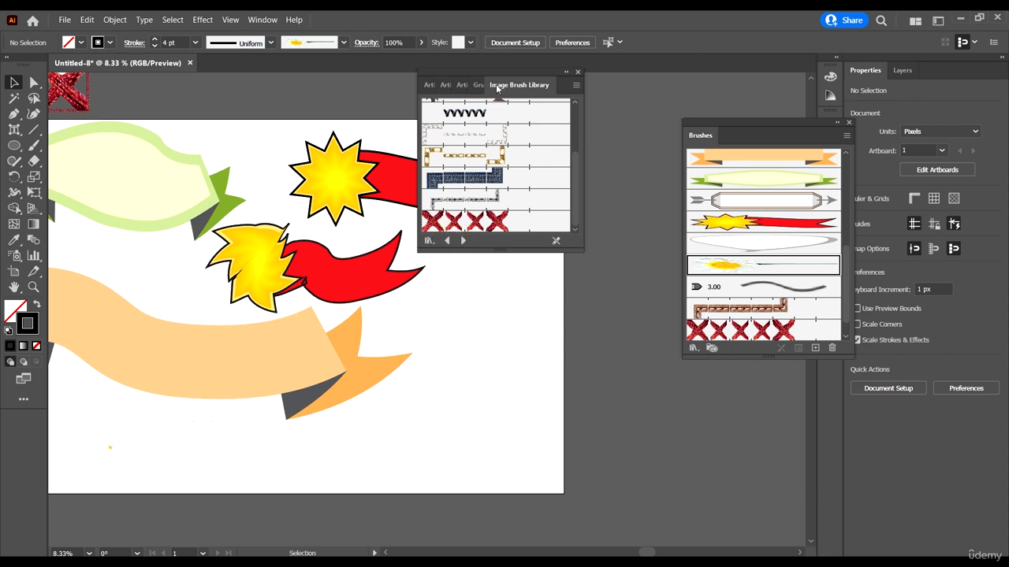
Step: Switch to the Elegant Curl & Floral Brush Set, extend its brush list downward and browse its brushes
left_click(446, 240)
left_click(462, 240)
left_click(452, 241)
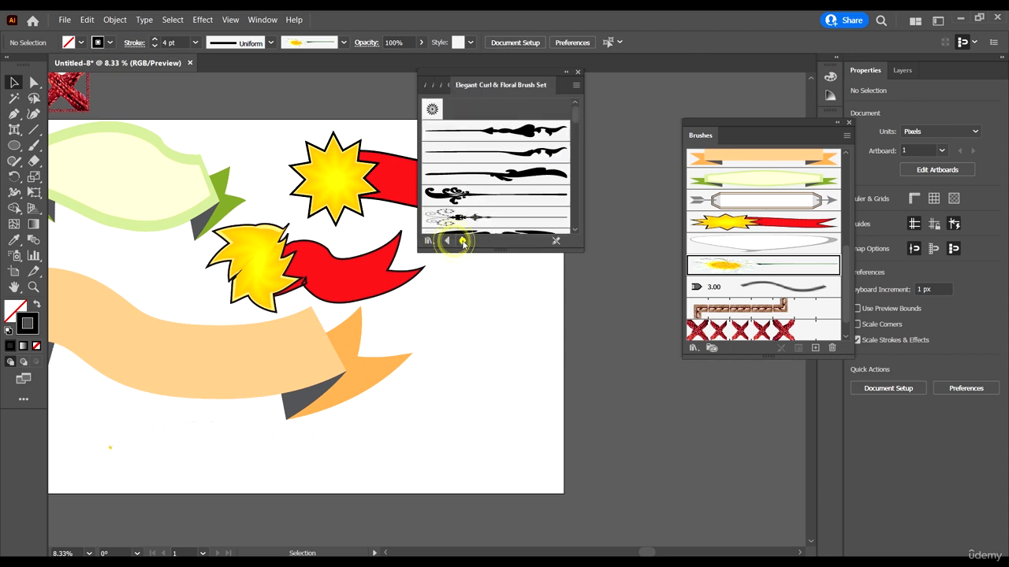
left_click(462, 240)
left_click(463, 240)
left_click(453, 241)
left_click(452, 241)
left_click_drag(516, 252, 516, 299)
scroll(510, 204, "down", 3)
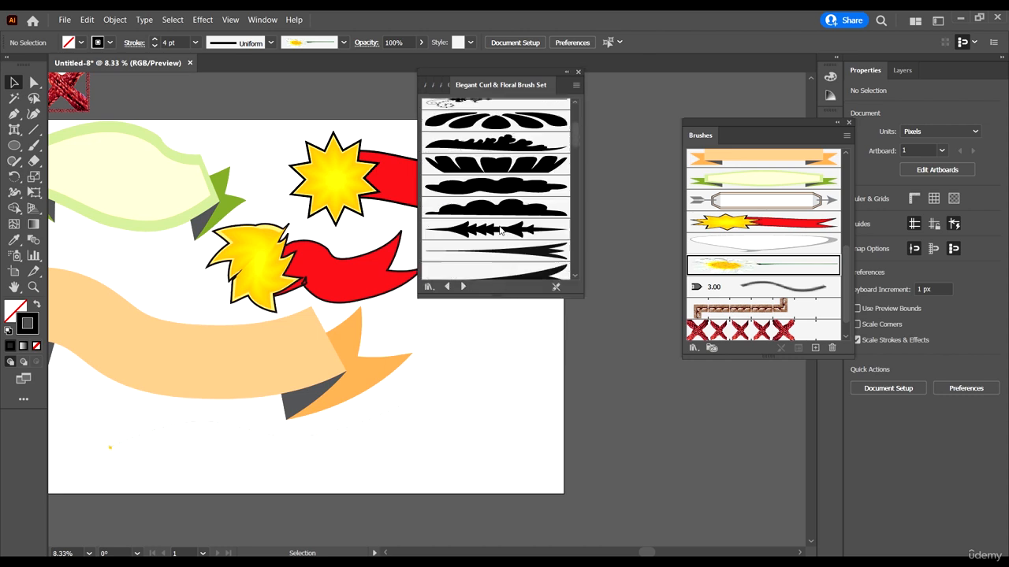
scroll(495, 182, "up", 2)
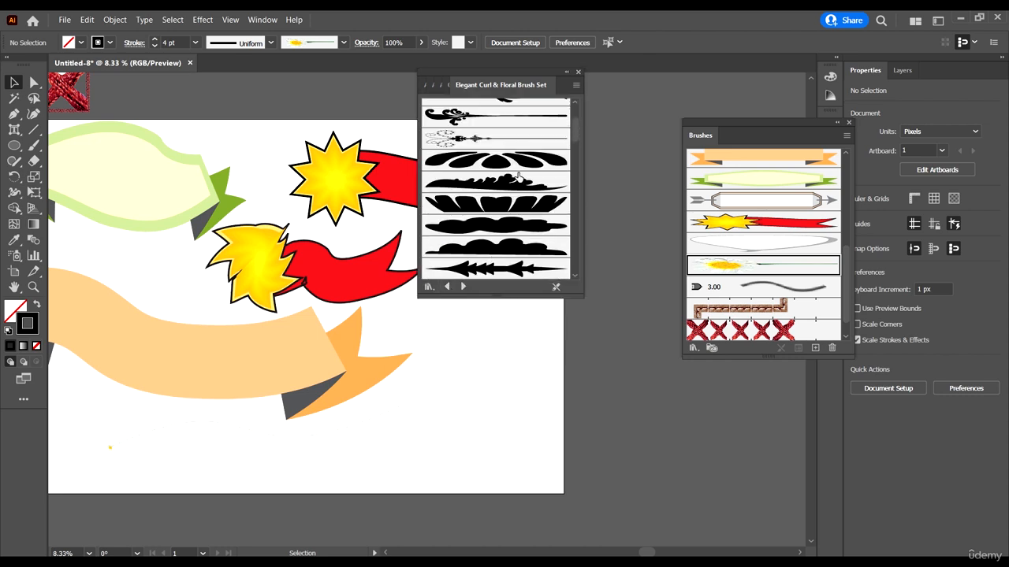
Step: Place the black fan-shaped petal brush artwork beside the orange banner's tail and enlarge it
left_click(514, 162)
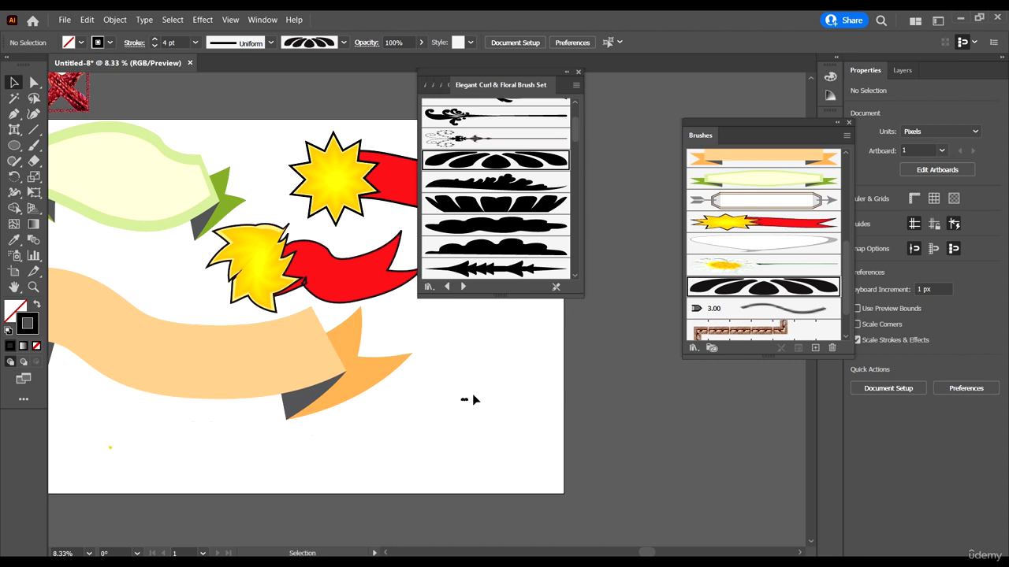
left_click_drag(495, 419, 467, 334)
left_click(513, 420)
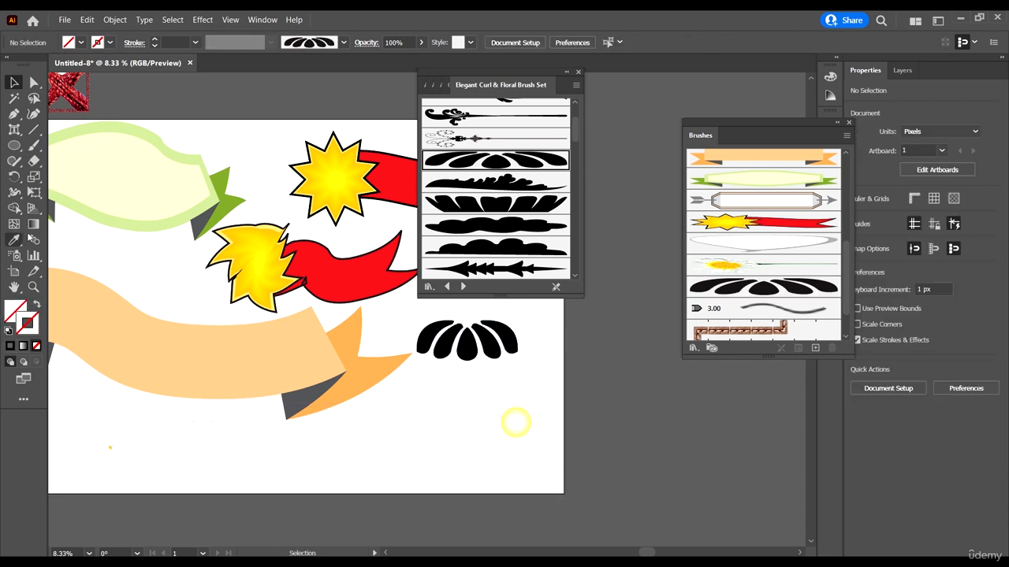
Step: Paint two wavy strokes about 2053 px and 1828 px wide with the petal brush near the artboard's lower right corner
left_click(34, 145)
left_click_drag(423, 418, 599, 456)
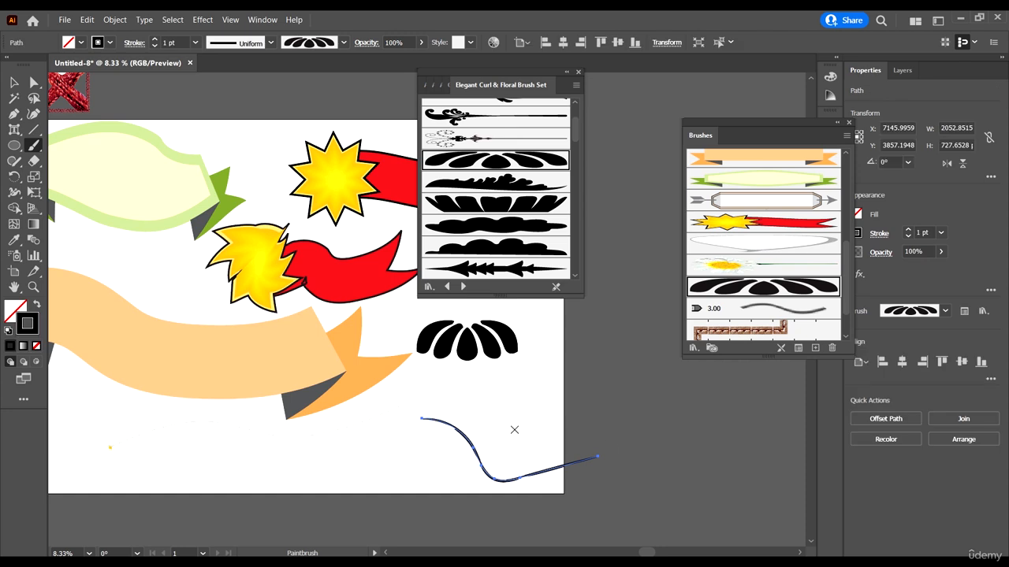
left_click_drag(664, 381, 508, 410)
Step: Choose the jagged leaf brush and paint a curved stroke about 1686 px wide below the orange banner's tail
left_click(534, 188)
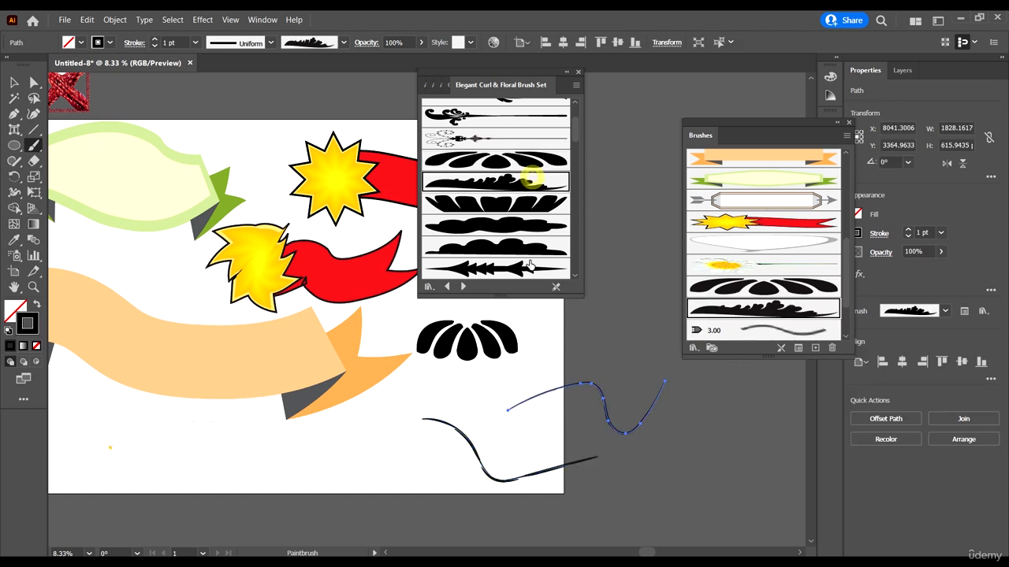
scroll(363, 376, "down", 2)
left_click_drag(322, 385, 467, 454)
scroll(364, 262, "down", 2)
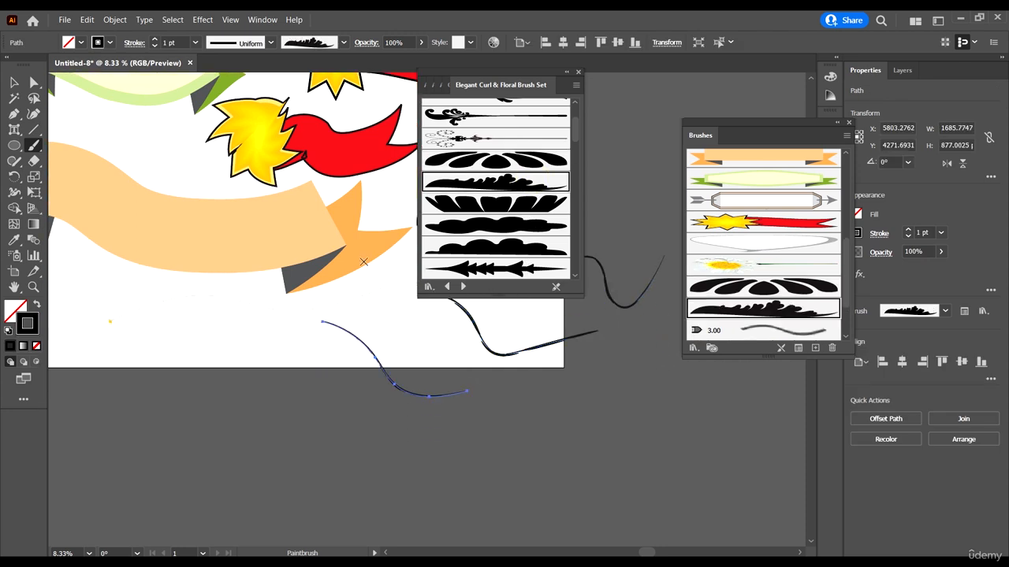
Step: Set the curved leaf stroke's weight to 14 pt and deselect it
left_click(14, 83)
left_click(185, 43)
scroll(185, 42, "up", 11)
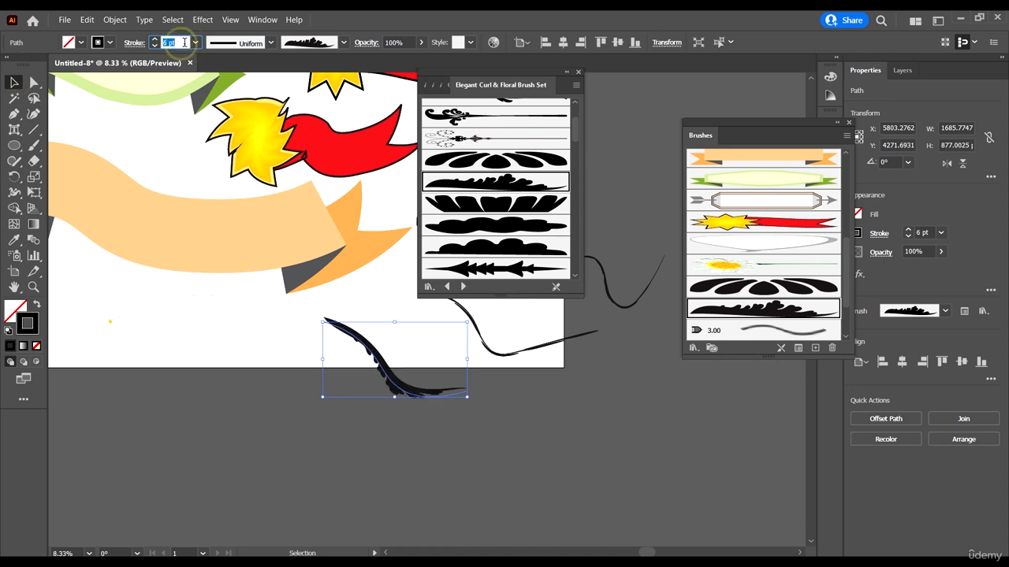
scroll(186, 42, "up", 2)
left_click(542, 420)
Step: Select all the test artwork on and around the artboard and delete it
scroll(542, 420, "up", 2)
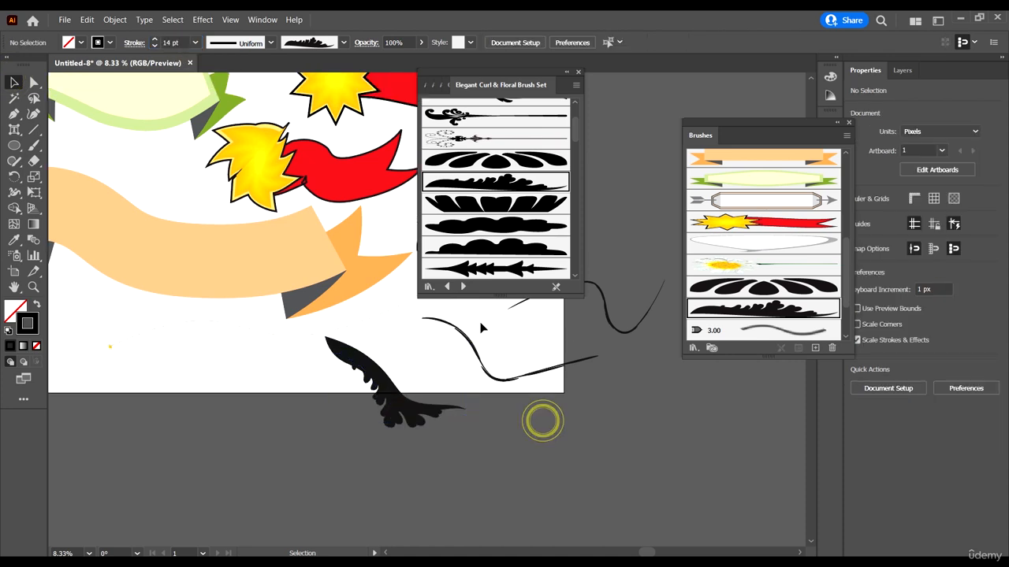
scroll(409, 360, "down", 3)
scroll(494, 423, "up", 2)
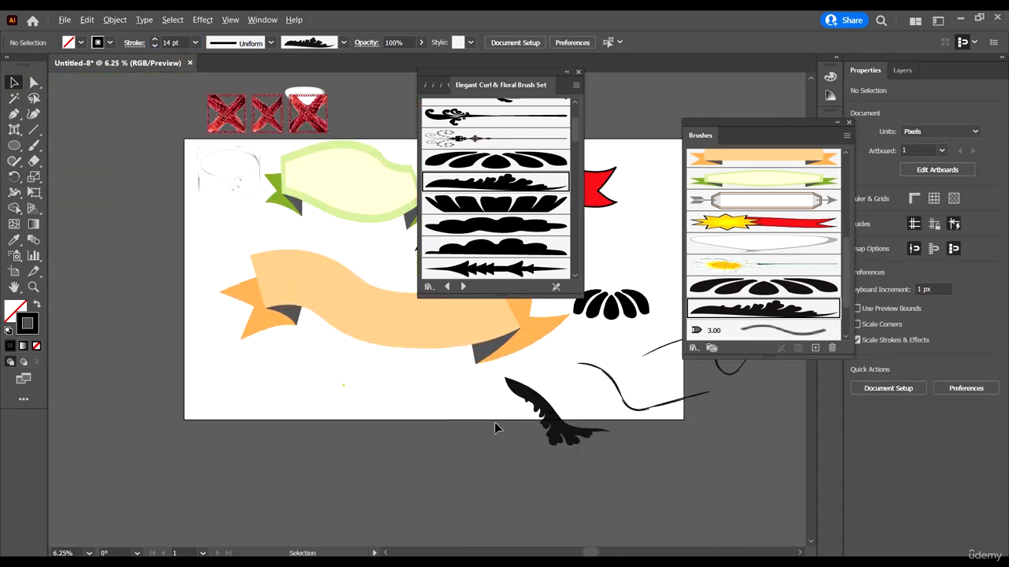
left_click_drag(646, 477, 76, 75)
key("Delete")
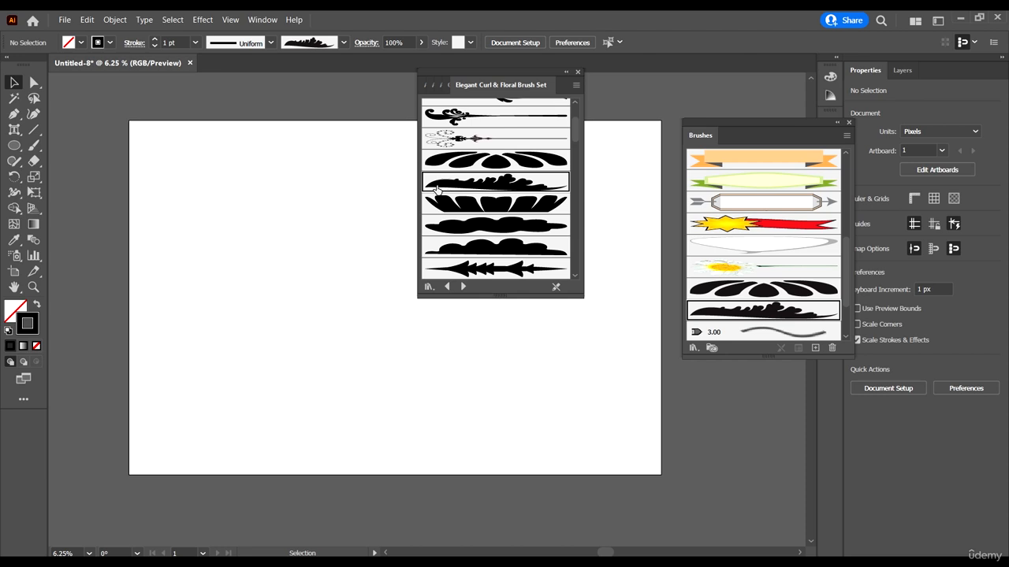
scroll(367, 204, "up", 1)
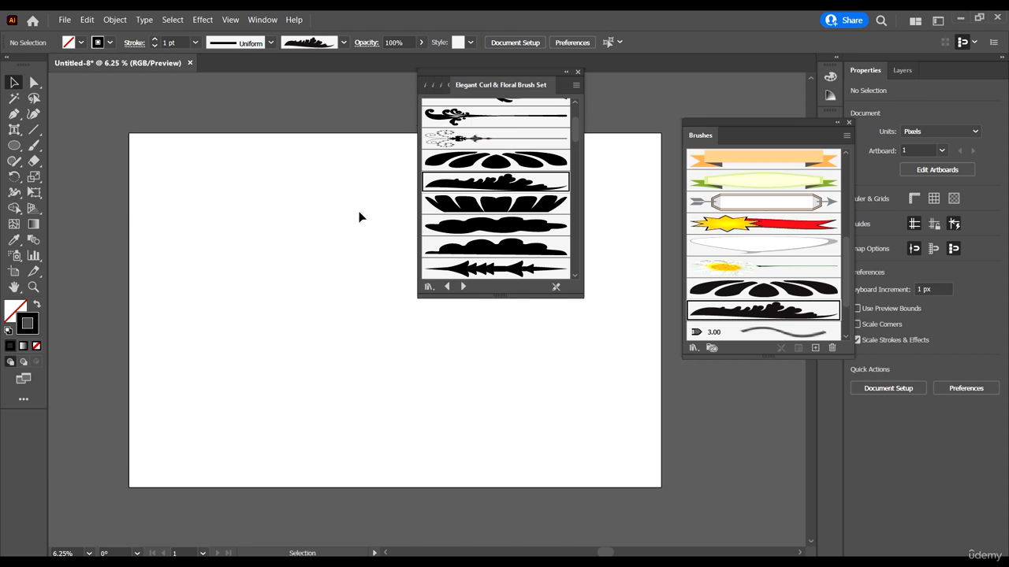
scroll(370, 300, "down", 2)
scroll(388, 298, "up", 1)
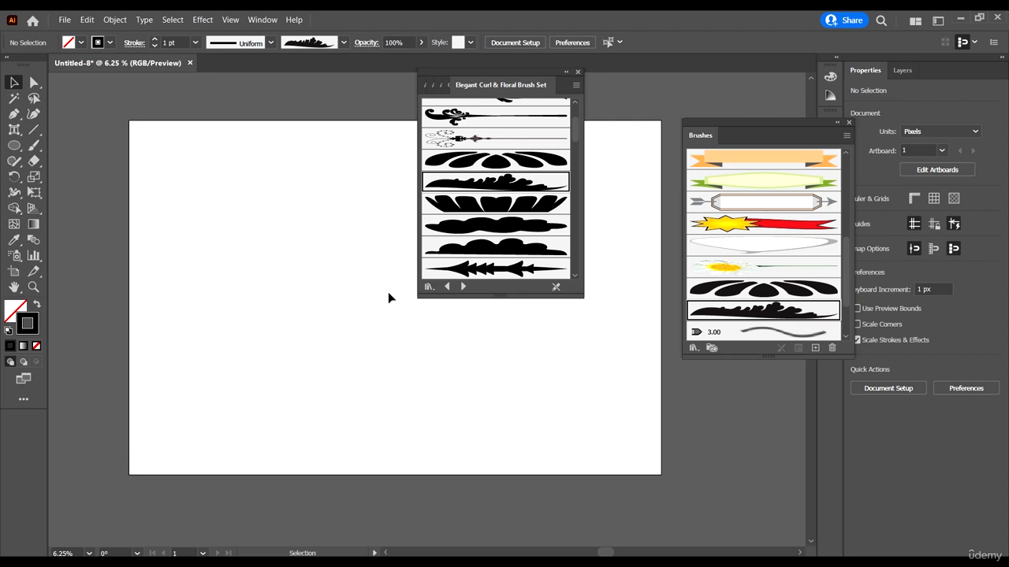